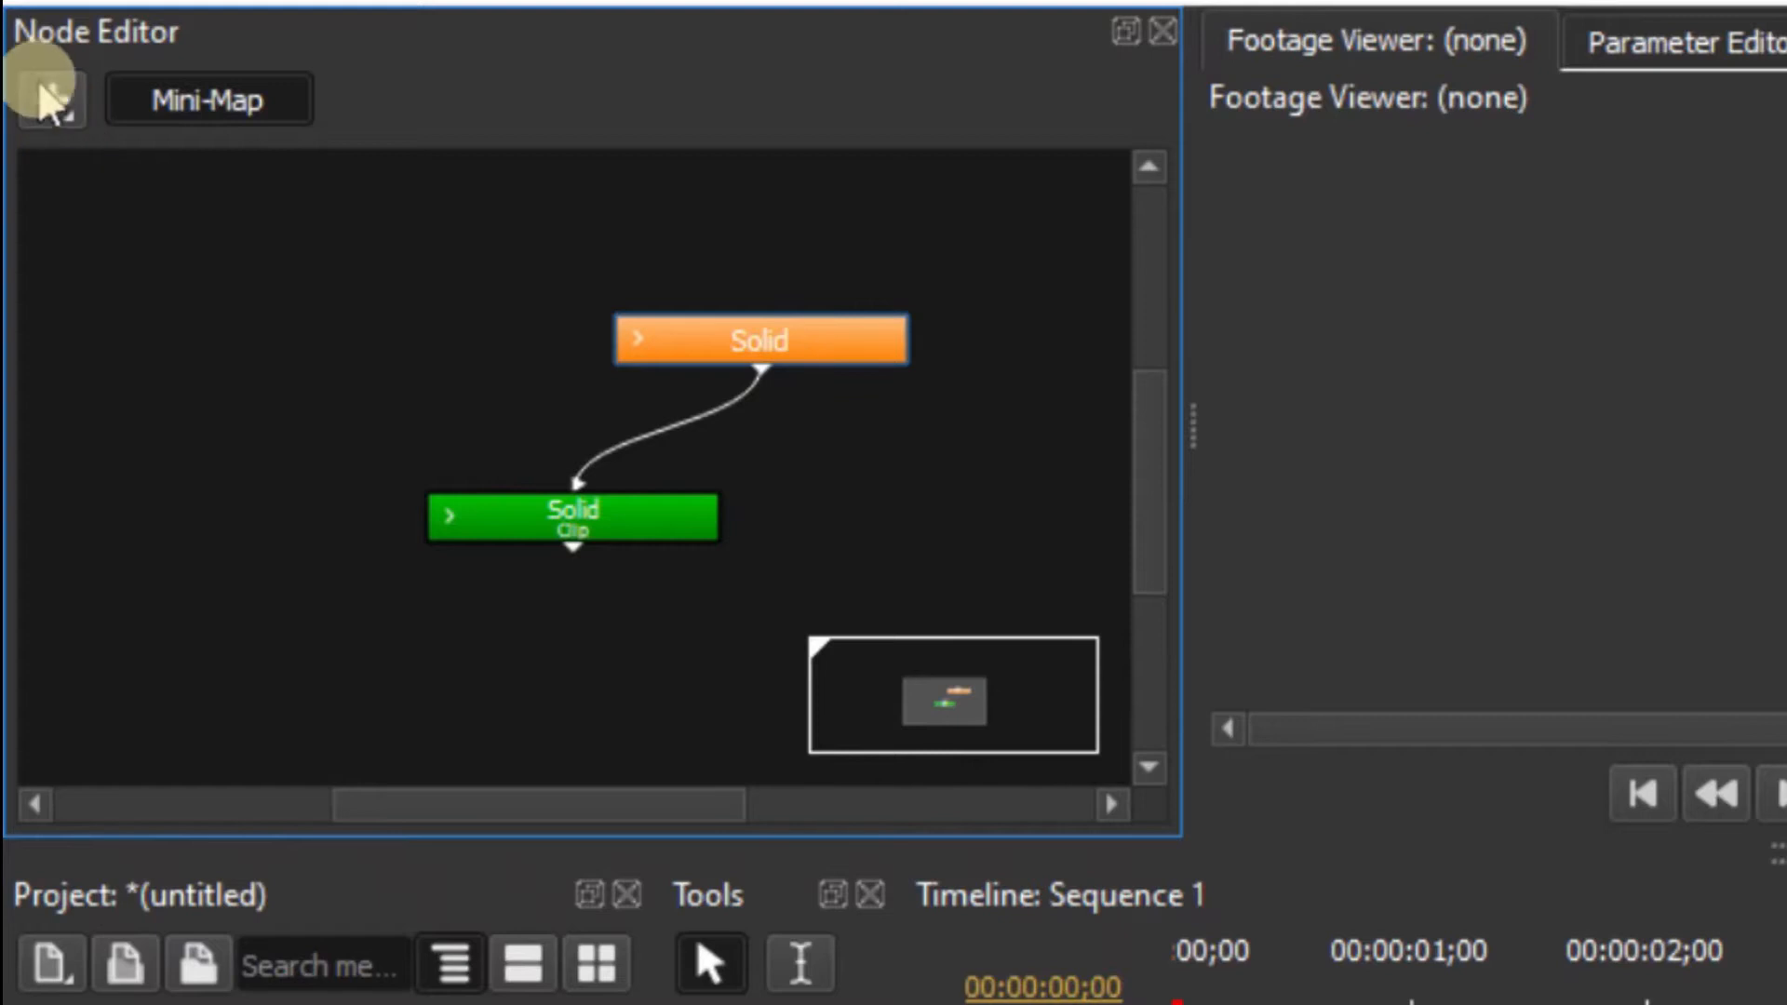
Add a Shape generator node to the node graph, placed beside the orange Solid node.
{"action": "mouse_move", "coordinate": [154, 368]}
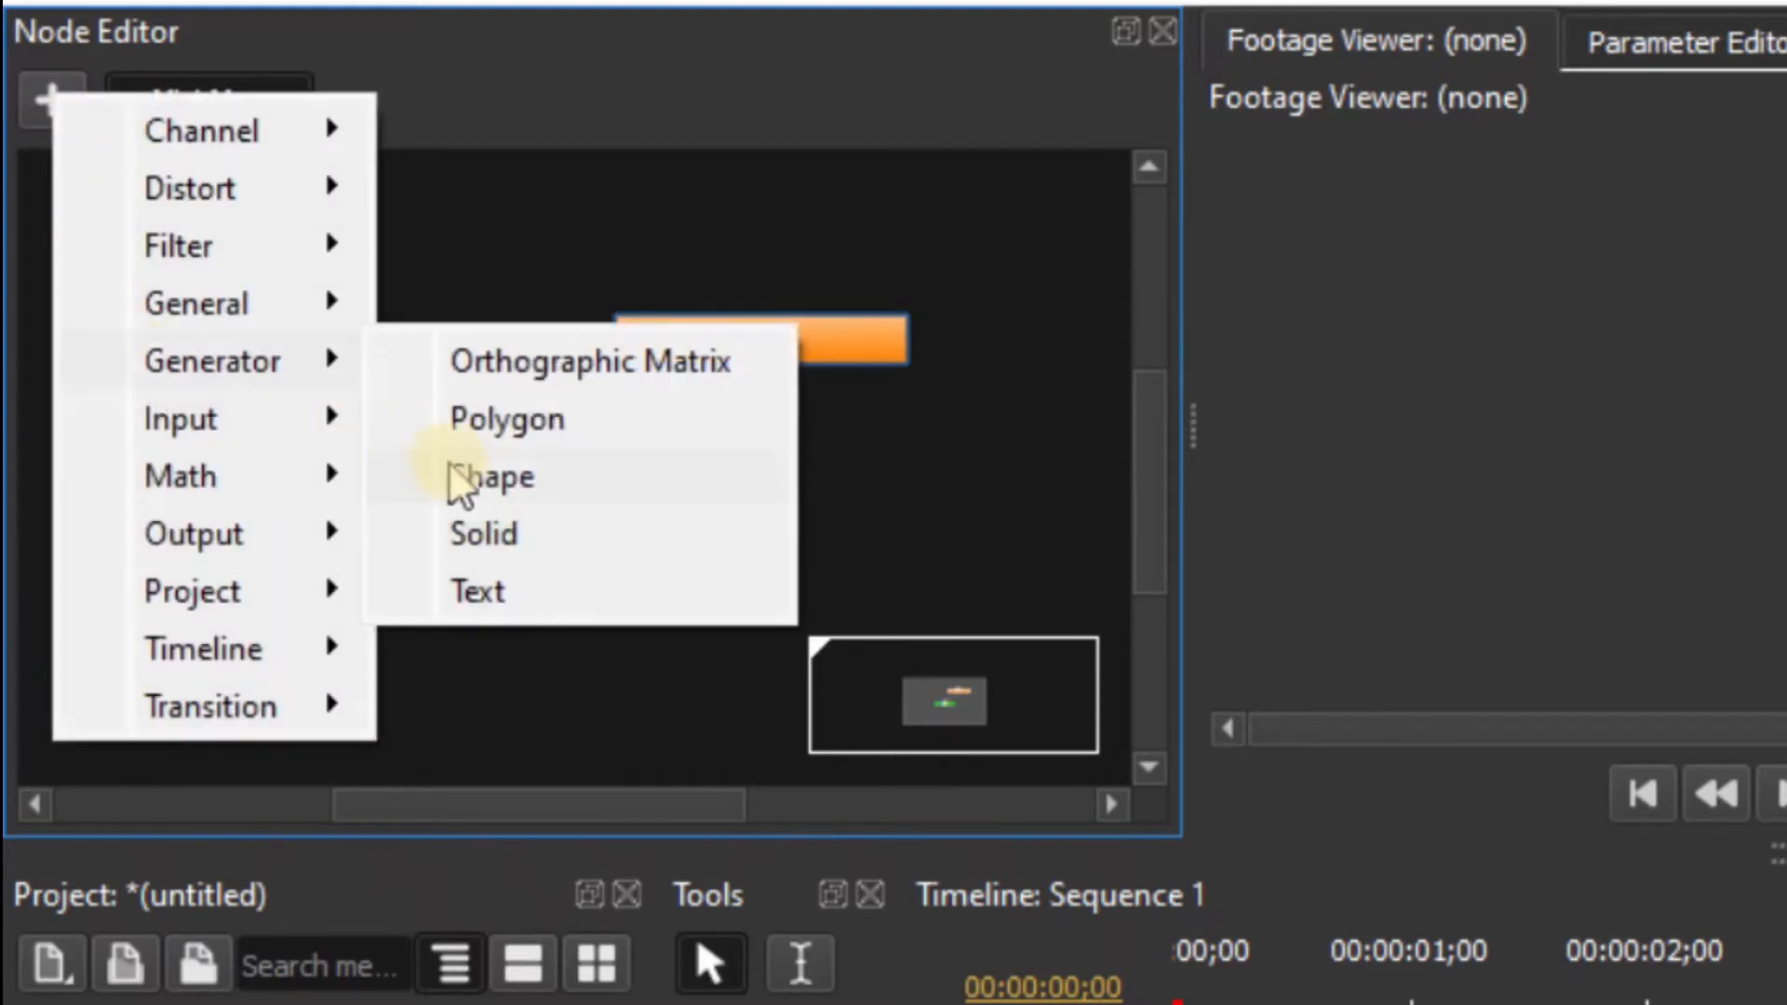
{"action": "left_click", "coordinate": [470, 476]}
{"action": "left_click", "coordinate": [313, 319]}
{"action": "left_click", "coordinate": [284, 395]}
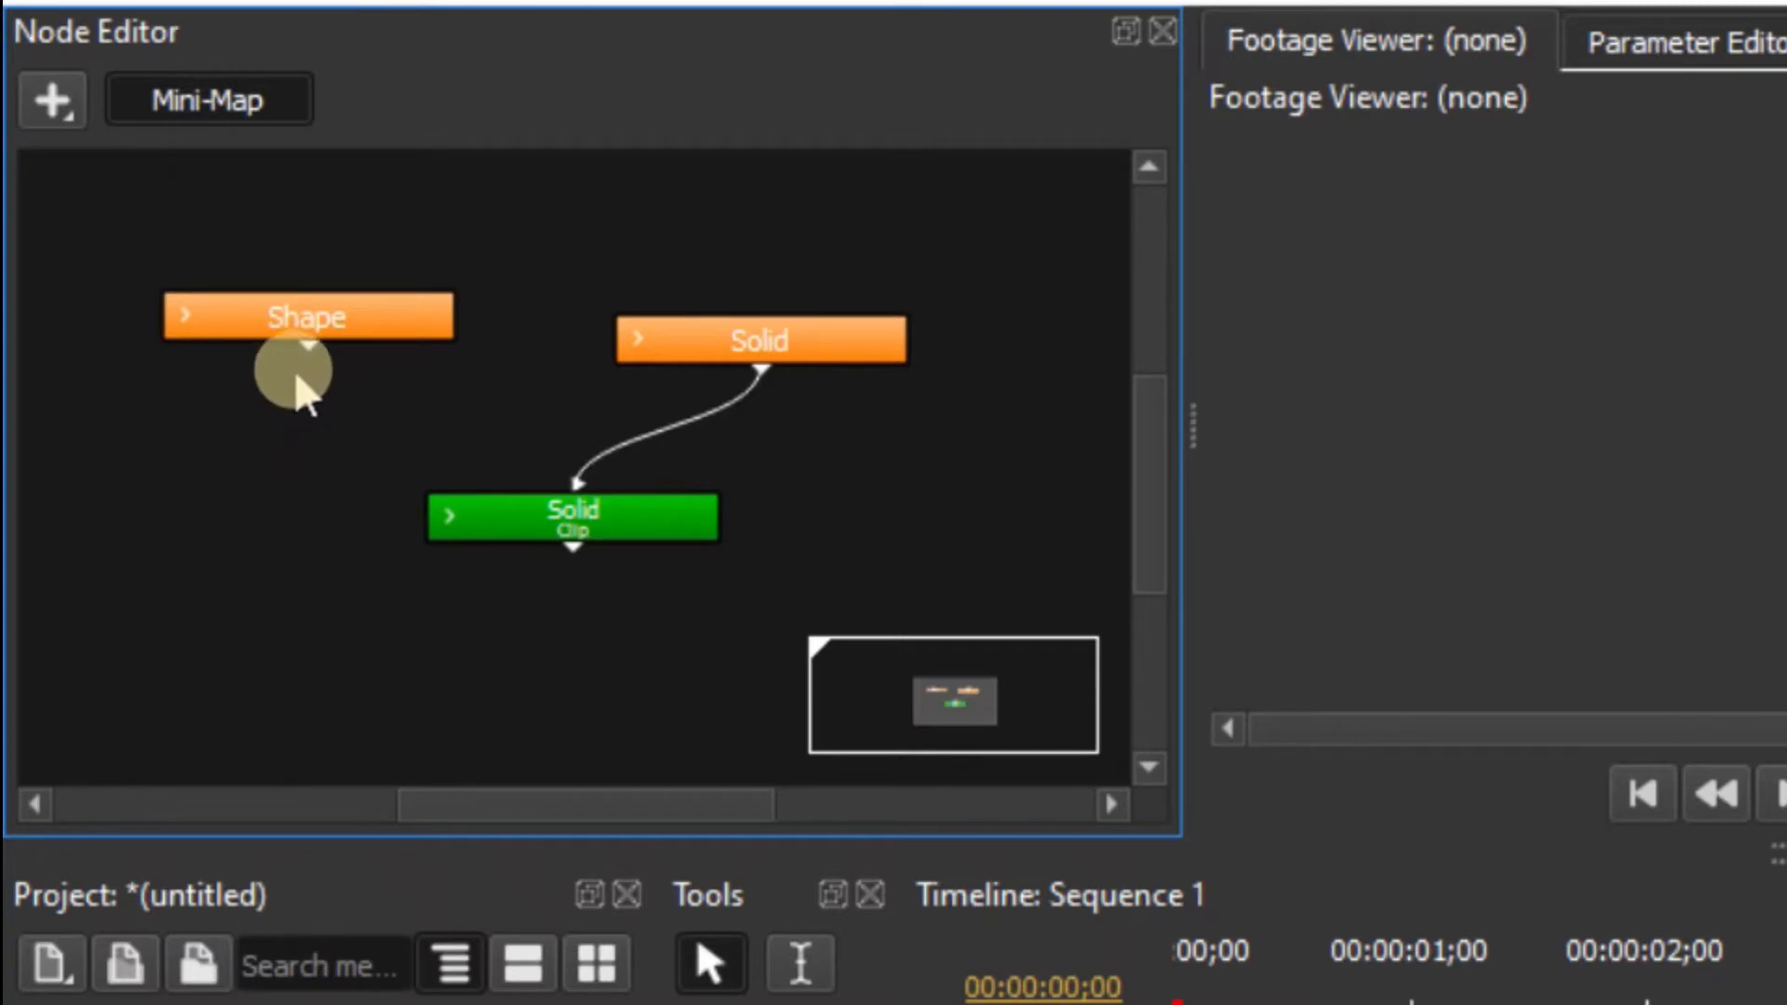
Move the green Solid clip node slightly lower and add a Merge node below the Shape node.
{"action": "left_click_drag", "start_coordinate": [547, 519], "coordinate": [551, 569]}
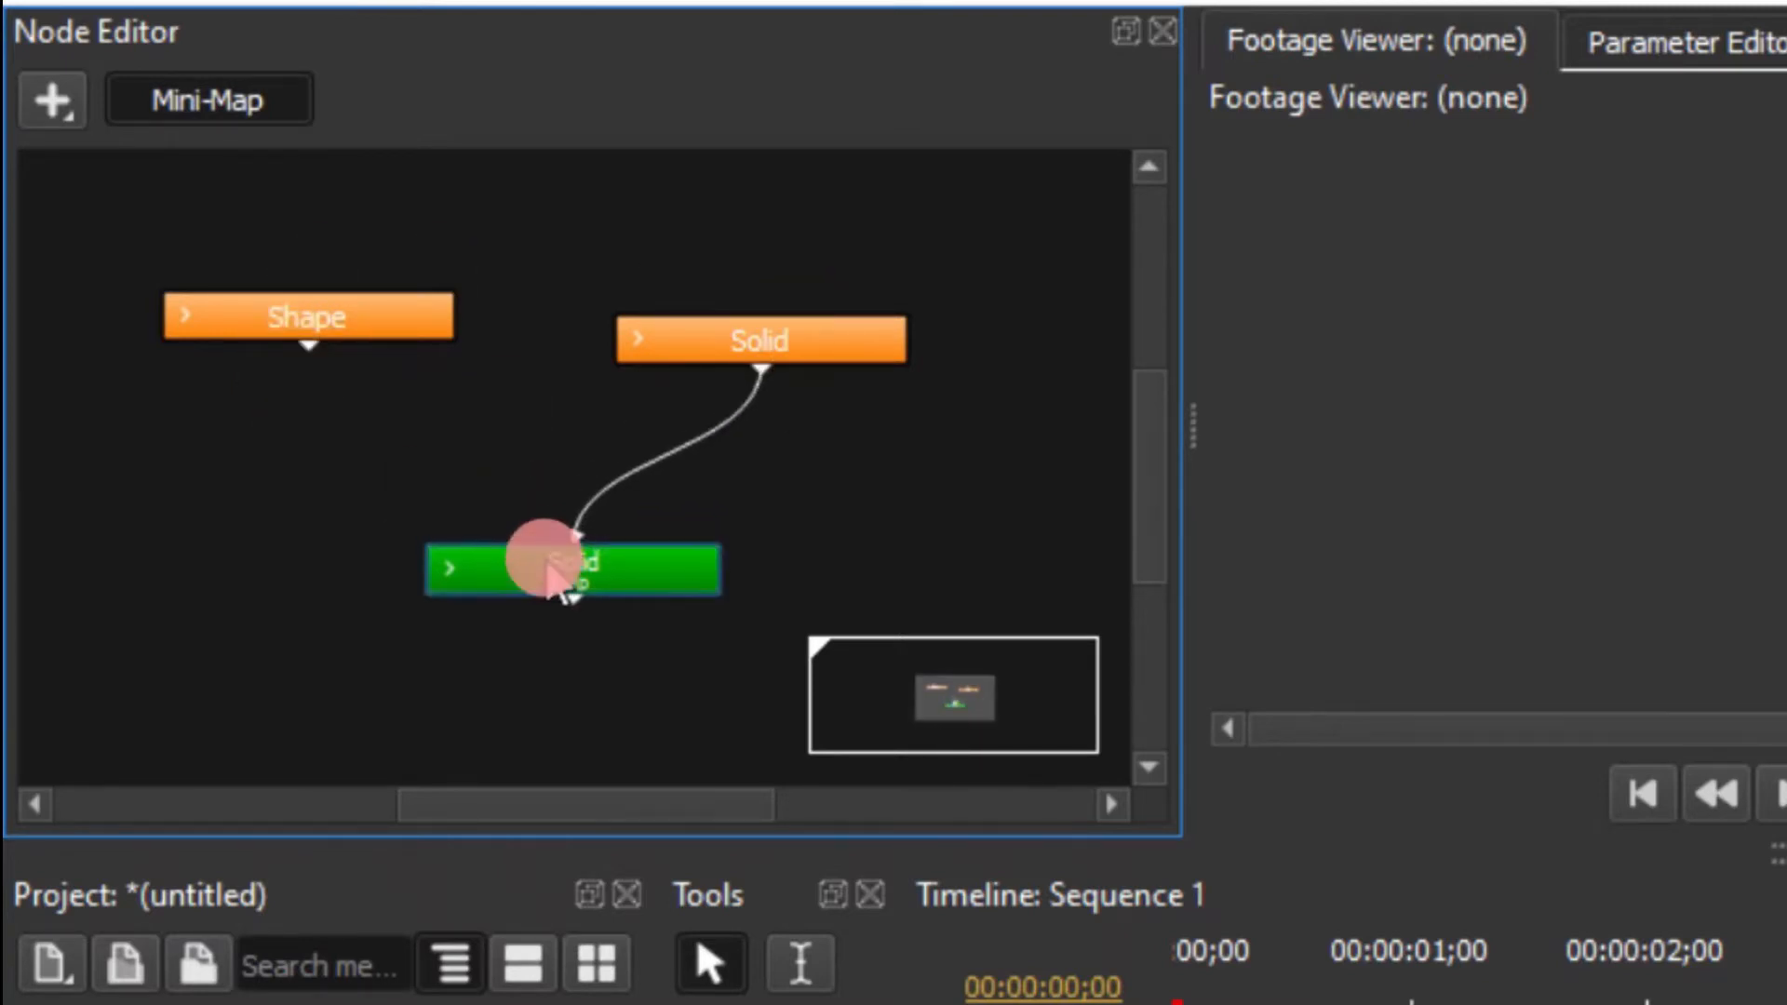
{"action": "left_click", "coordinate": [53, 102]}
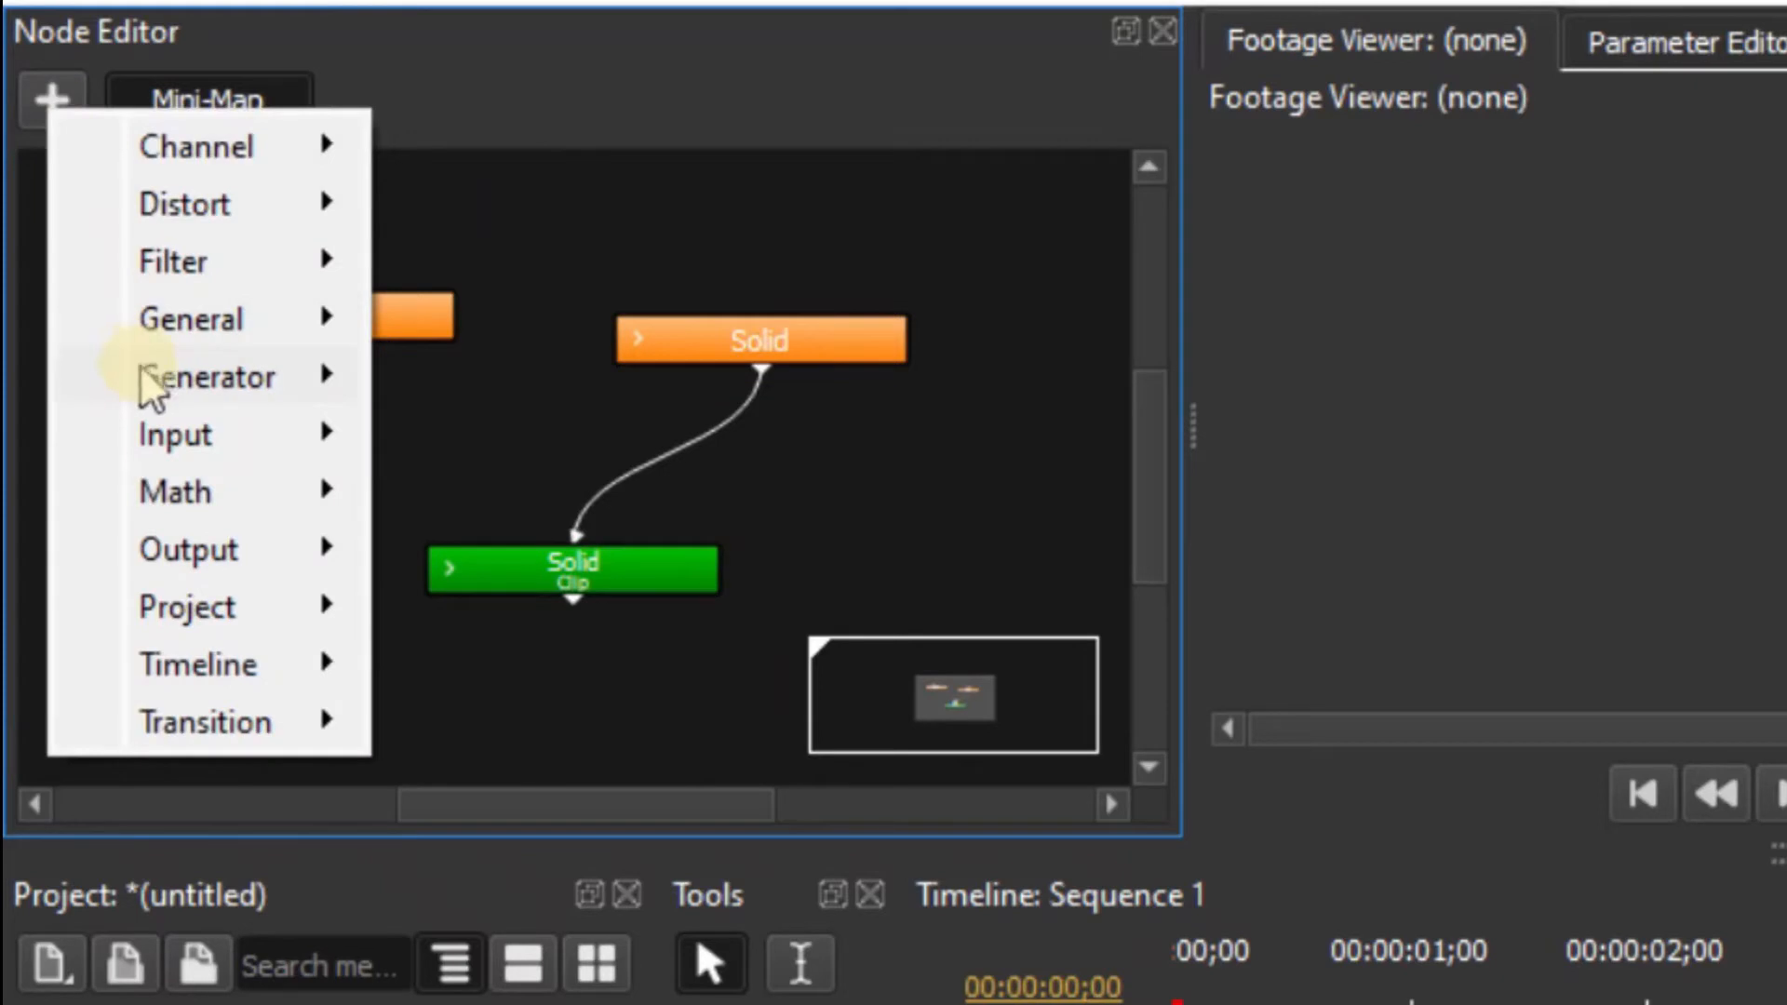
{"action": "mouse_move", "coordinate": [173, 498]}
{"action": "left_click", "coordinate": [503, 554]}
{"action": "left_click", "coordinate": [368, 449]}
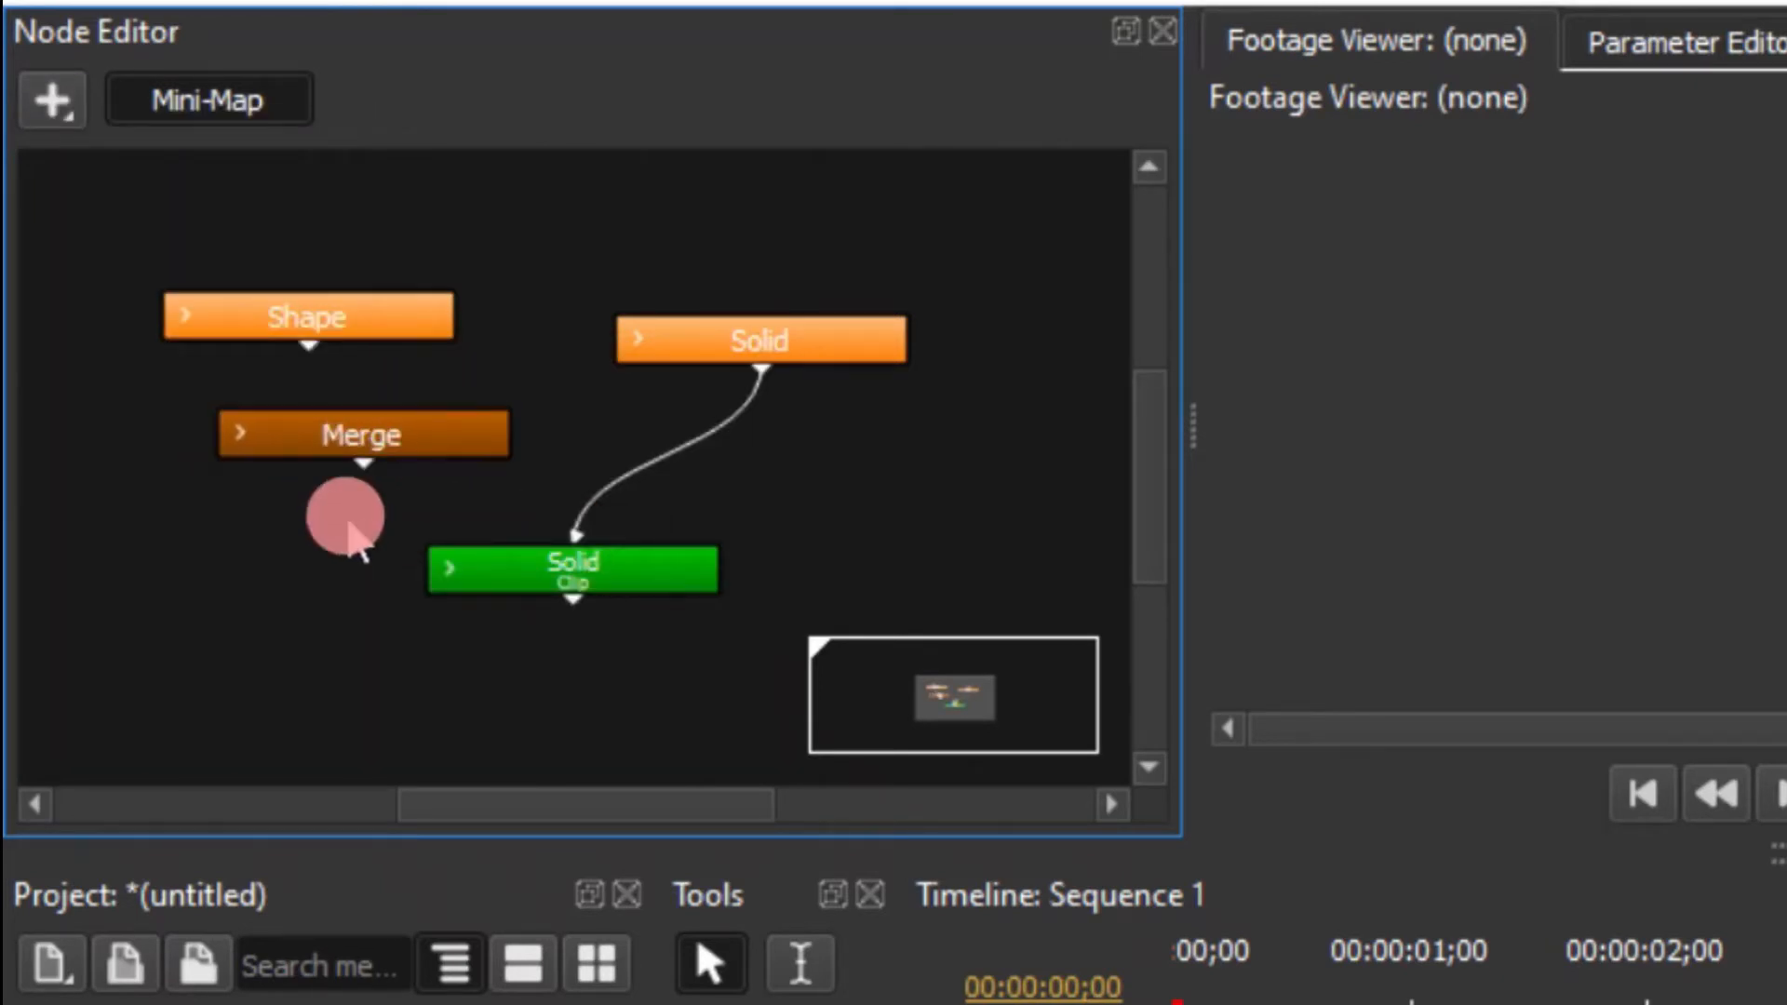
Route Shape into Merge's Blend input and the orange Solid into its Base input, with Merge feeding the green Solid clip.
{"action": "left_click_drag", "start_coordinate": [309, 354], "coordinate": [371, 484]}
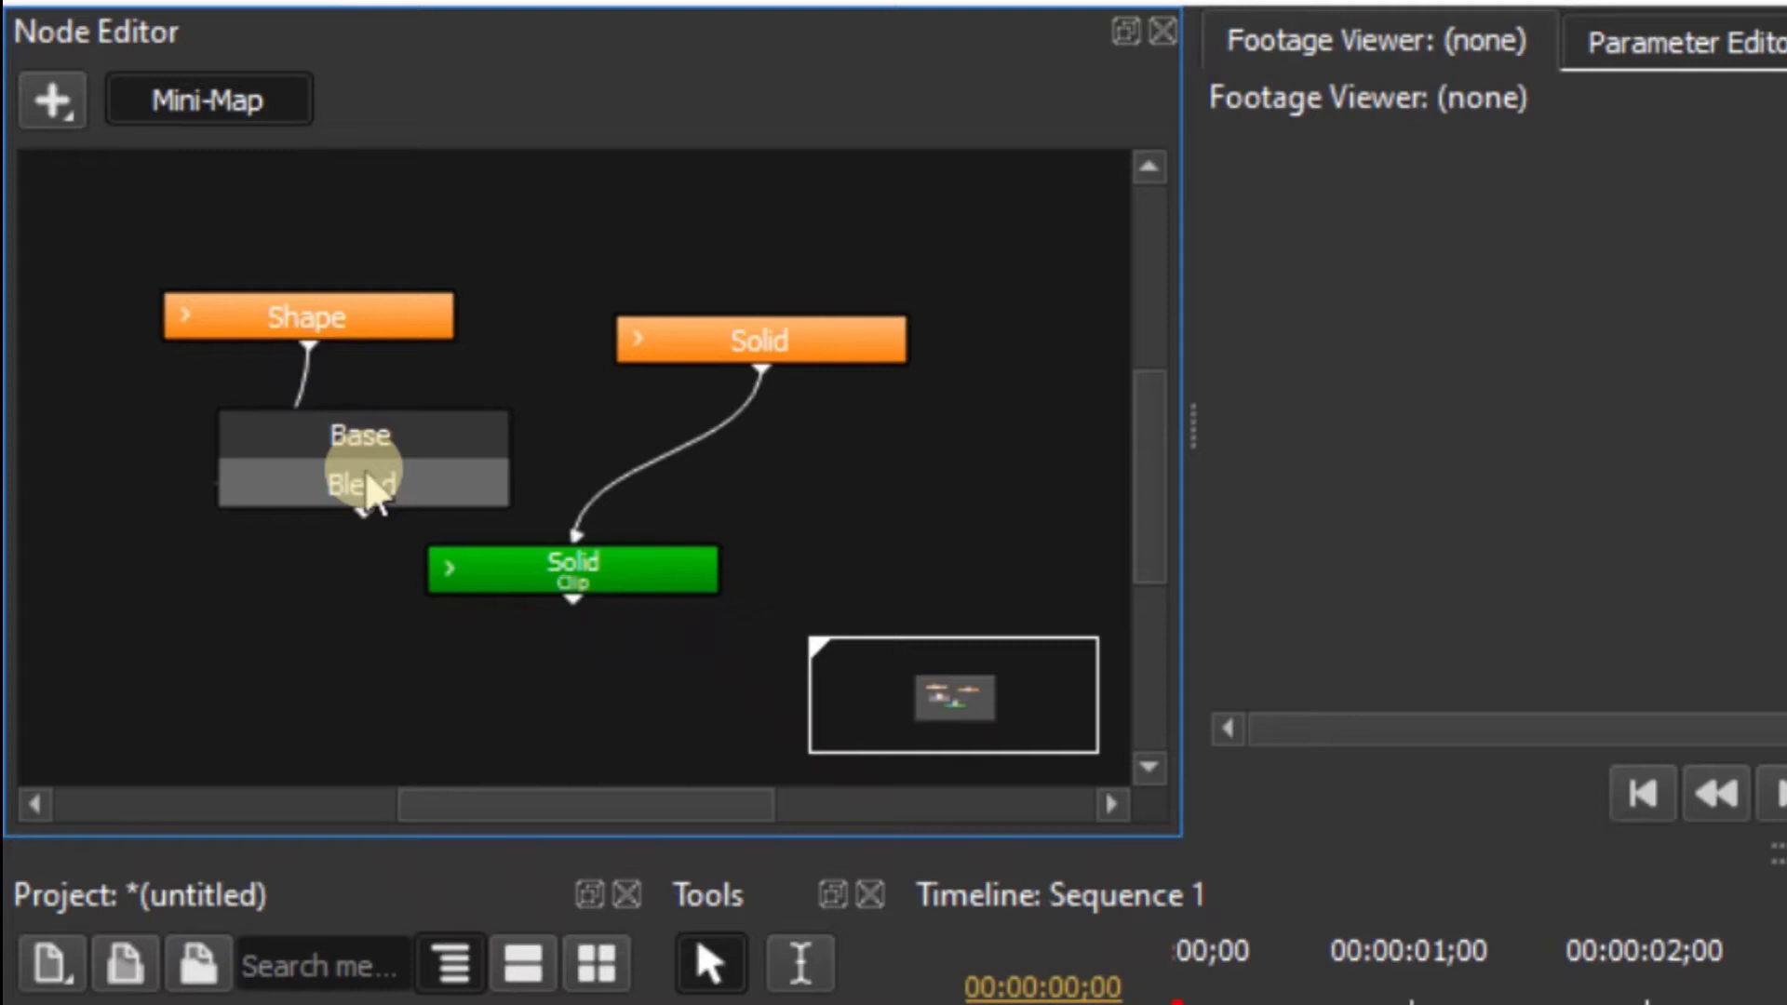
{"action": "left_click_drag", "start_coordinate": [371, 484], "coordinate": [371, 482]}
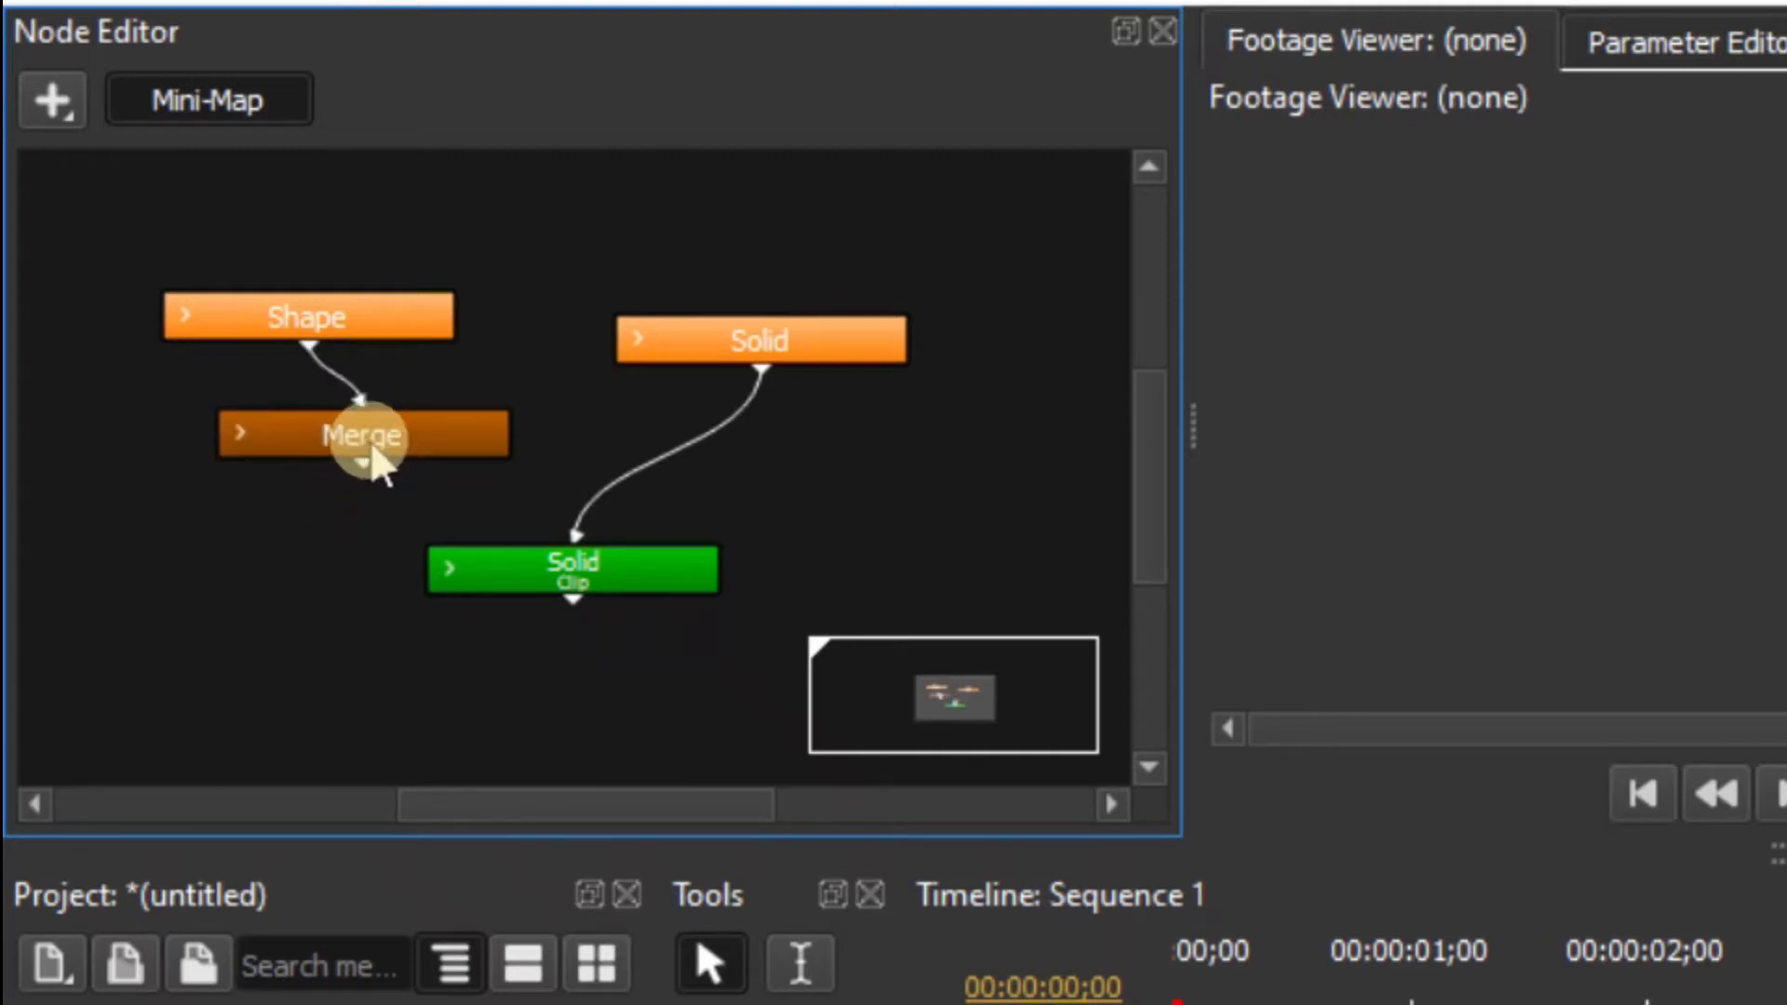
{"action": "left_click_drag", "start_coordinate": [760, 373], "coordinate": [393, 461]}
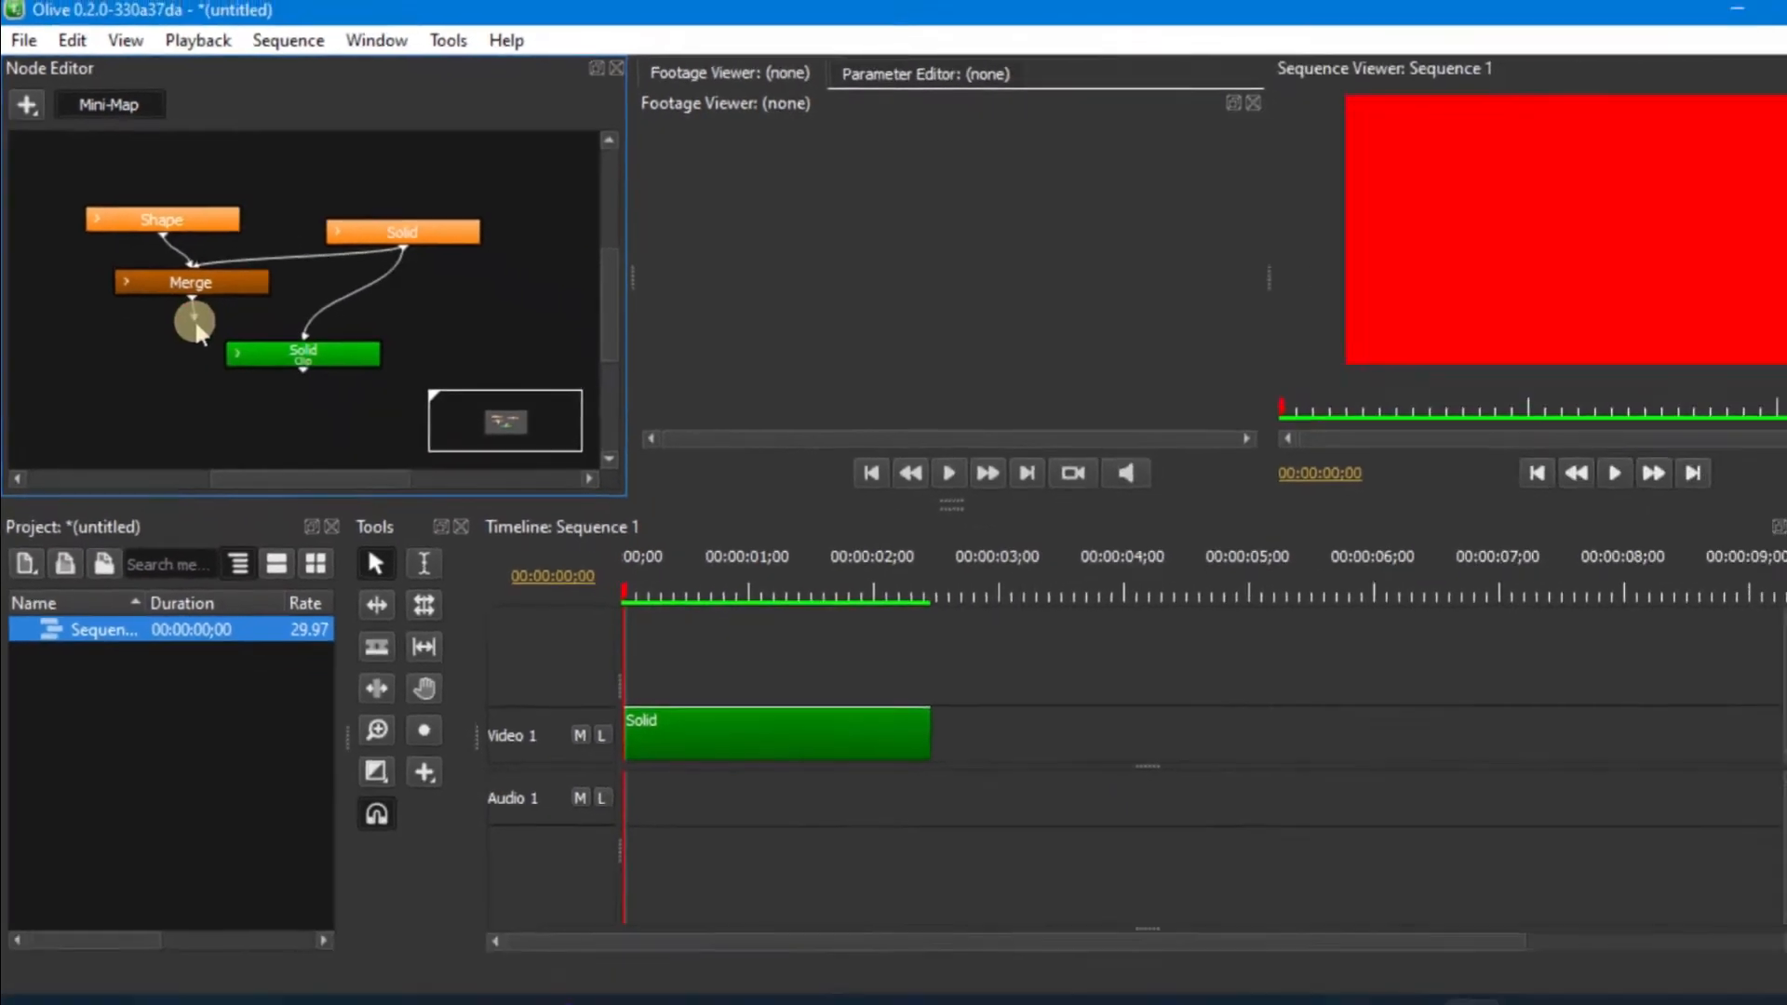
{"action": "left_click_drag", "start_coordinate": [195, 322], "coordinate": [283, 344]}
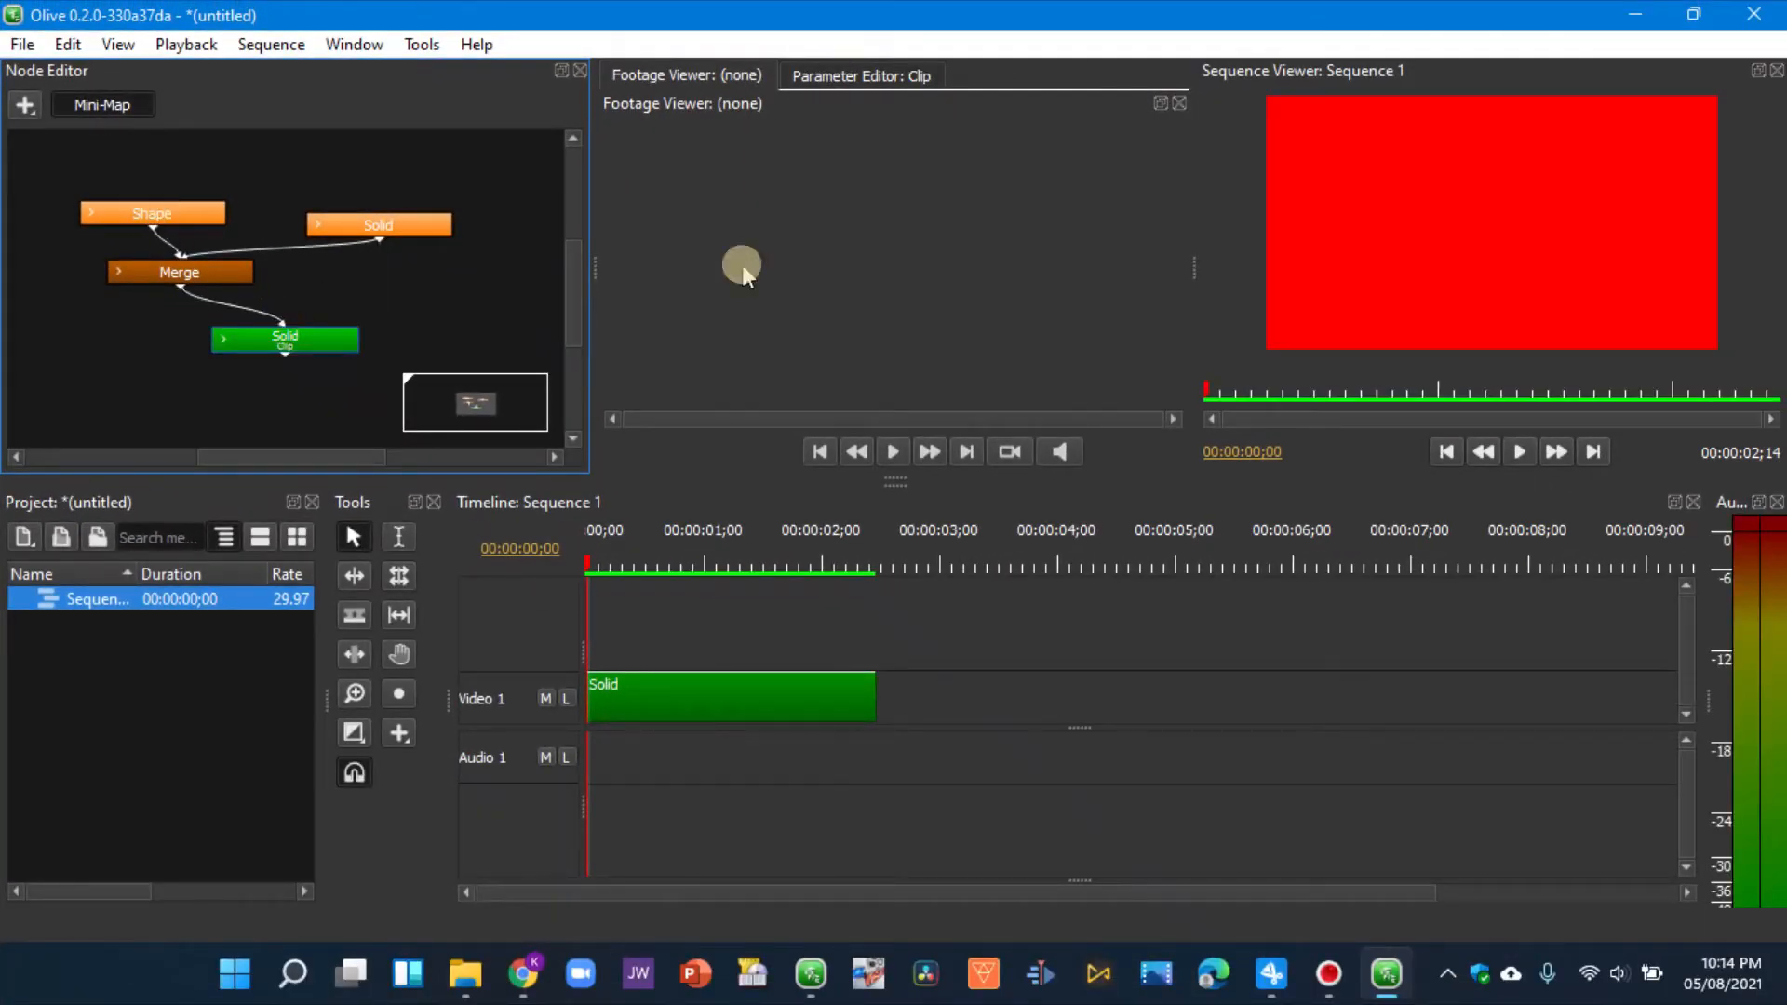
Nudge the orange Solid node upward and change its color to dark green.
{"action": "left_click_drag", "start_coordinate": [413, 226], "coordinate": [415, 214]}
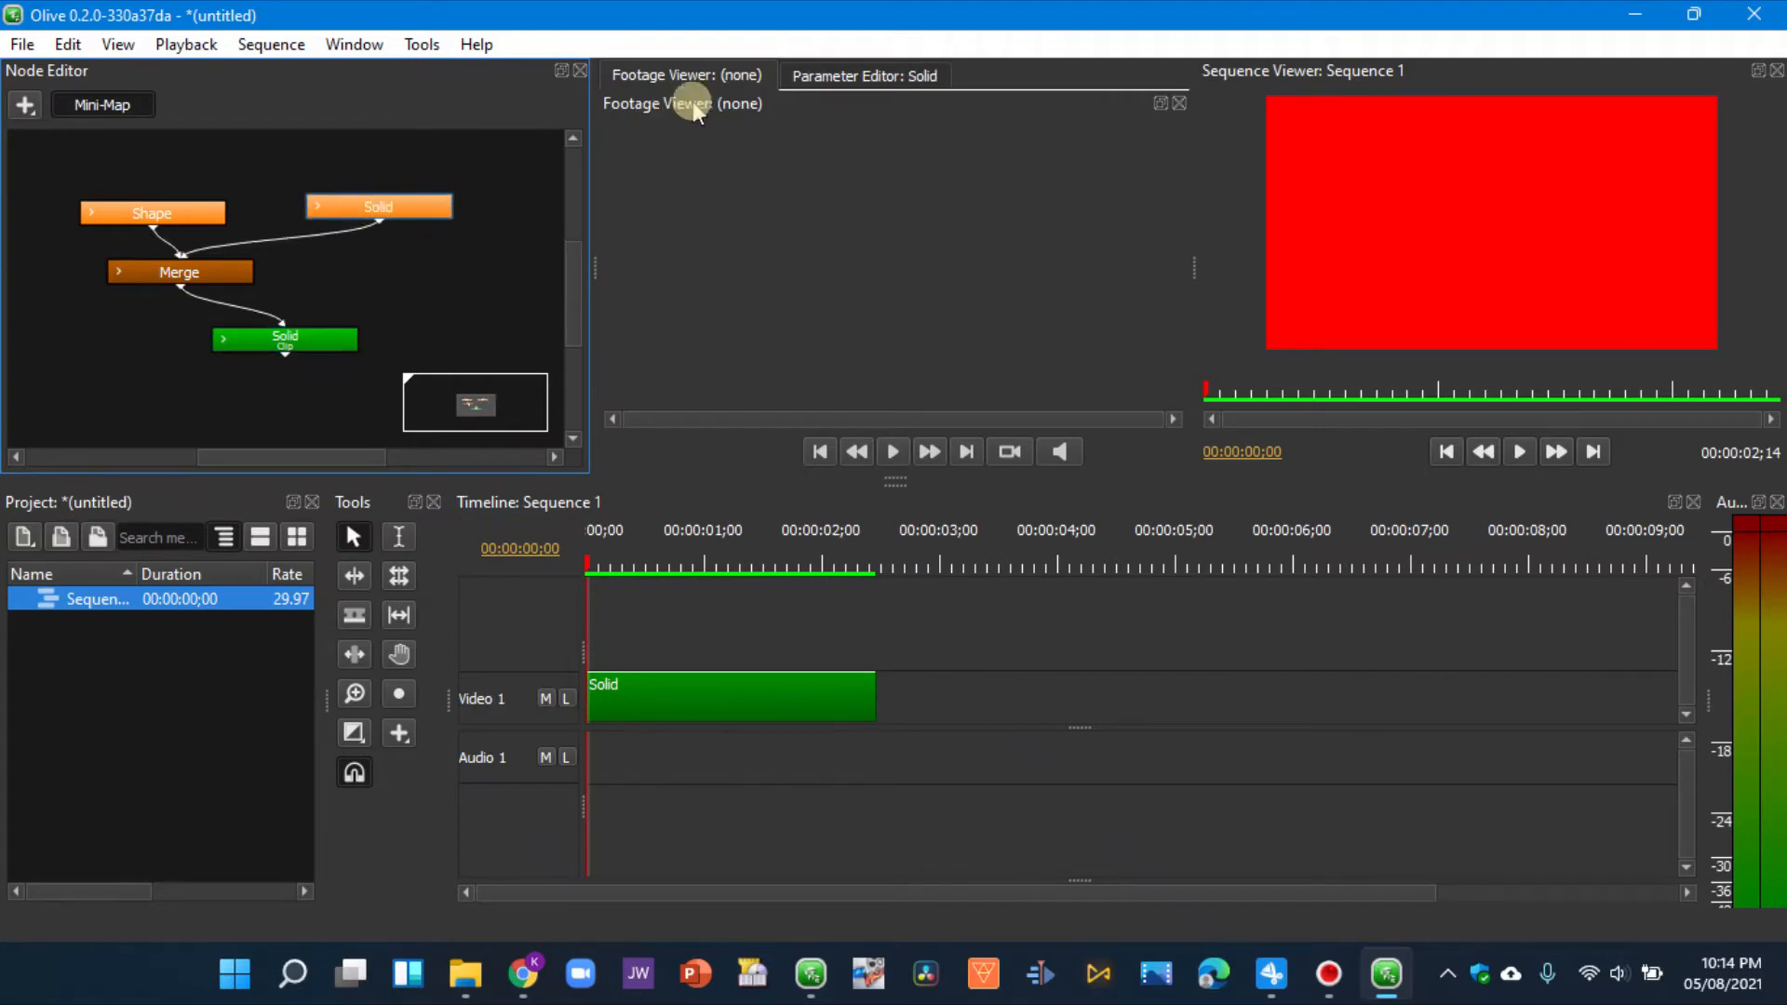
{"action": "left_click", "coordinate": [817, 76]}
{"action": "left_click", "coordinate": [698, 255]}
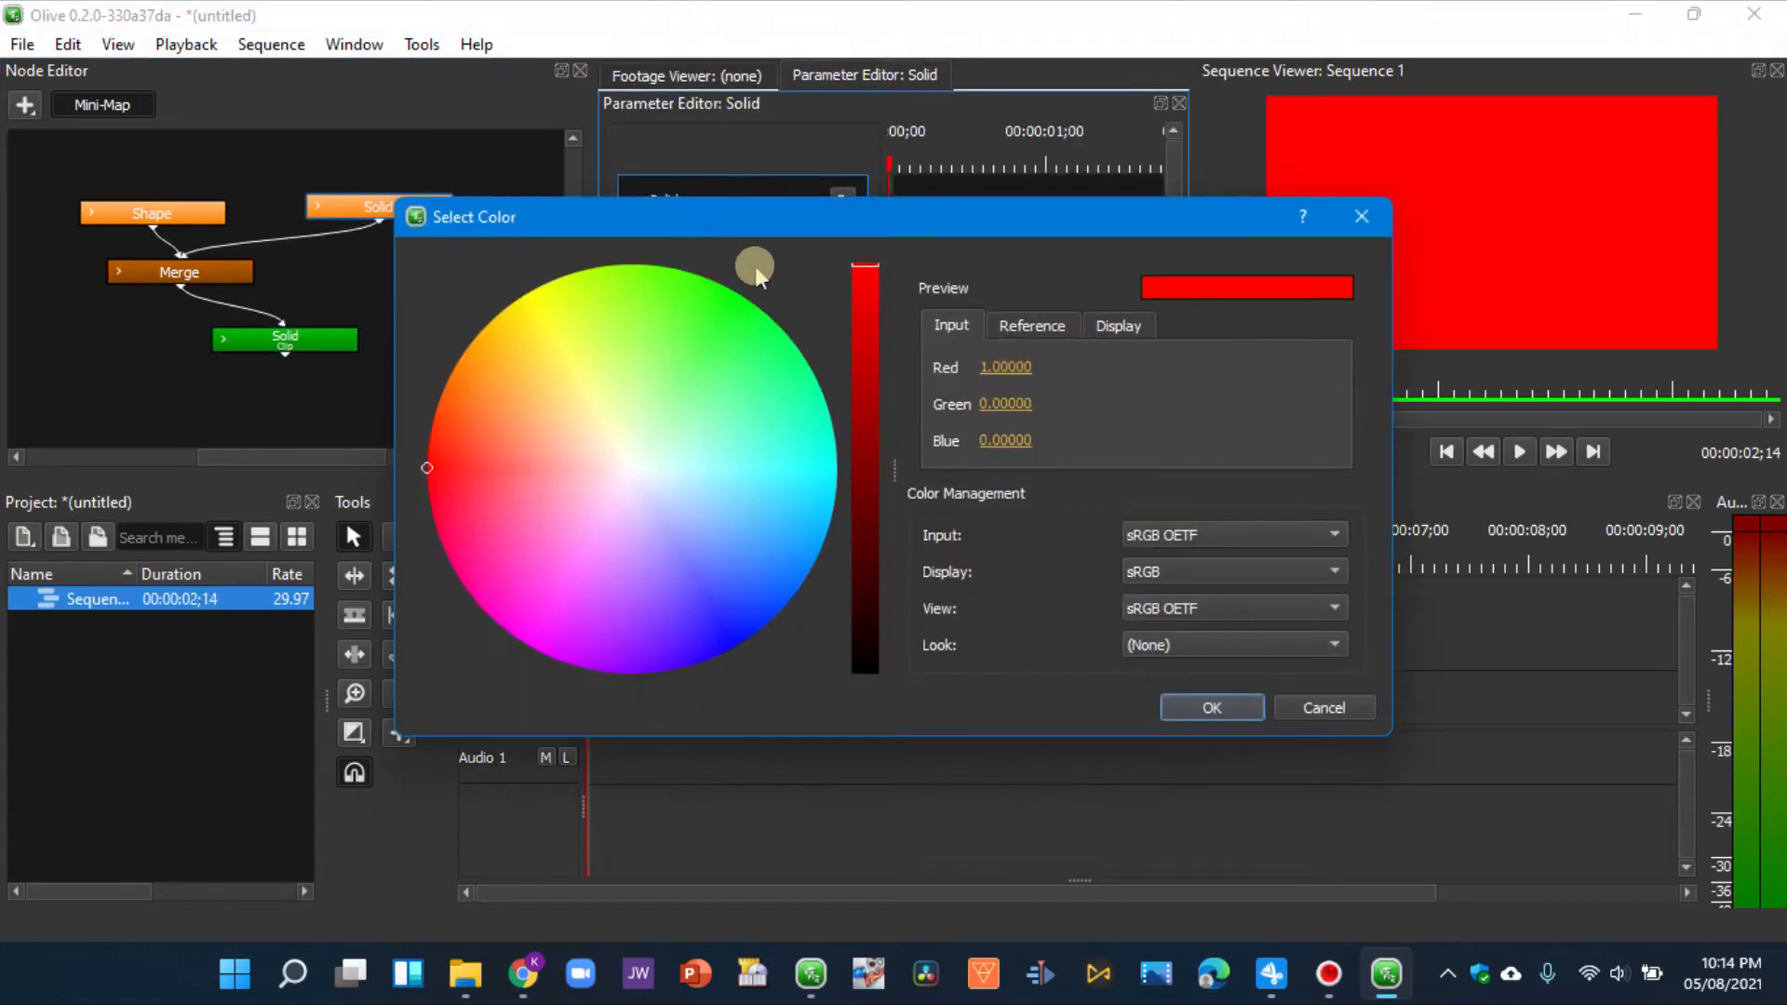
{"action": "left_click_drag", "start_coordinate": [778, 582], "coordinate": [775, 423]}
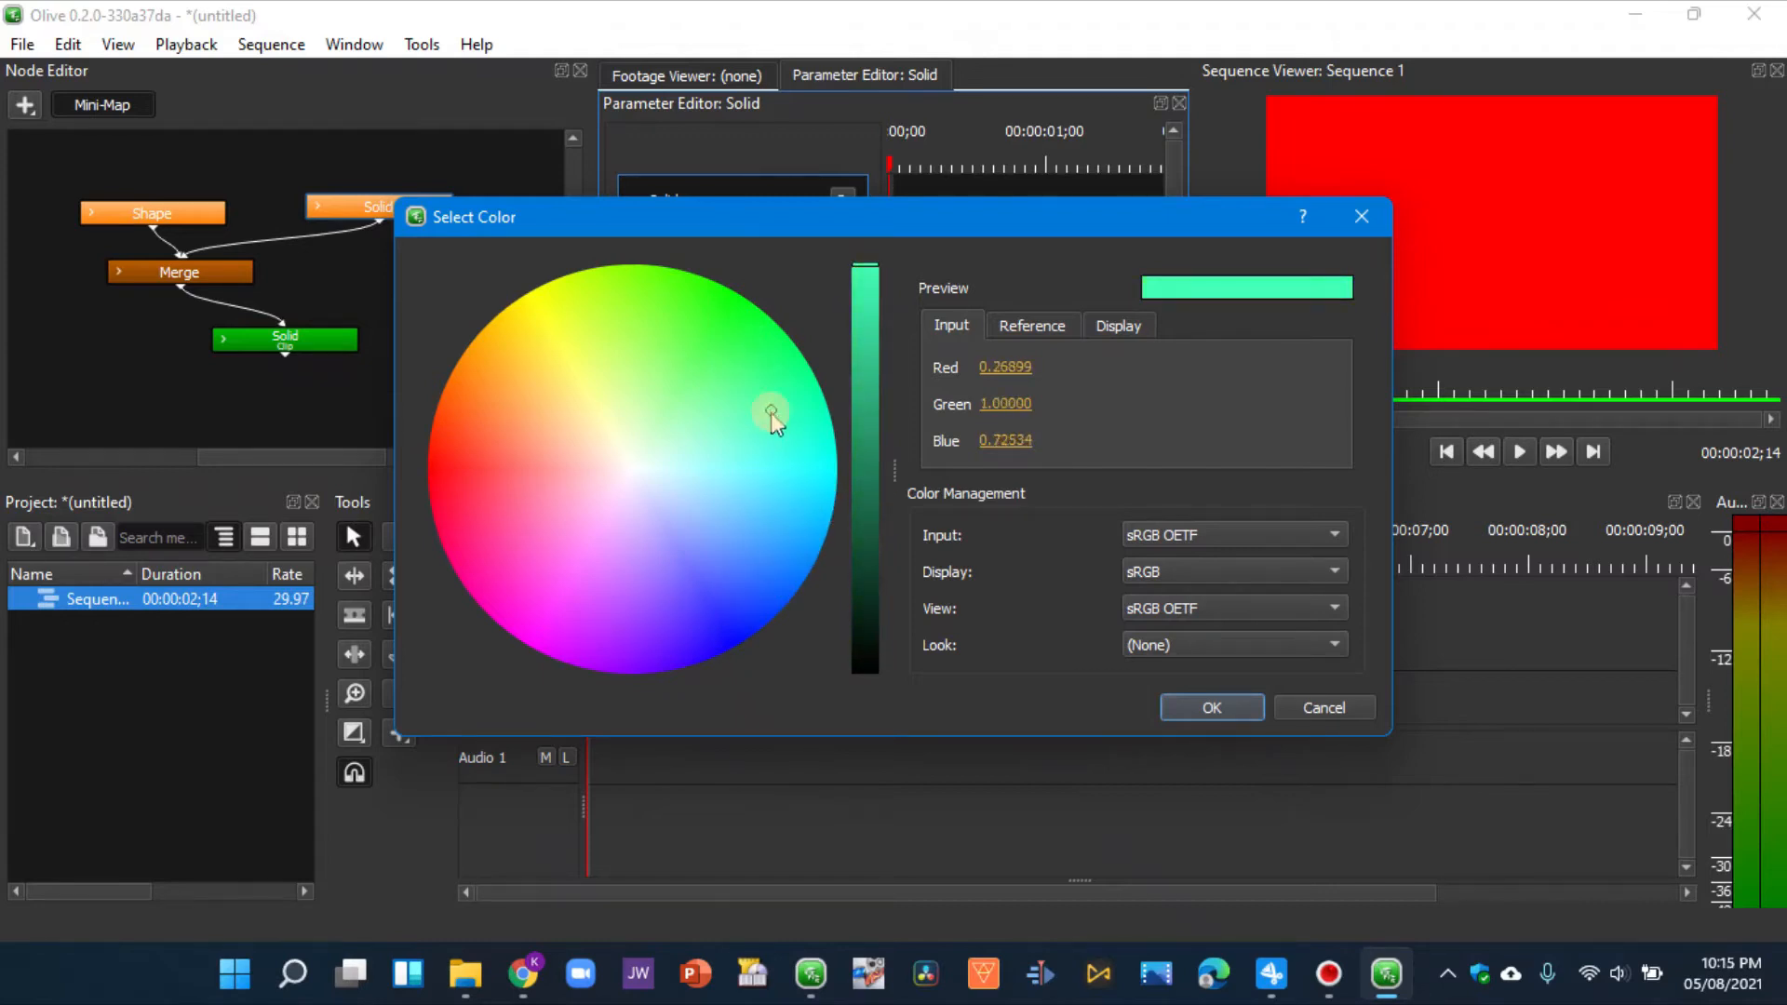
{"action": "left_click_drag", "start_coordinate": [870, 544], "coordinate": [1017, 618]}
{"action": "left_click", "coordinate": [1210, 707]}
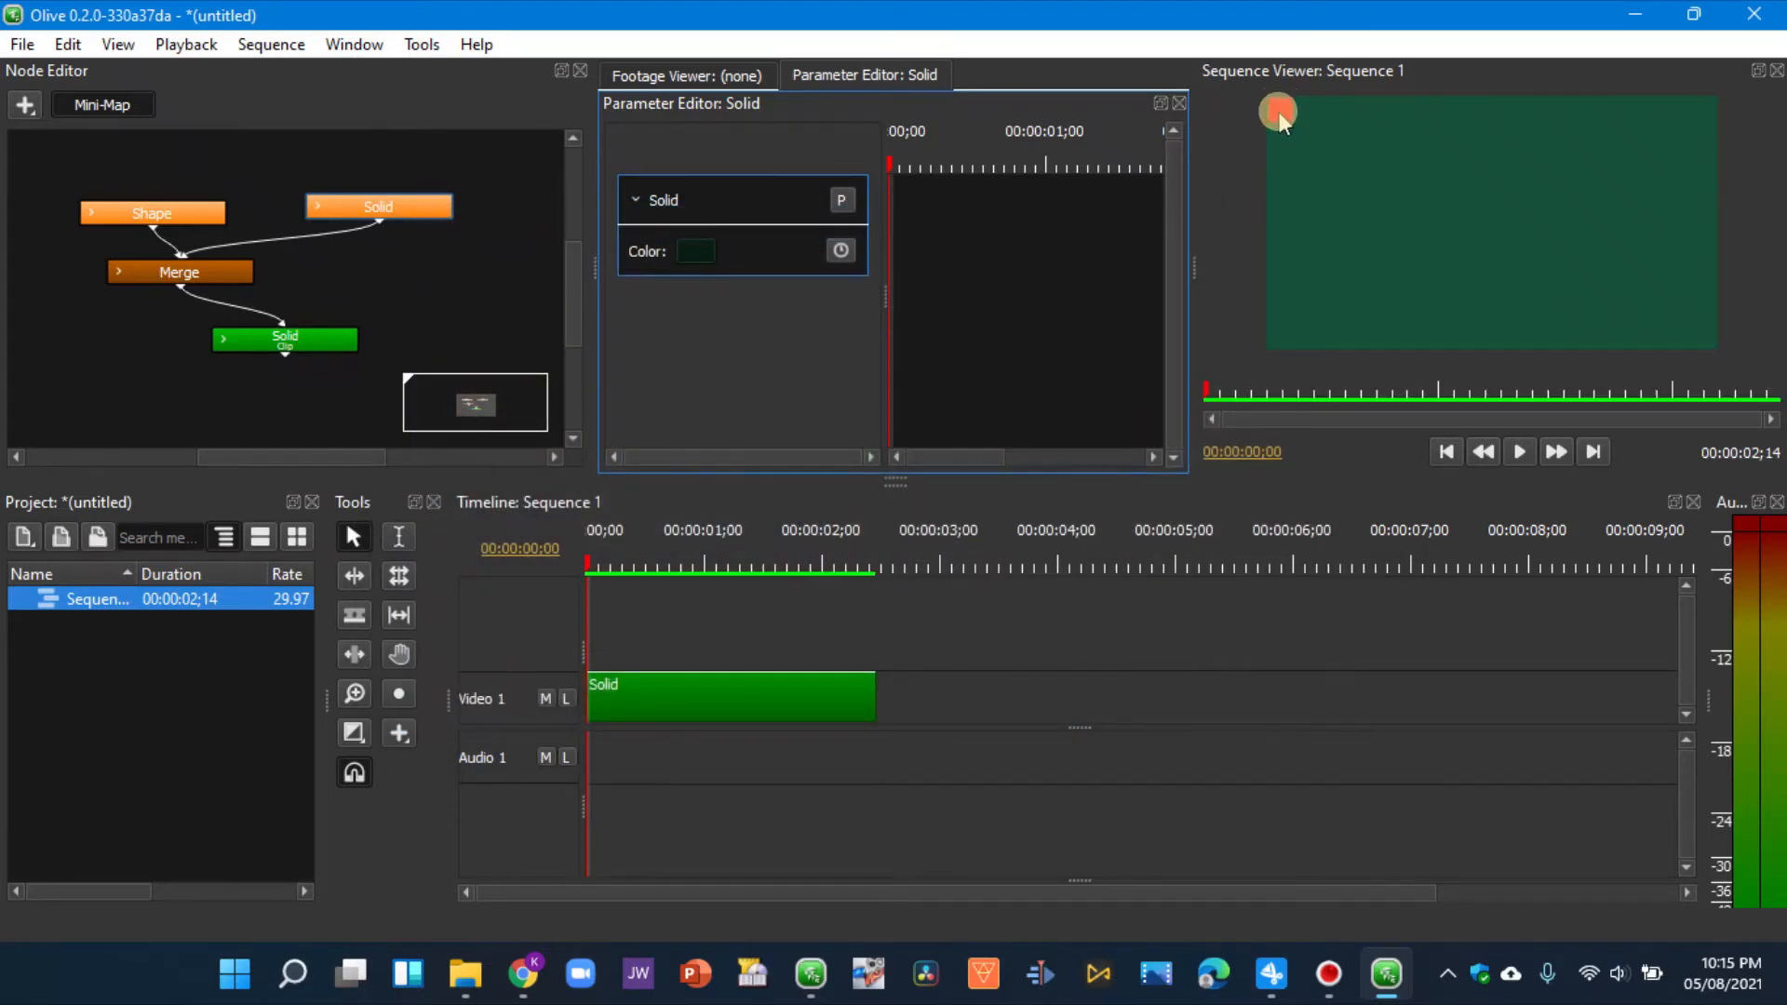
Select the Shape node, widen its parameter area and move the rectangle to about 883, 465 near the frame's center.
{"action": "left_click", "coordinate": [149, 205]}
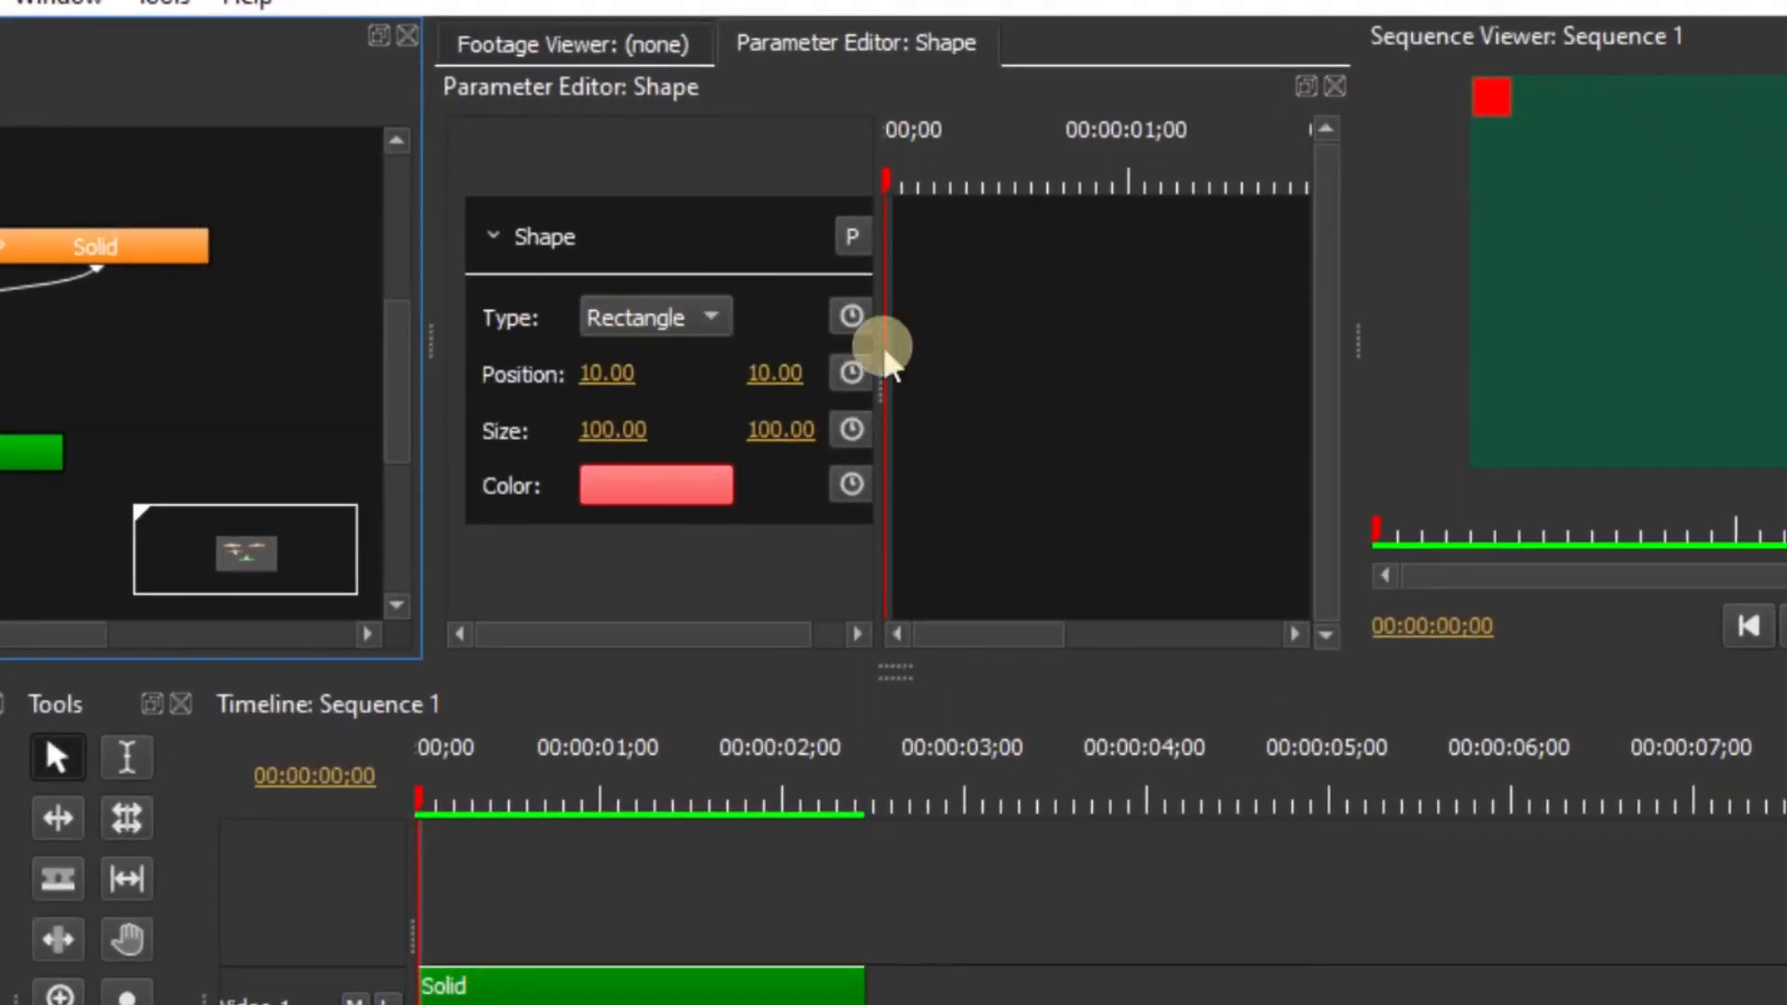
{"action": "left_click_drag", "start_coordinate": [883, 371], "coordinate": [938, 365]}
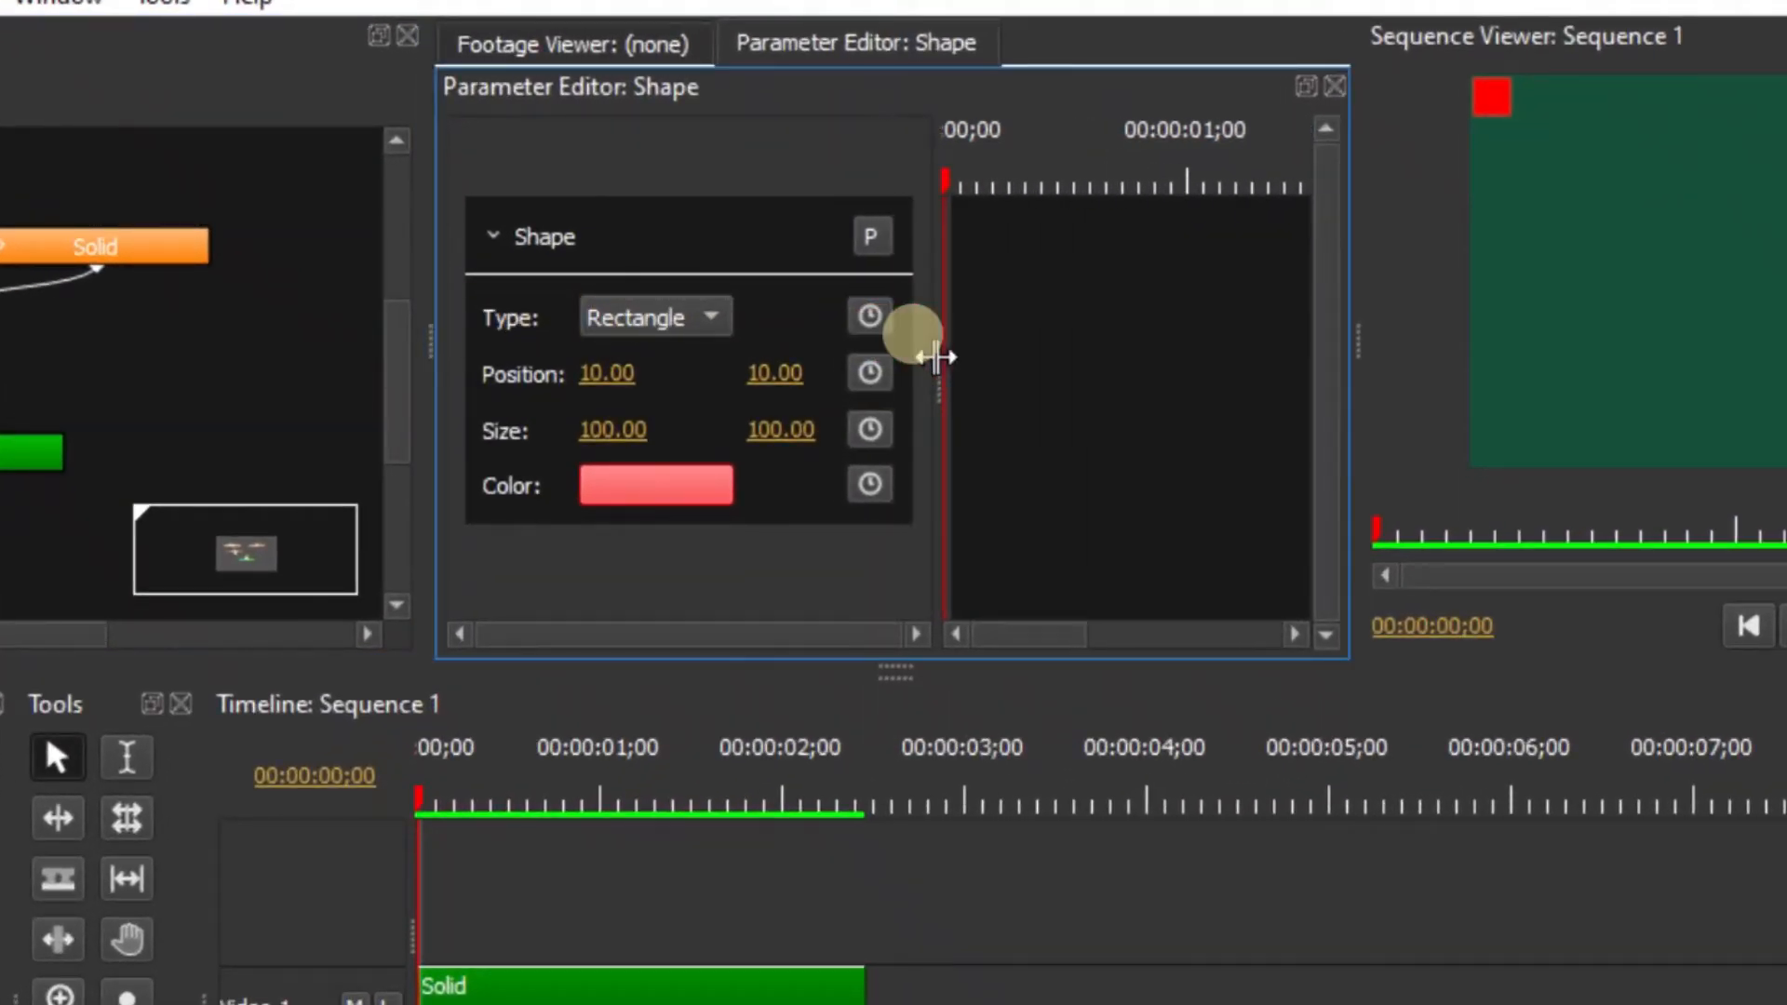
{"action": "left_click", "coordinate": [665, 321]}
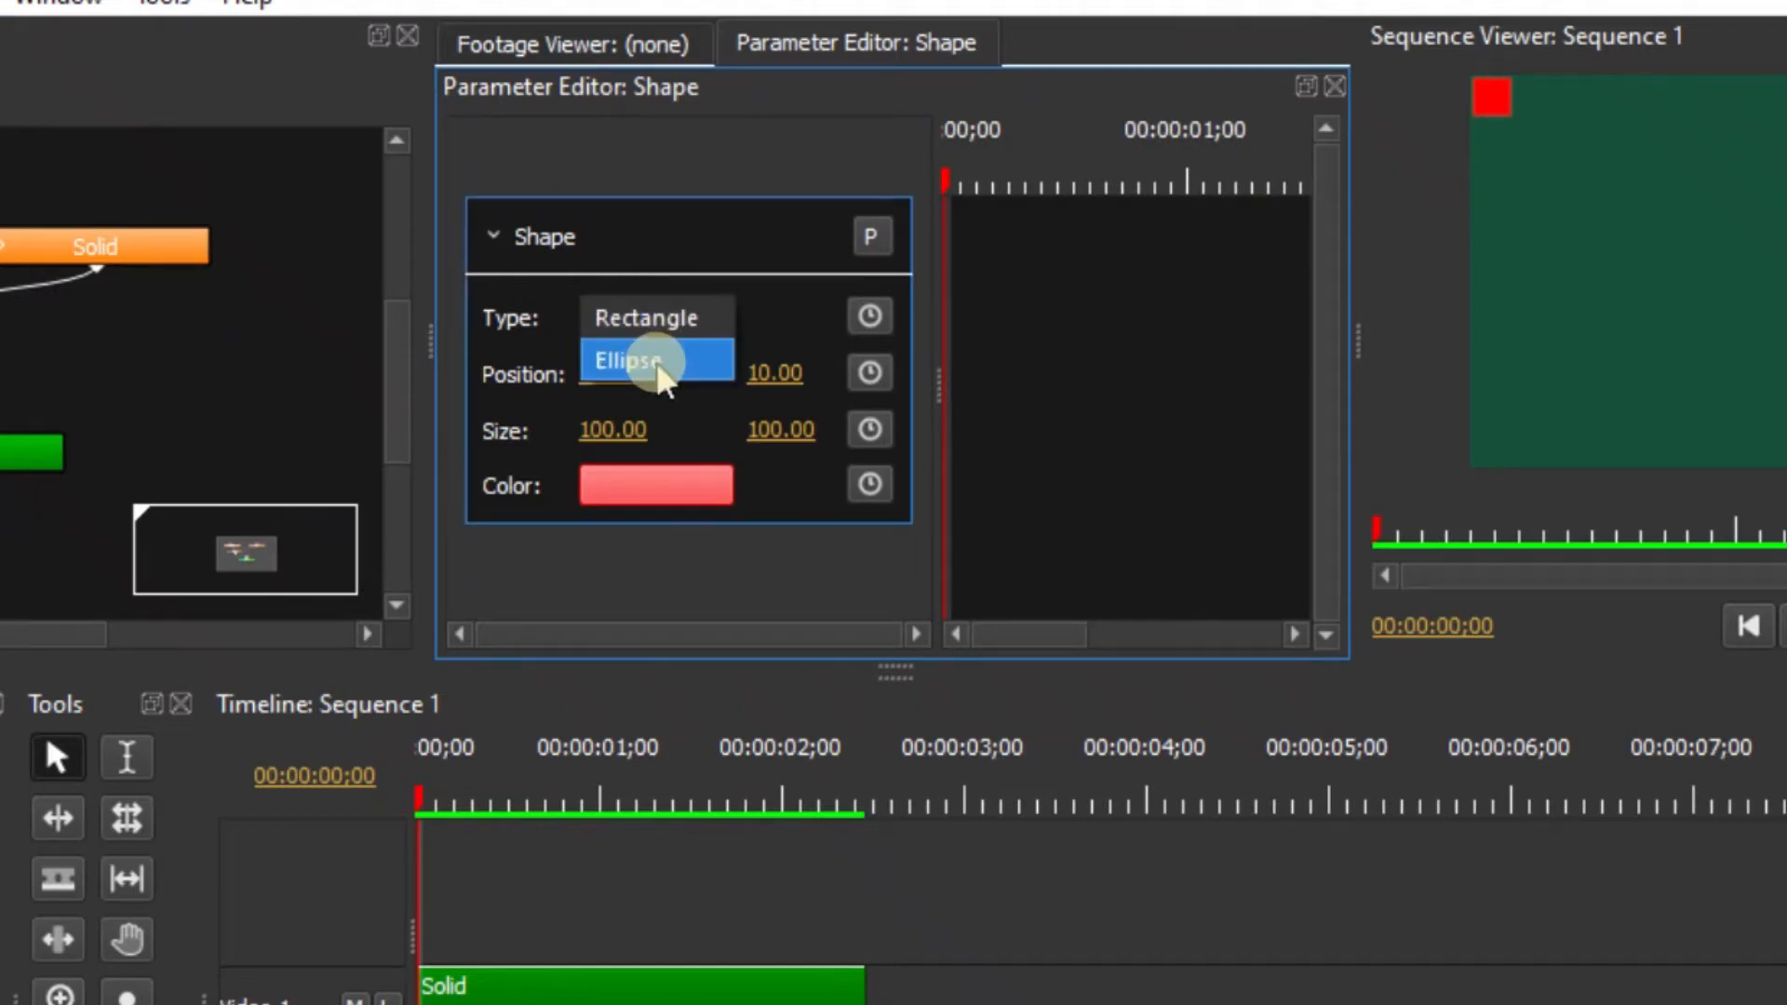
{"action": "left_click", "coordinate": [770, 335]}
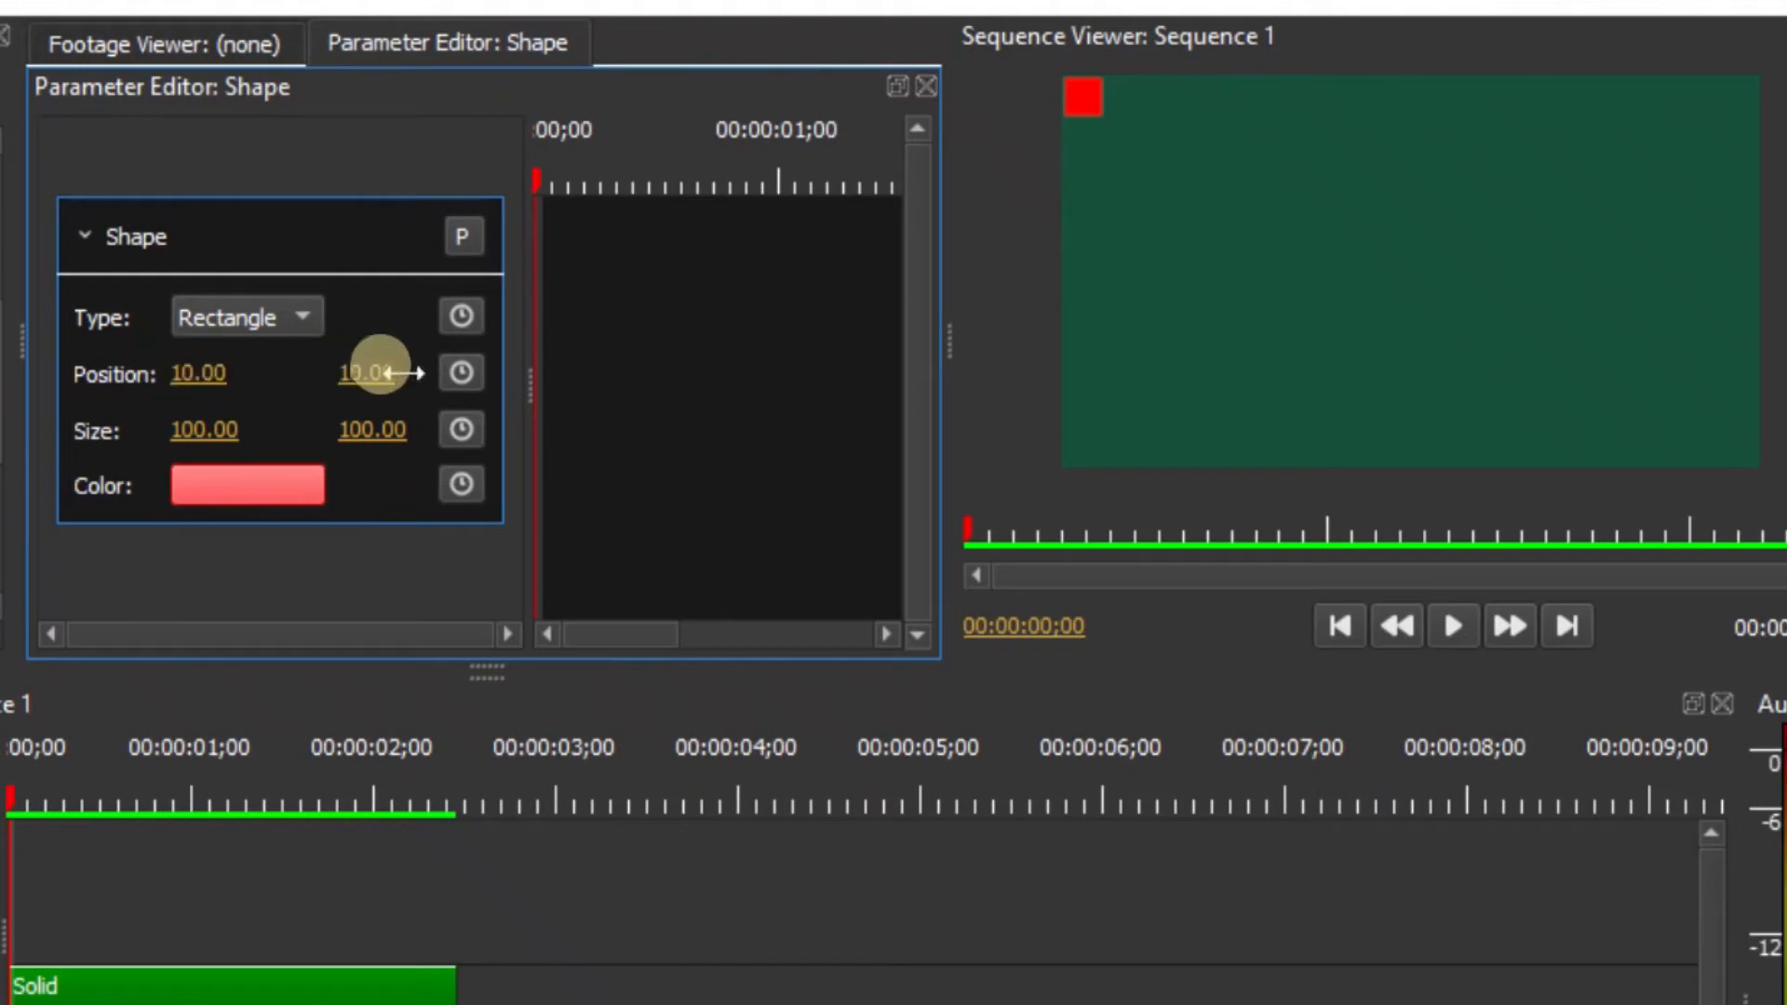
{"action": "left_click_drag", "start_coordinate": [191, 373], "coordinate": [1773, 414]}
{"action": "left_click_drag", "start_coordinate": [1359, 96], "coordinate": [1401, 263]}
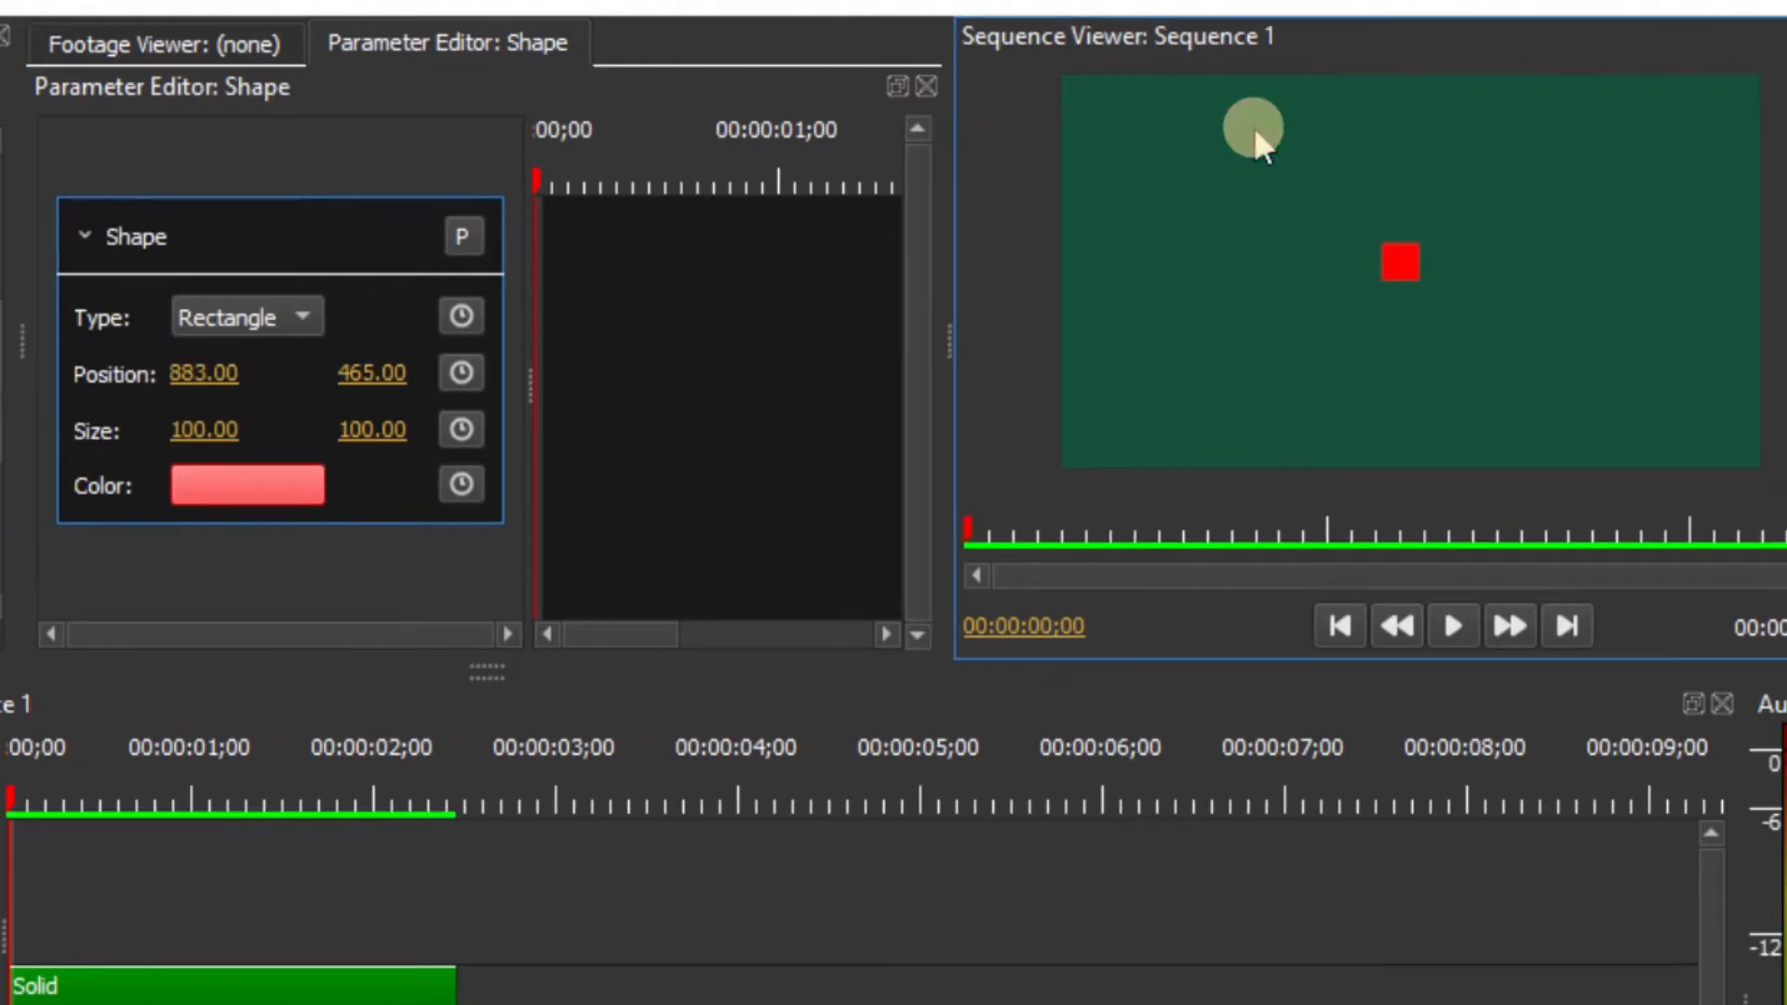
Turn on the safe margins in the sequence viewer.
{"action": "right_click", "coordinate": [1277, 152]}
{"action": "mouse_move", "coordinate": [1436, 575]}
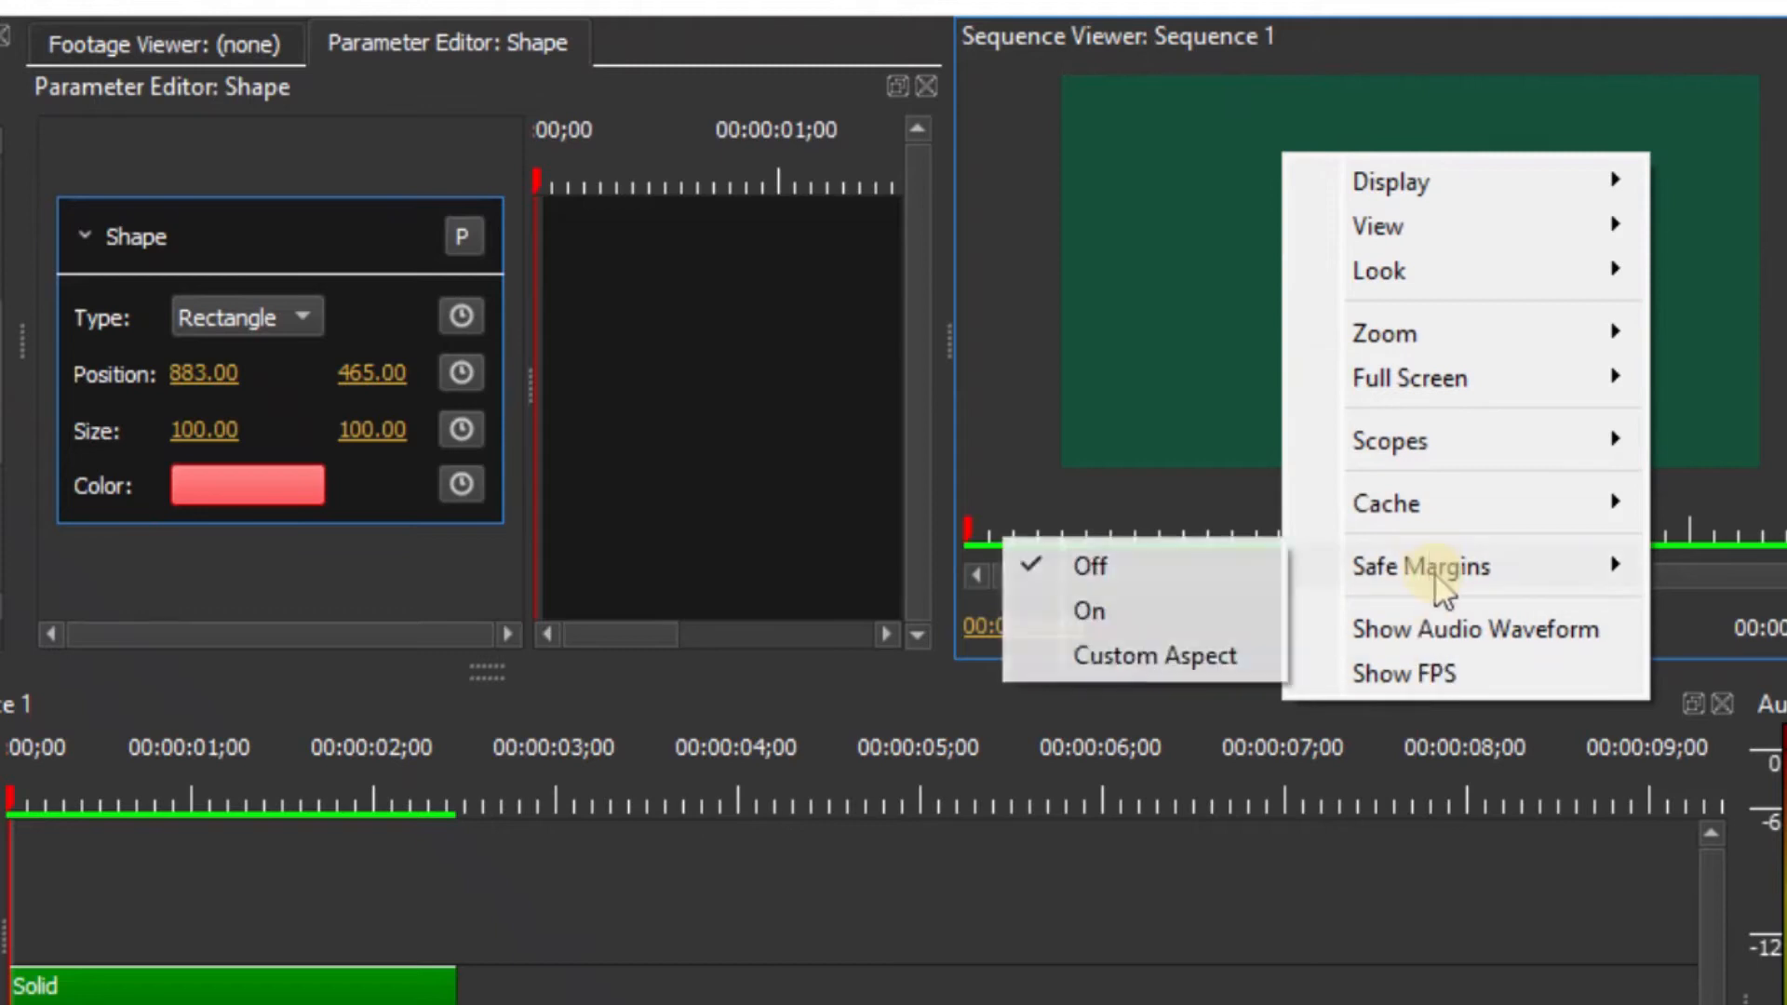
{"action": "left_click", "coordinate": [1122, 596]}
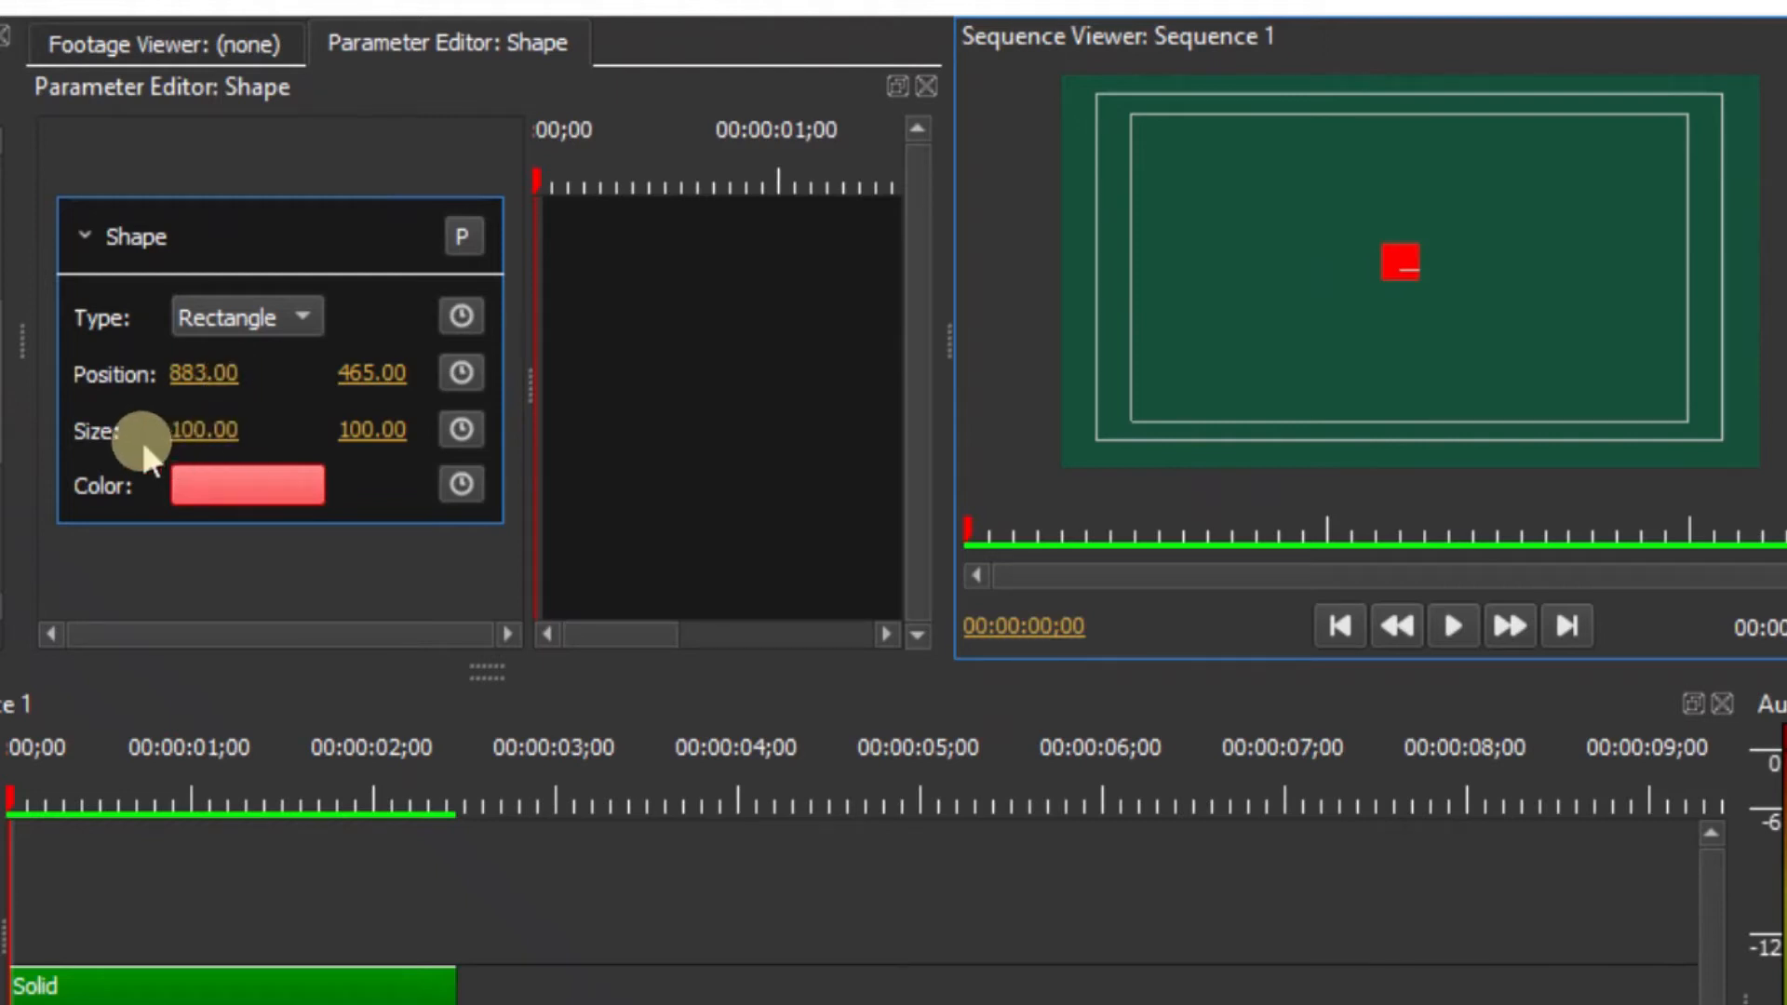
Set the Shape node's size to 500 by 500.
{"action": "left_click", "coordinate": [199, 430]}
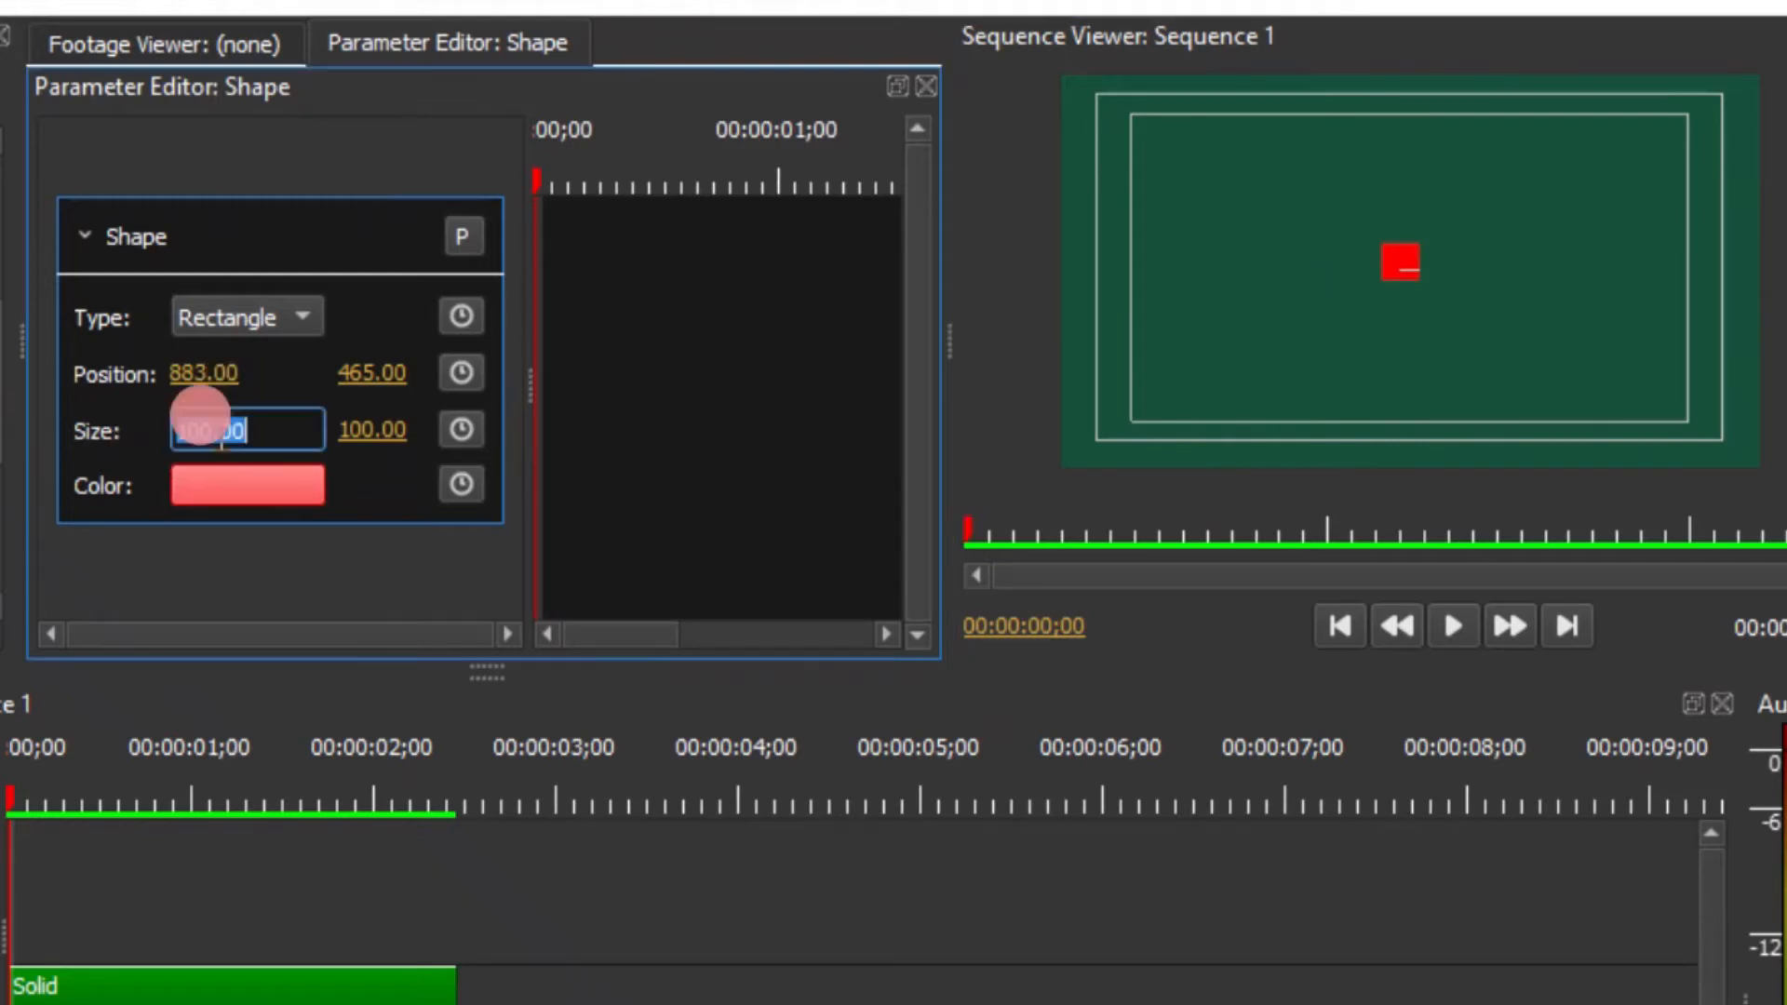
{"action": "type", "text": "500"}
{"action": "key", "text": "Return"}
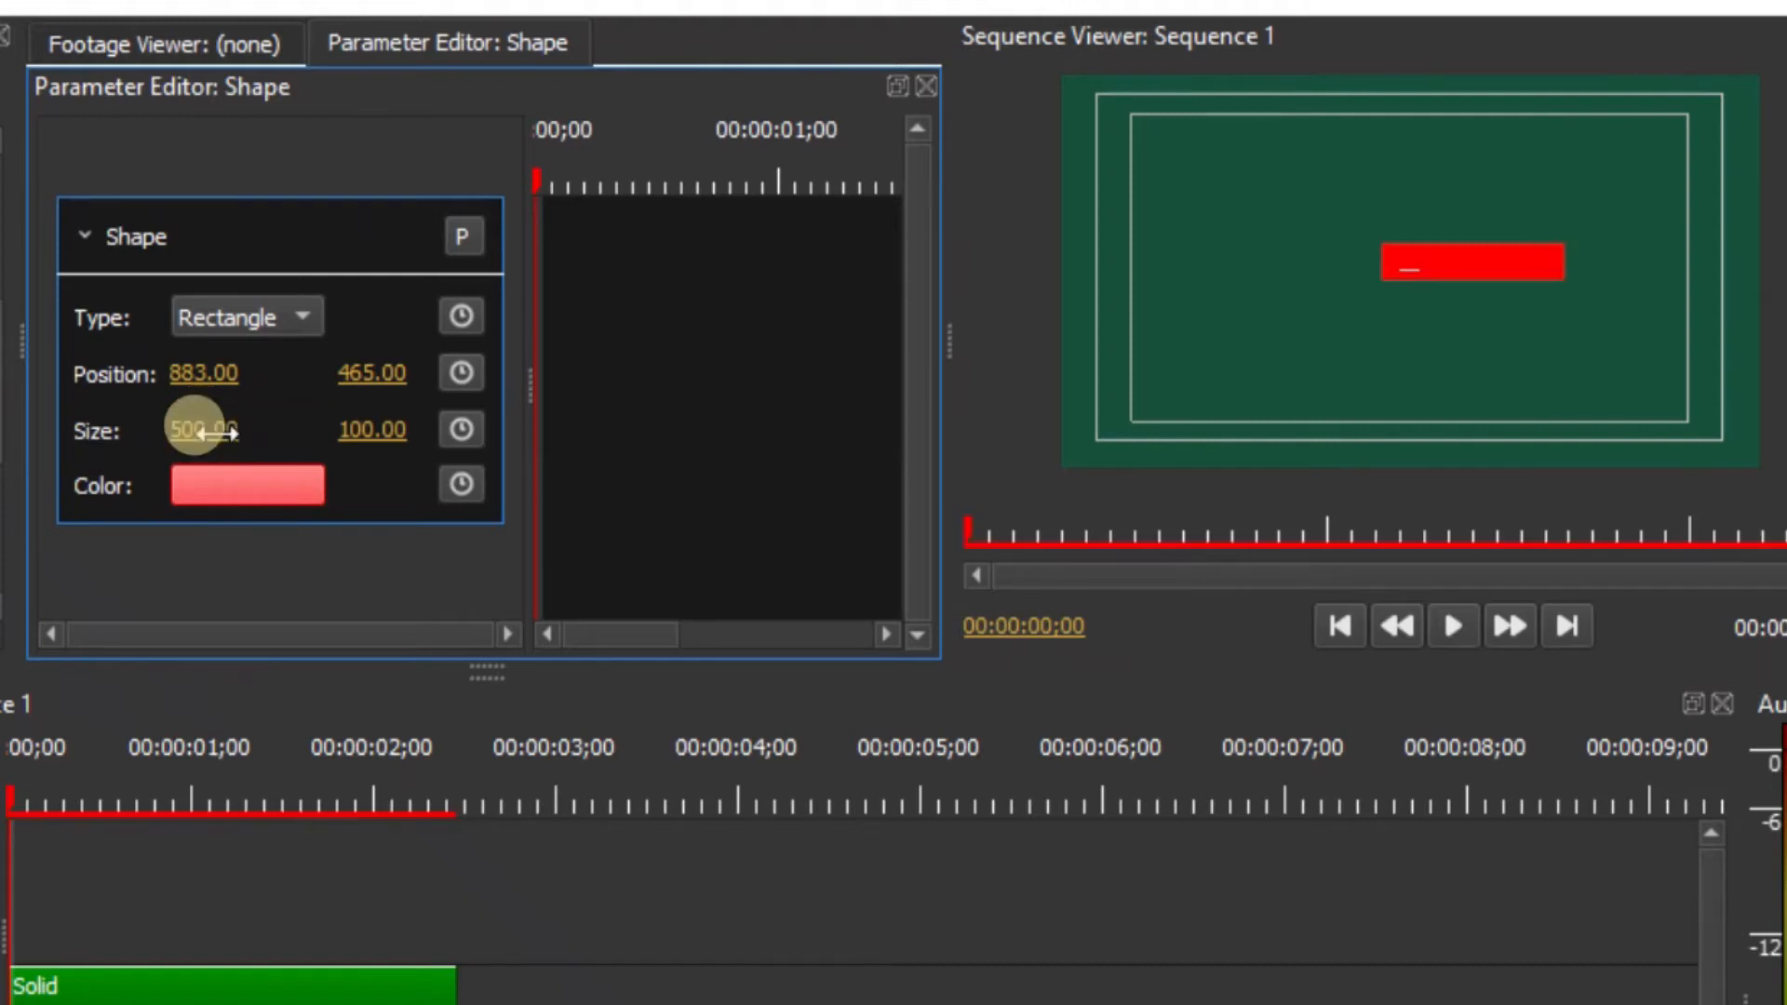
{"action": "left_click", "coordinate": [368, 431]}
{"action": "type", "text": "500"}
{"action": "key", "text": "Return"}
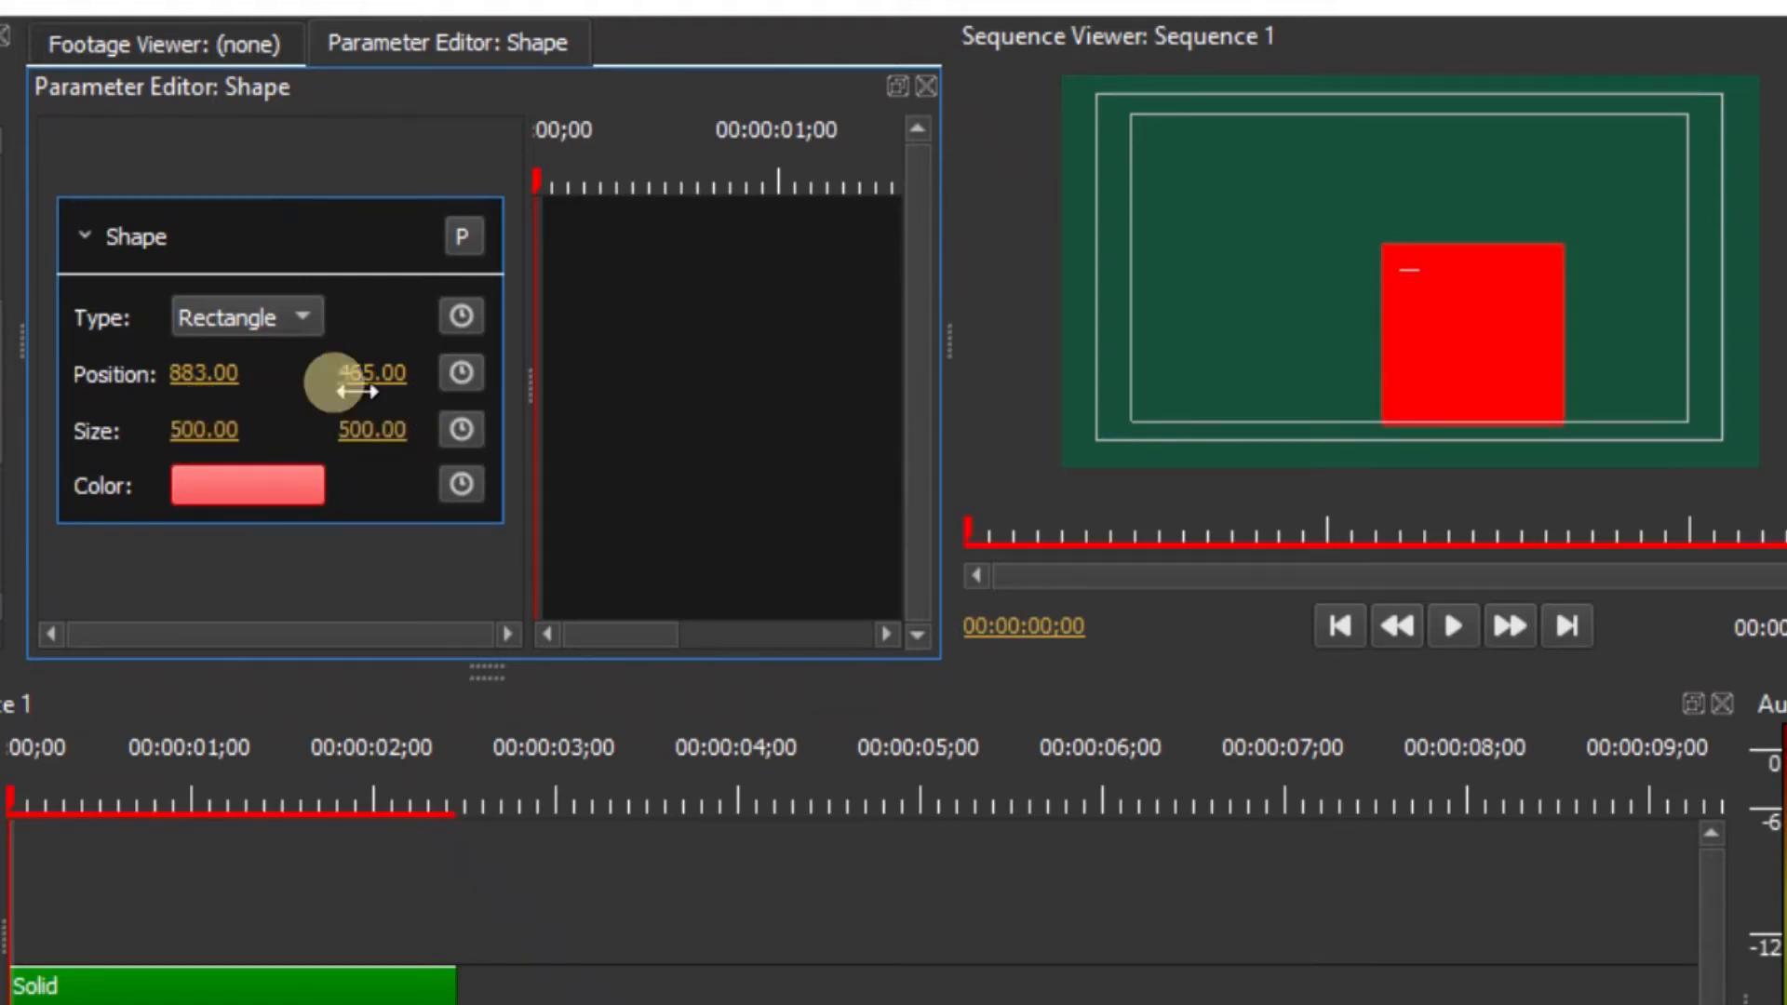
Move the shape to about 739, 286 to center it in the frame and change its type to Ellipse.
{"action": "left_click_drag", "start_coordinate": [203, 365], "coordinate": [11, 361]}
{"action": "left_click_drag", "start_coordinate": [328, 372], "coordinate": [37, 457]}
{"action": "left_click", "coordinate": [223, 317]}
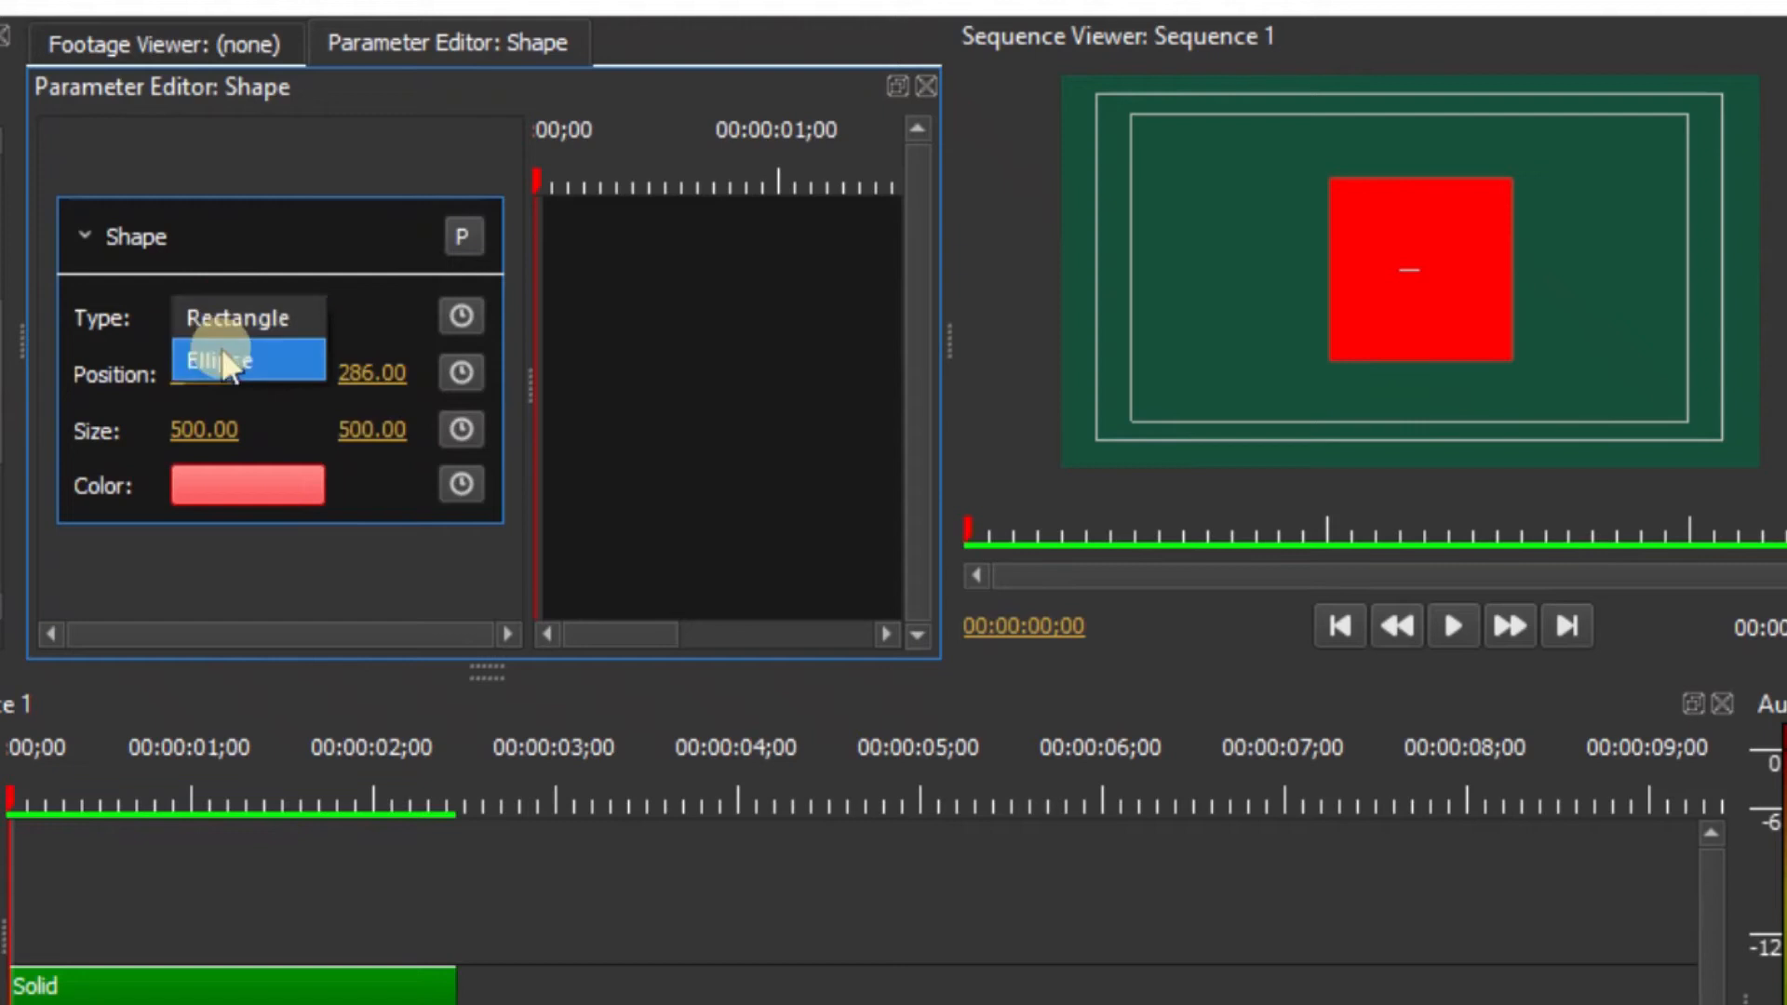
{"action": "left_click", "coordinate": [228, 351]}
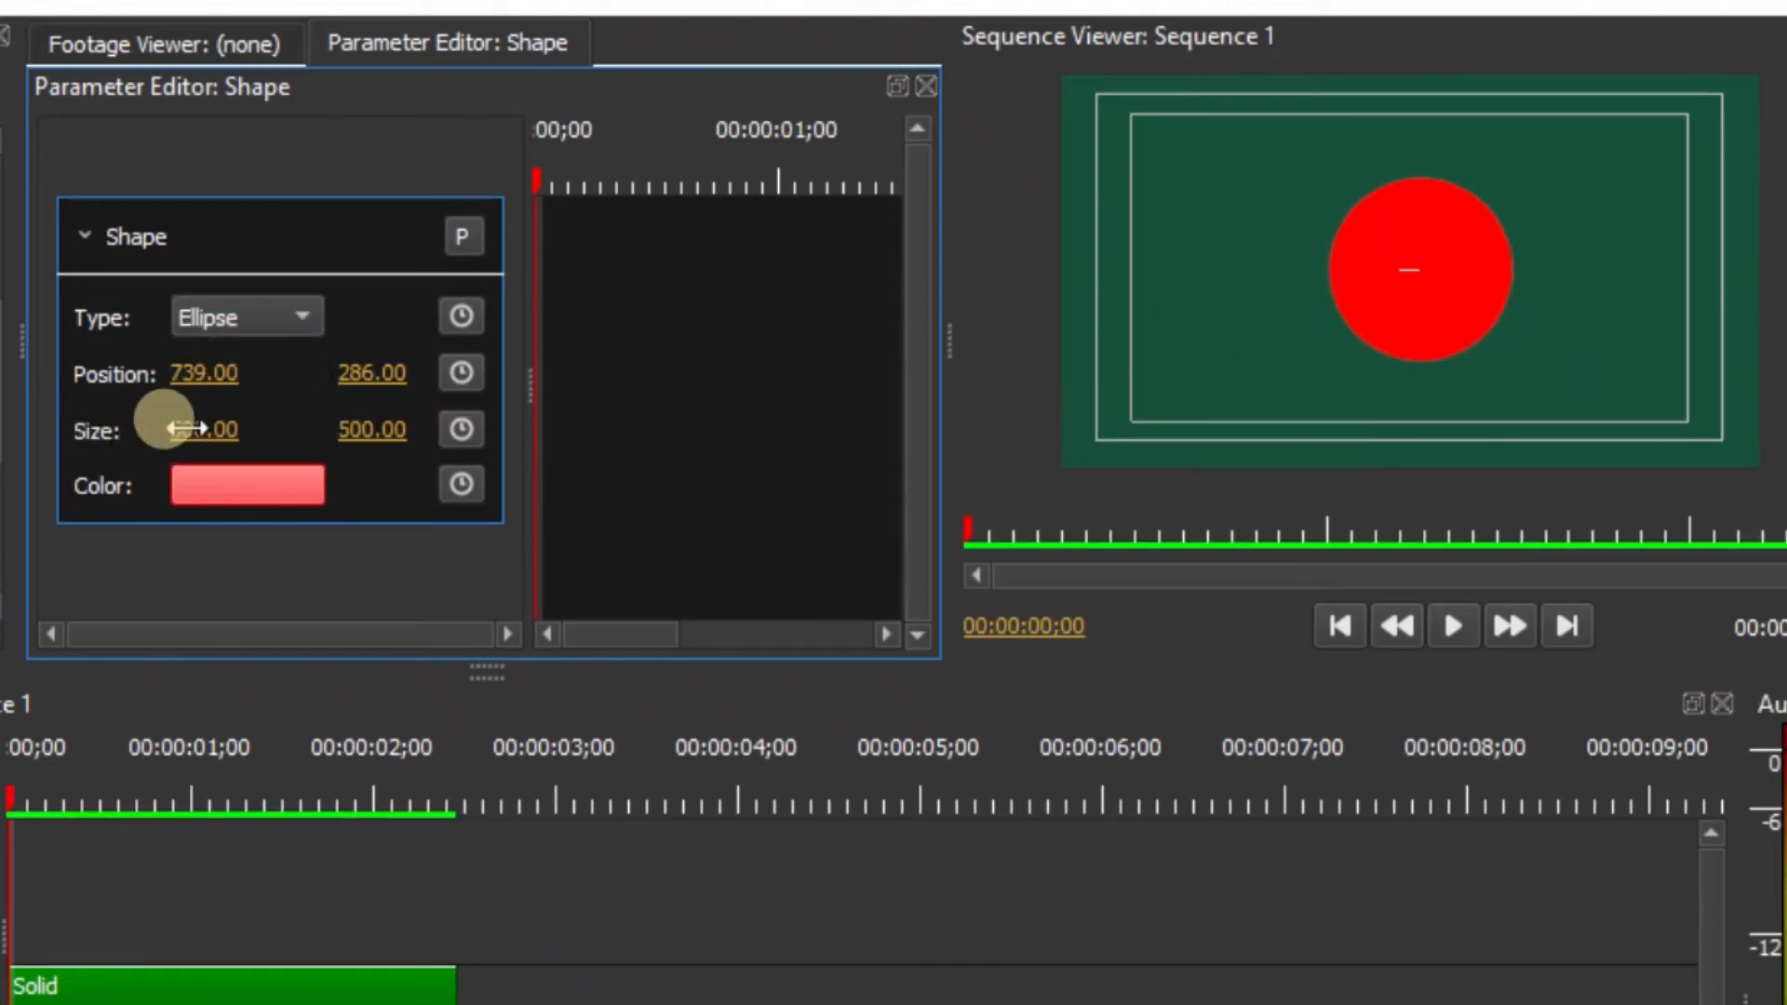
Try reducing the ellipse's height to about 484.5 and undo that change.
{"action": "left_click_drag", "start_coordinate": [369, 430], "coordinate": [3, 501]}
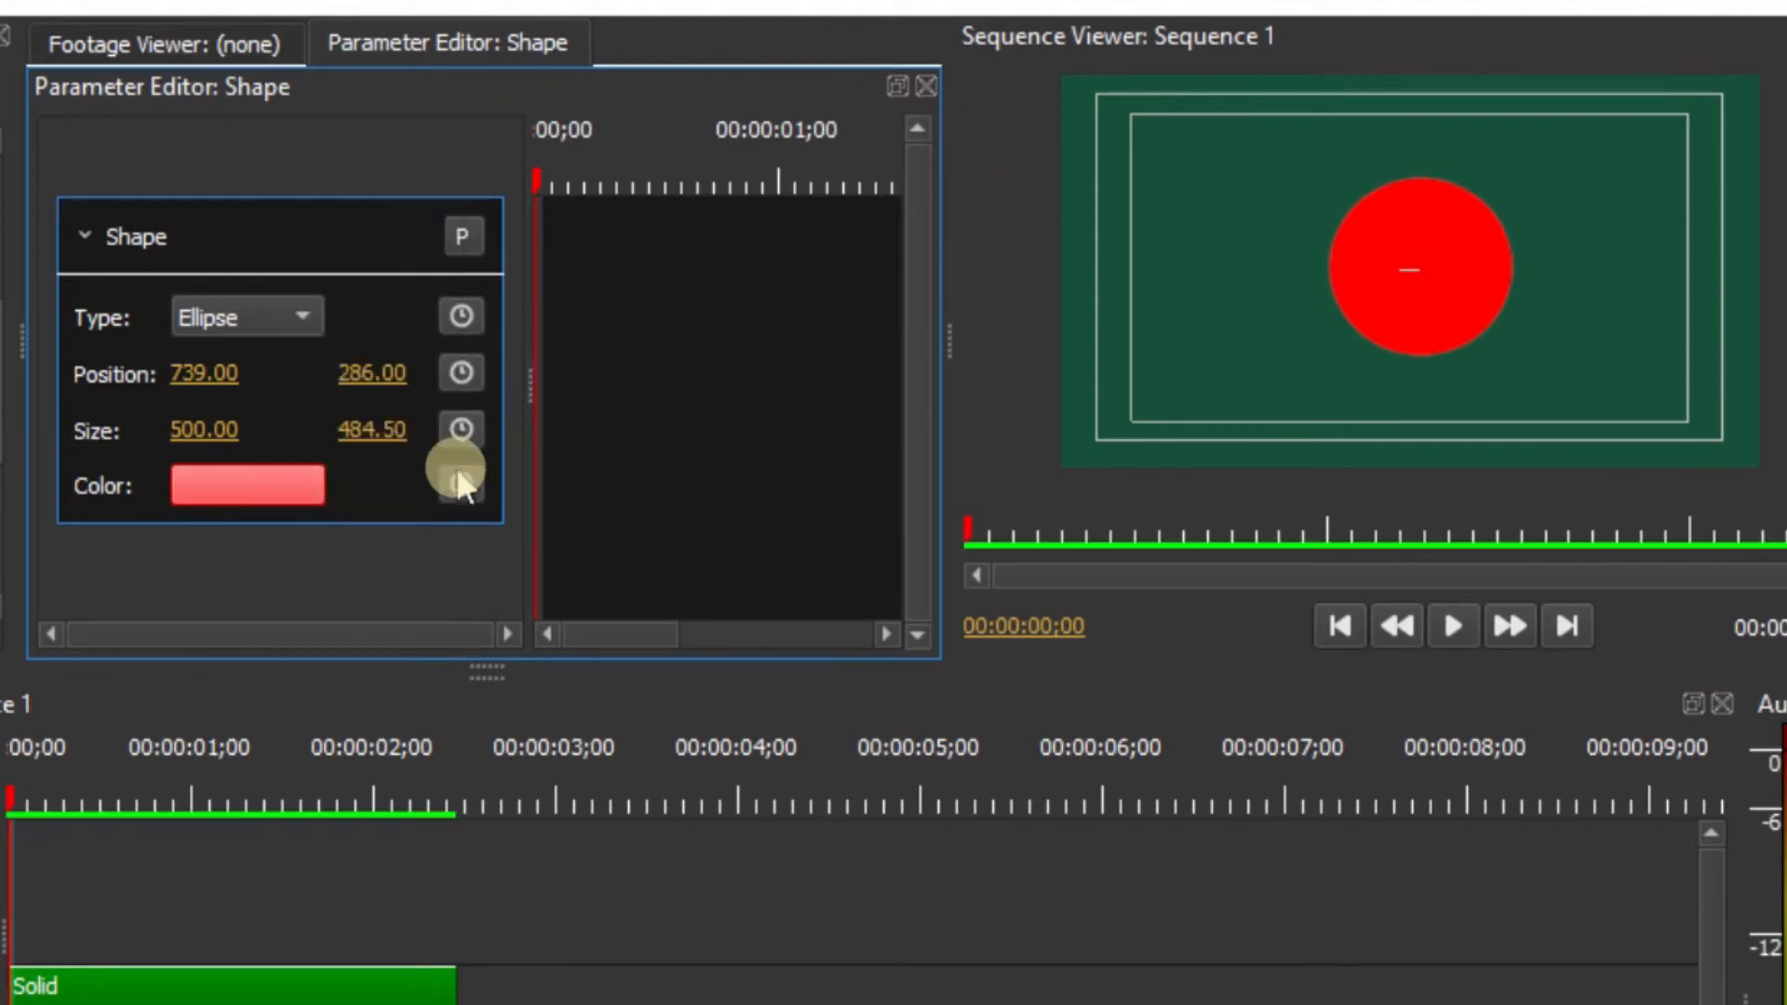
{"action": "key", "text": "ctrl+z"}
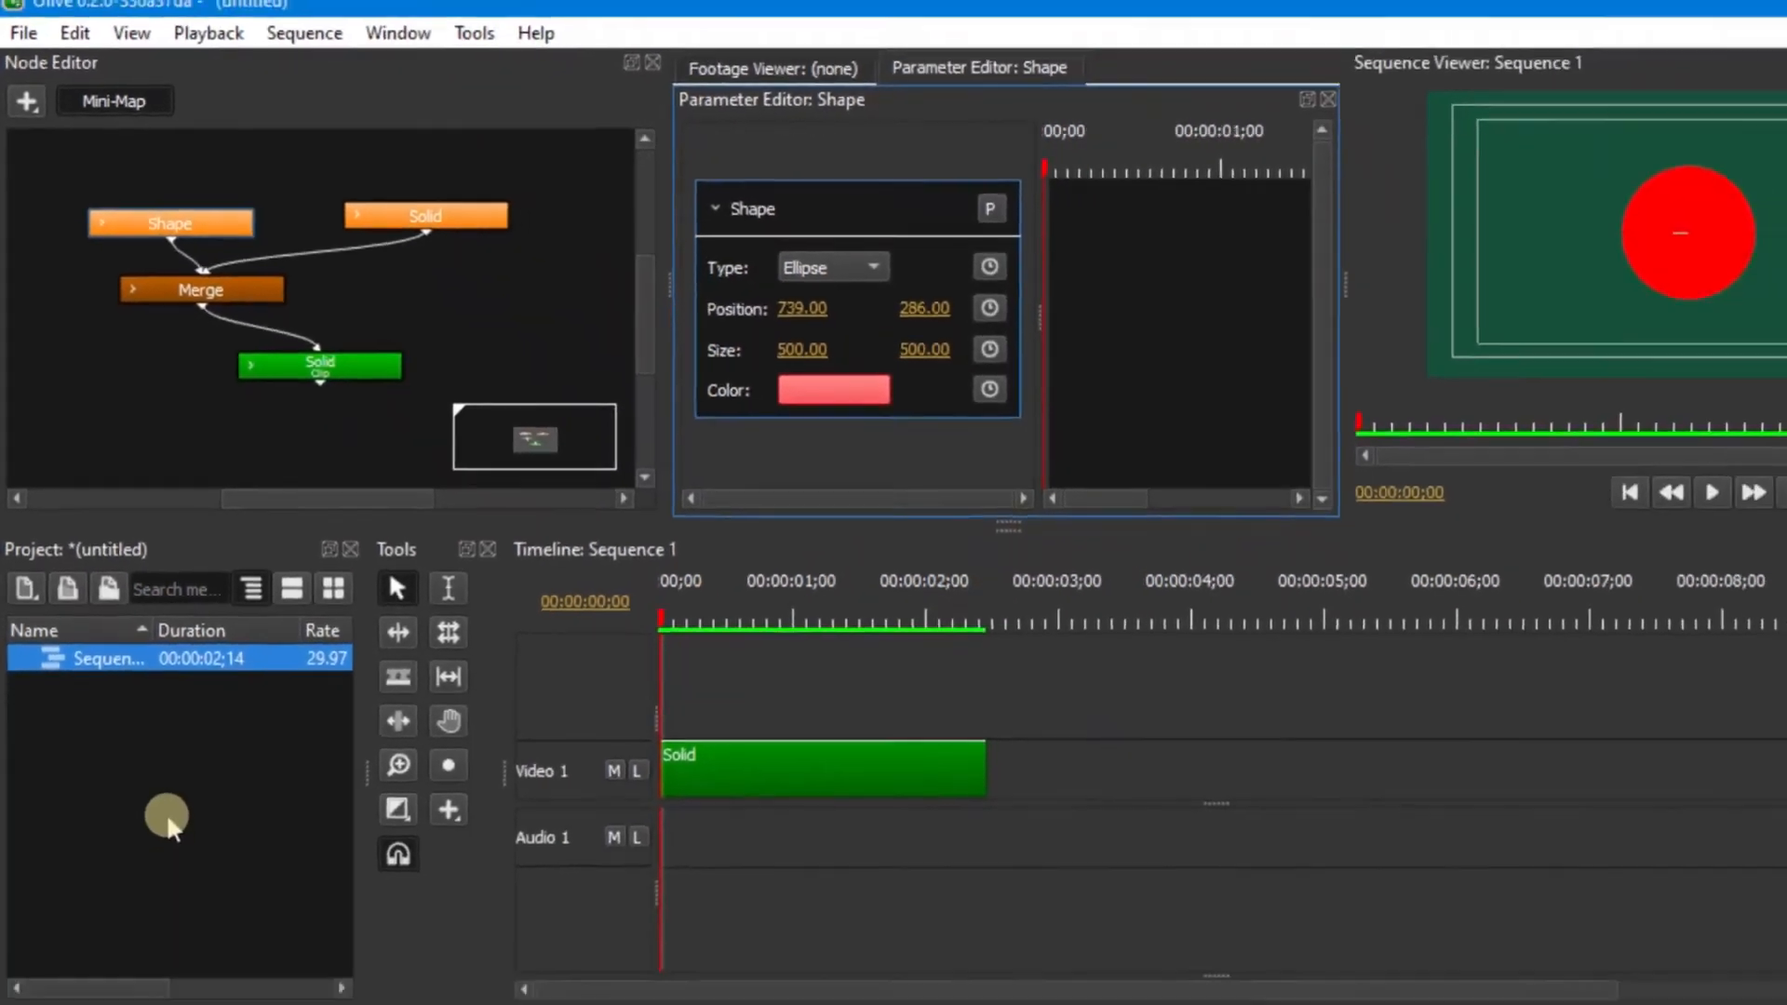
Create a new project alongside the current untitled one.
{"action": "left_click", "coordinate": [223, 1004]}
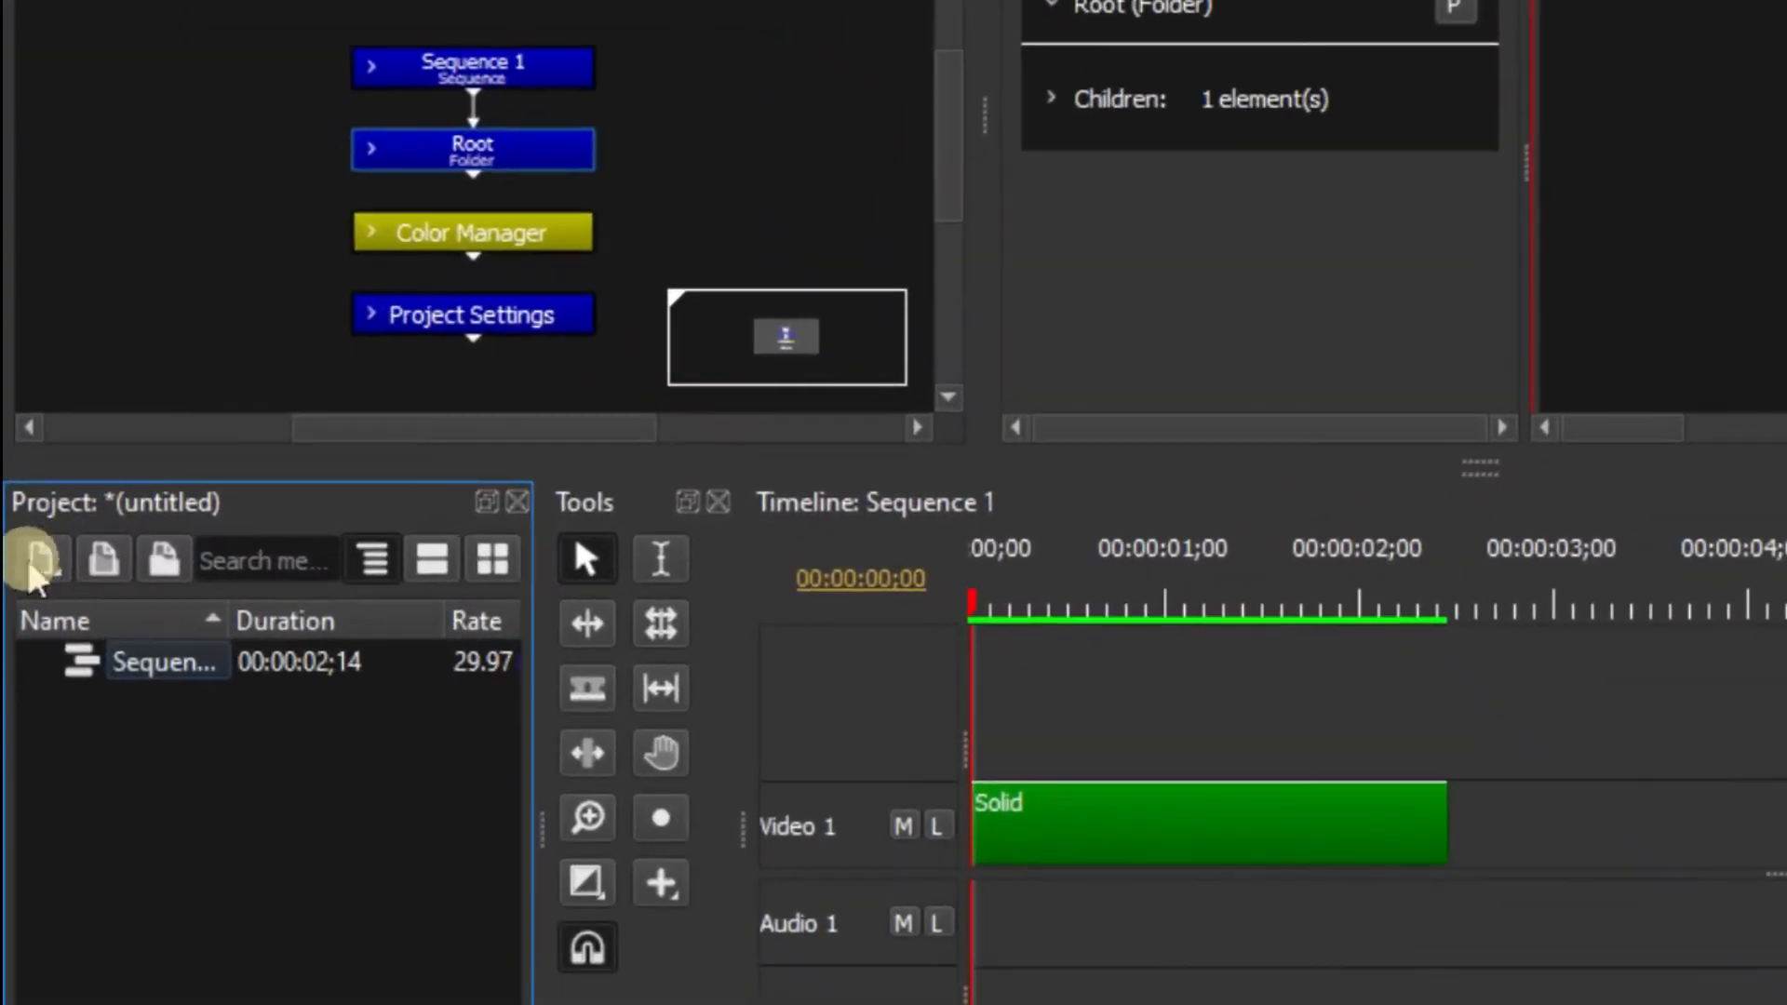
{"action": "left_click", "coordinate": [47, 562]}
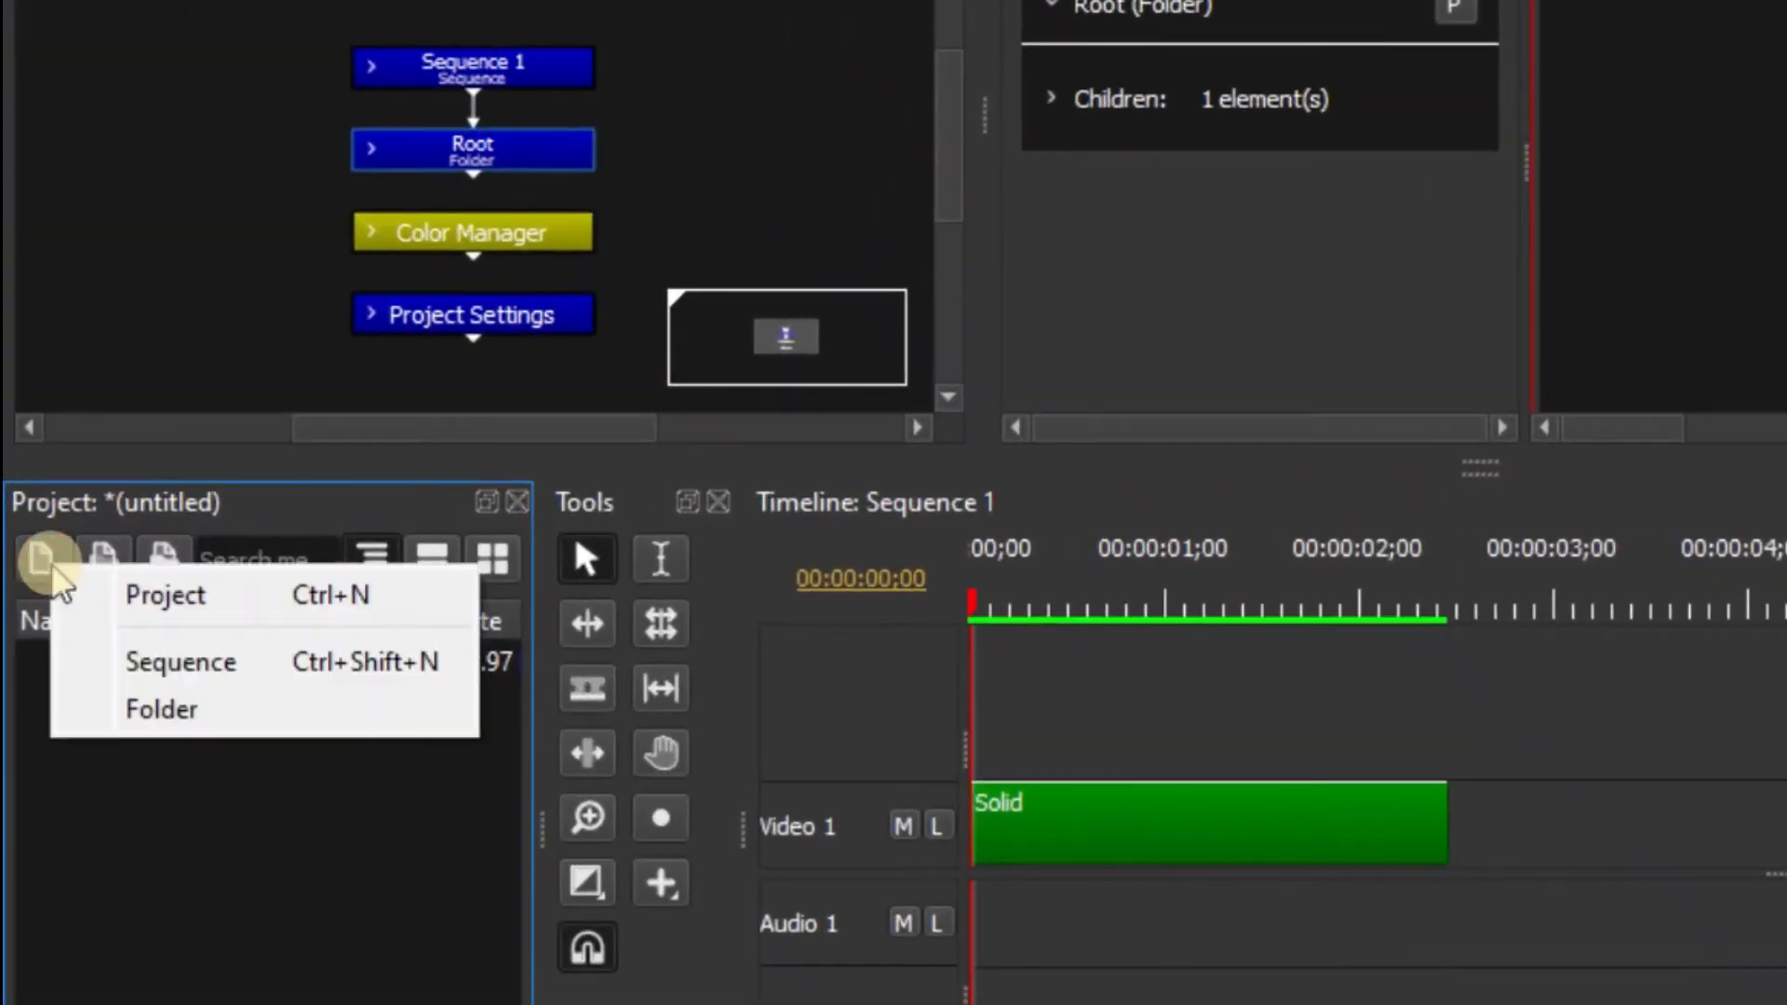
{"action": "left_click", "coordinate": [149, 594]}
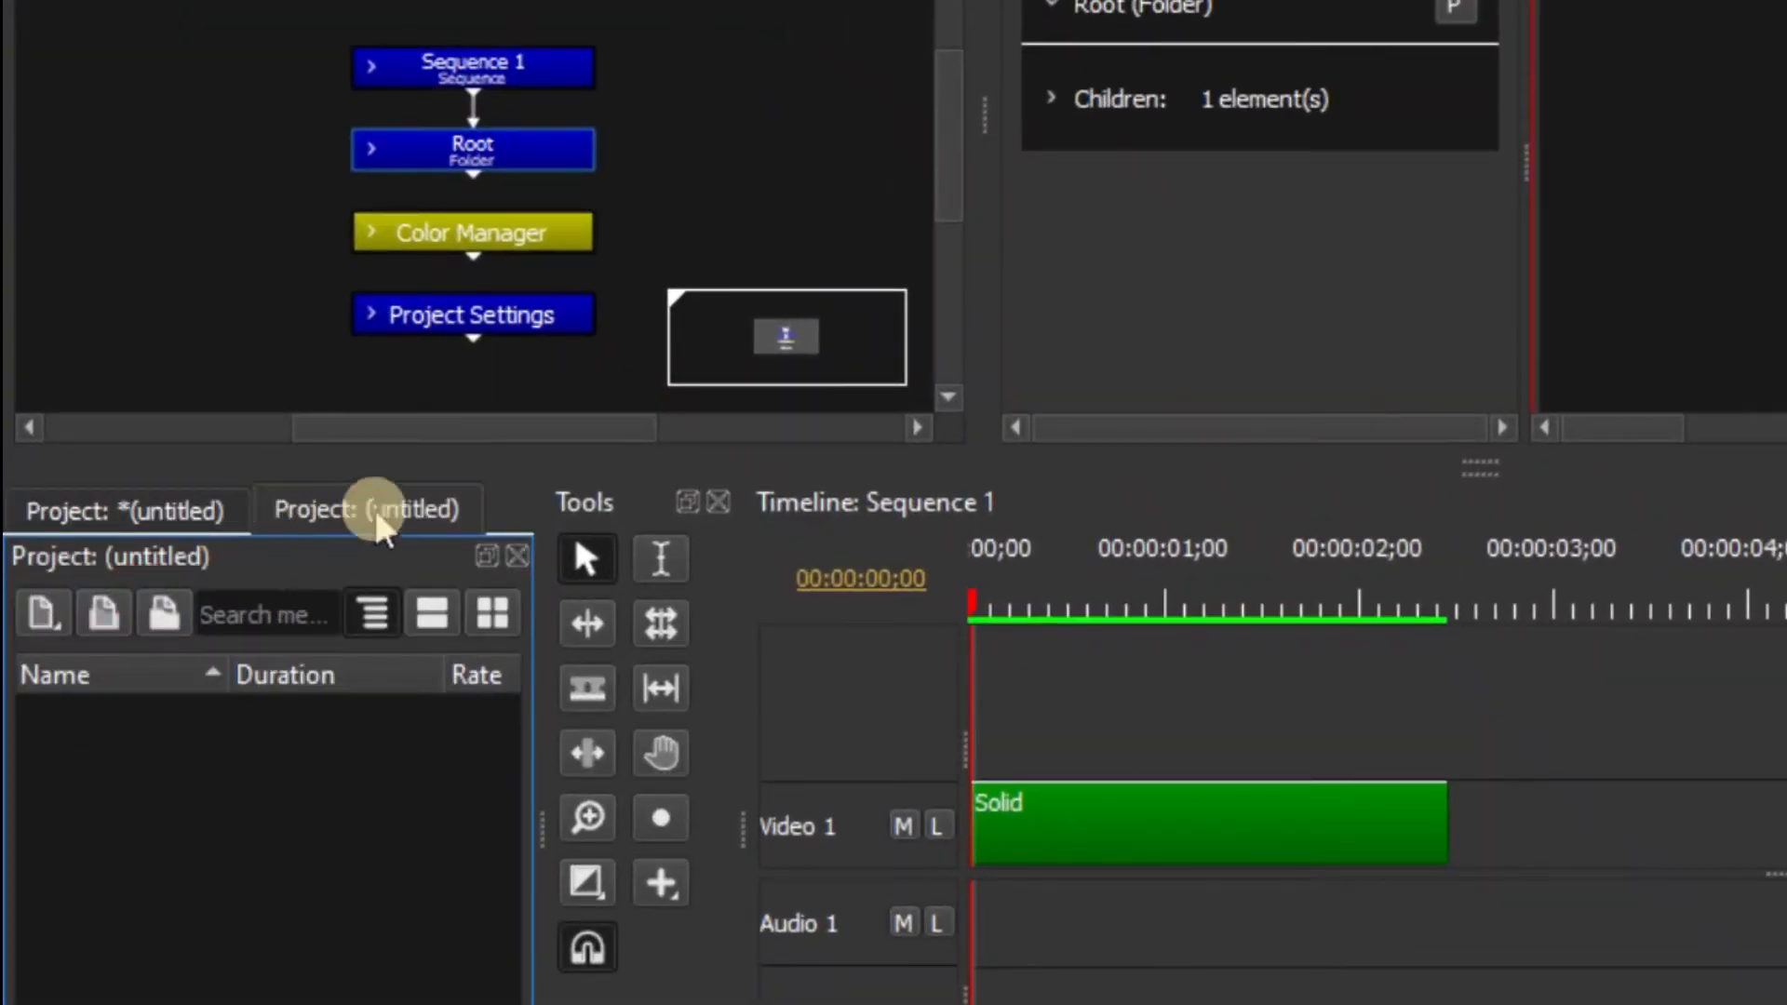
Add a new sequence named Sequence 1 to the new project, keeping the 1920 by 1080, 29.97 FPS settings.
{"action": "right_click", "coordinate": [207, 754]}
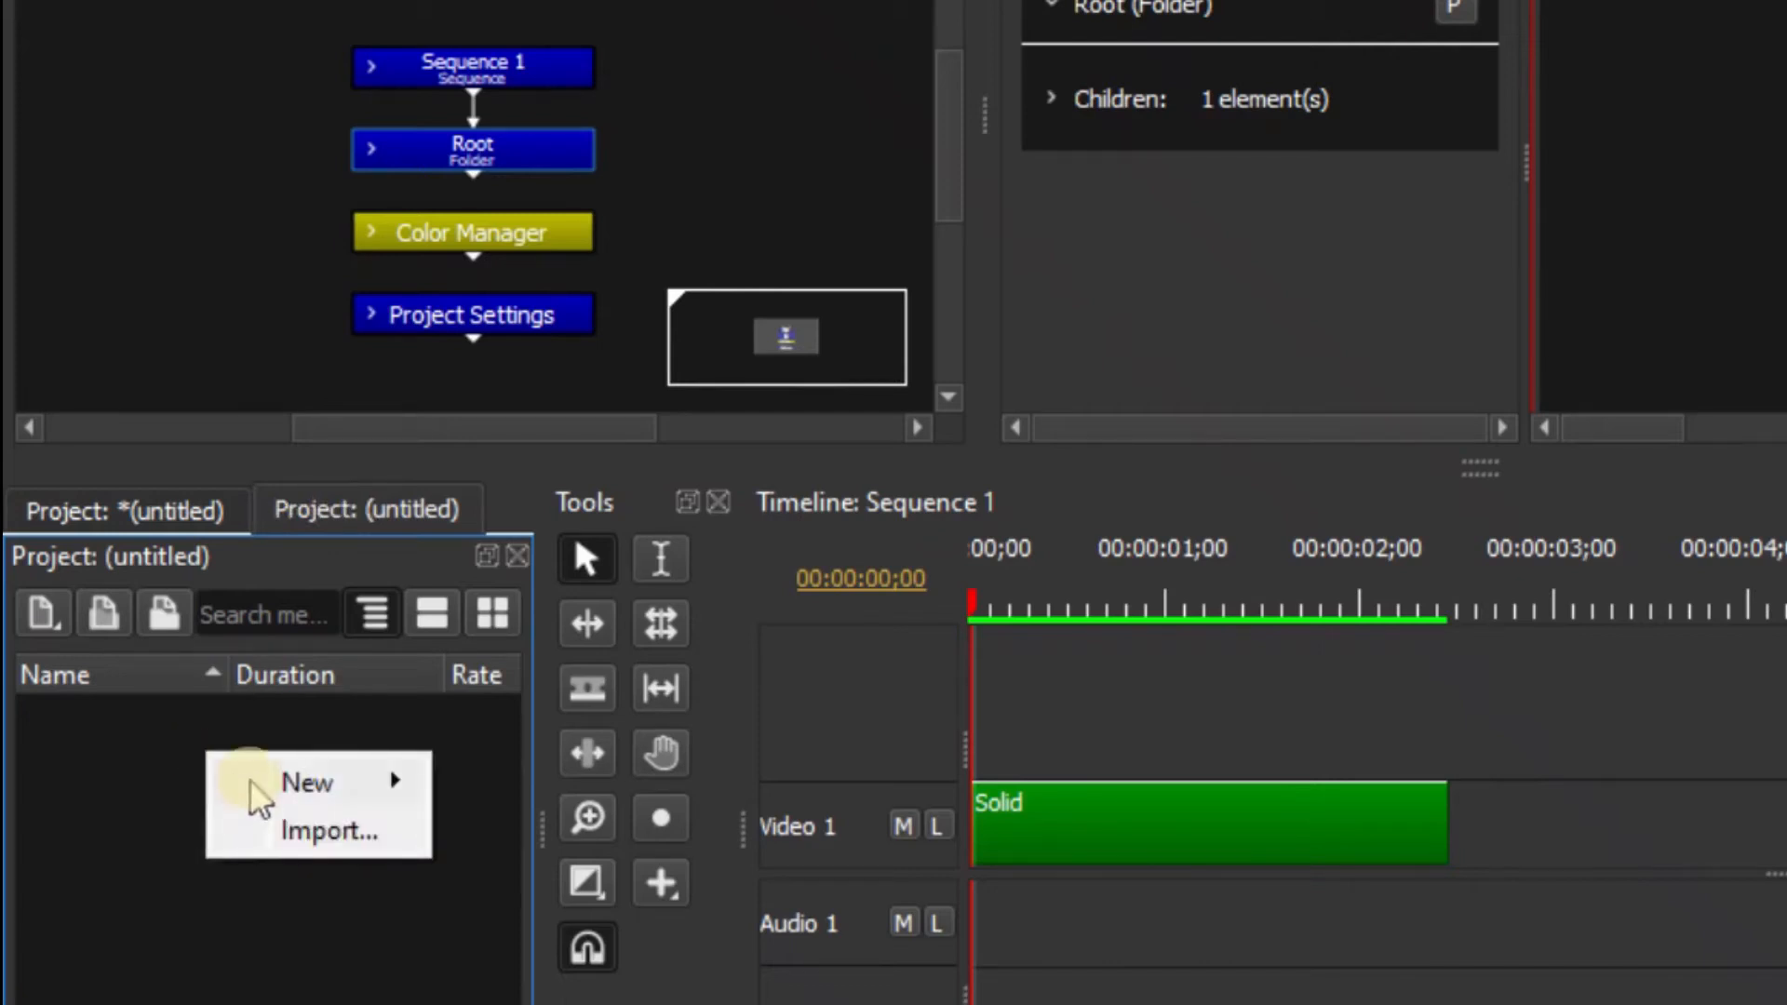
{"action": "mouse_move", "coordinate": [299, 786]}
{"action": "left_click", "coordinate": [535, 851]}
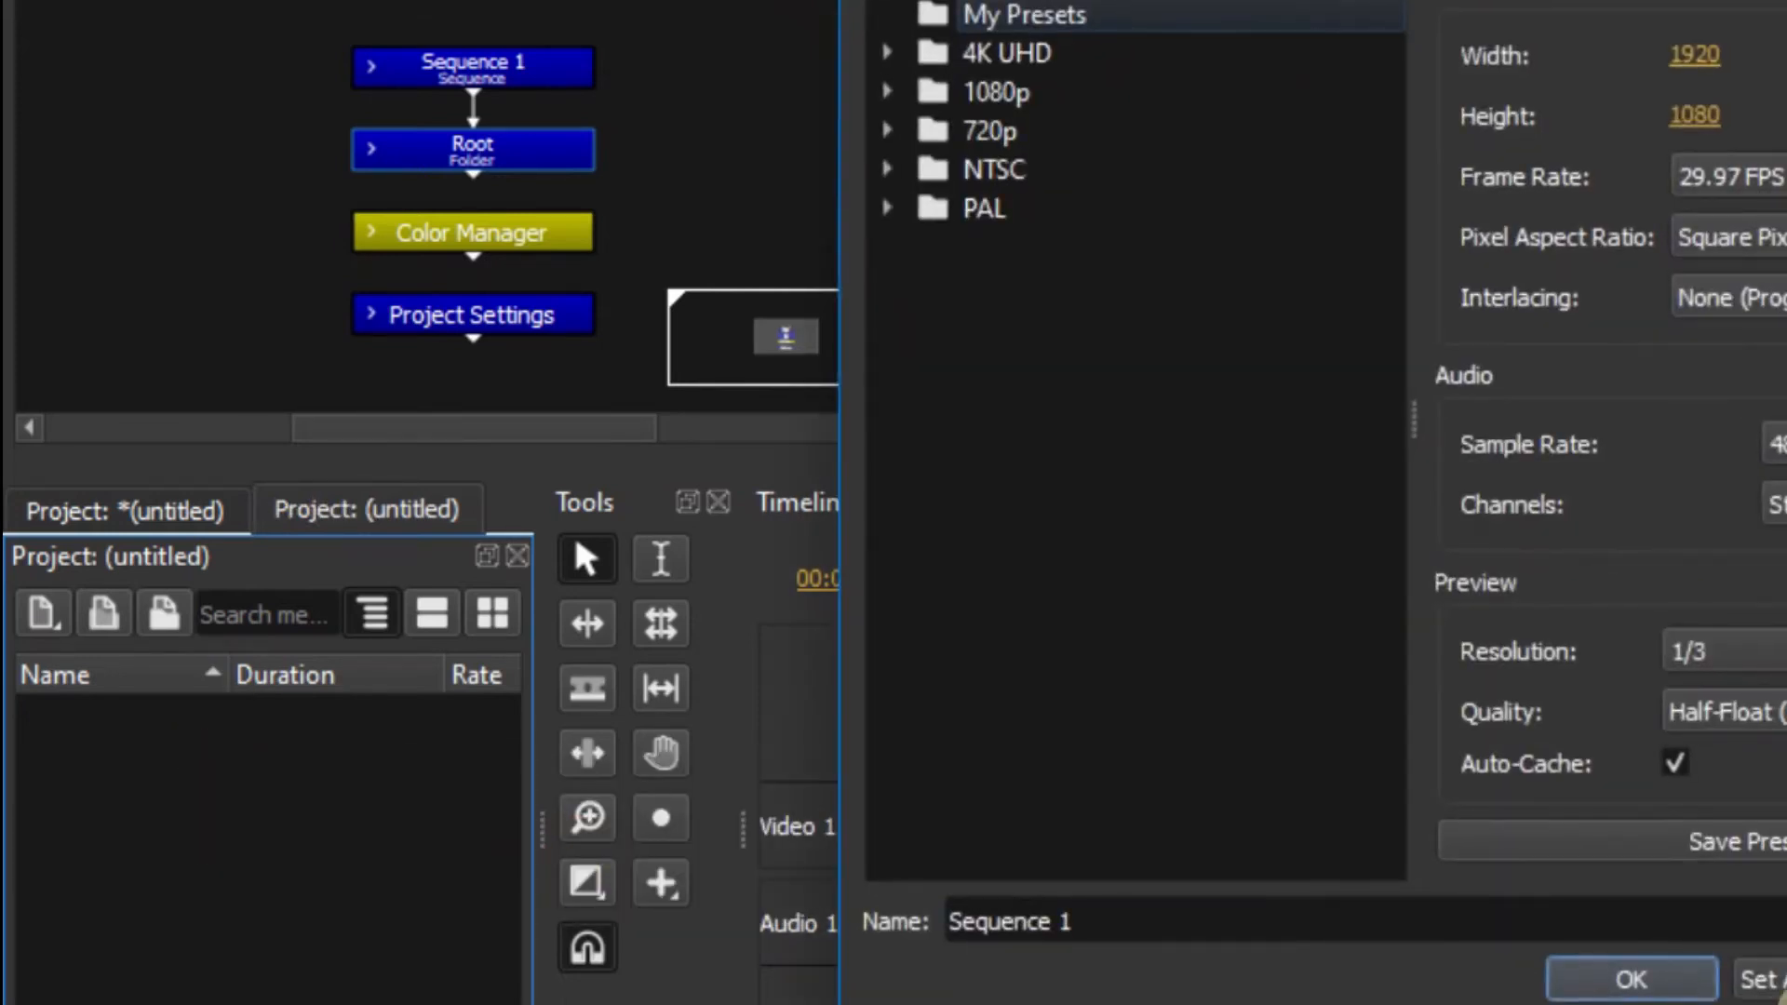
{"action": "left_click", "coordinate": [1625, 973]}
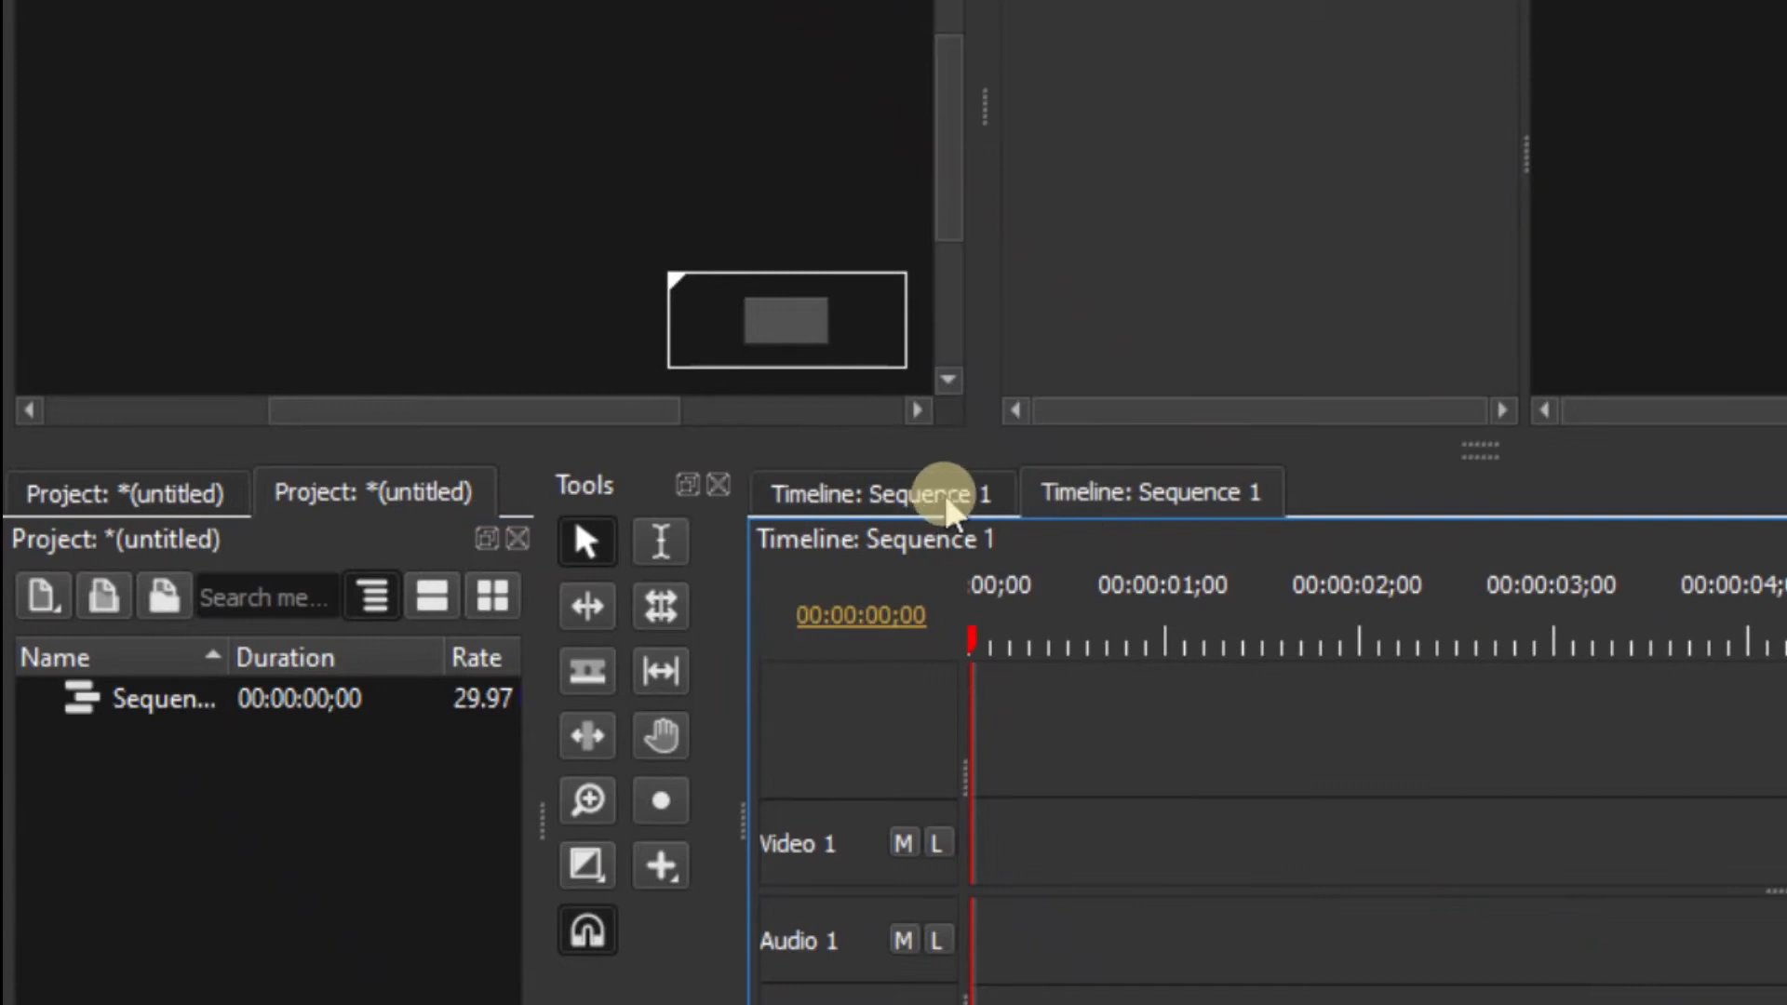
Look at the timelines of both projects, ending on the new project's Sequence 1 and its node graph.
{"action": "left_click", "coordinate": [913, 486]}
{"action": "left_click", "coordinate": [1152, 500]}
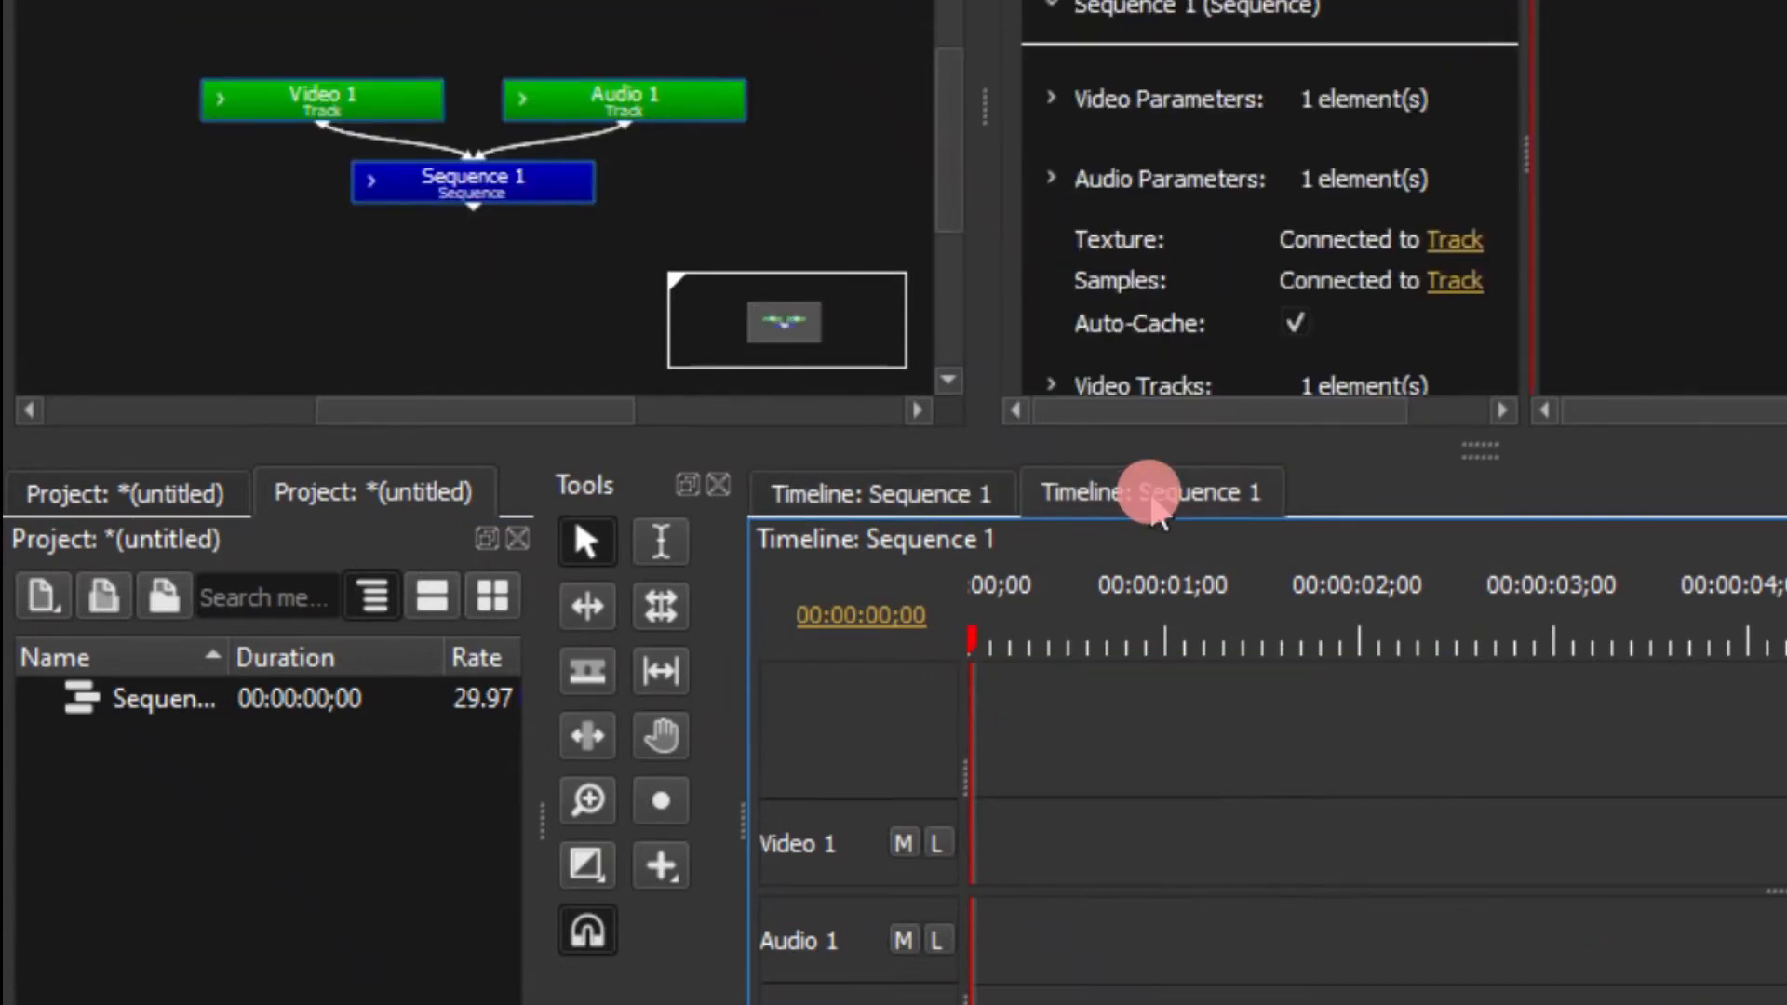
{"action": "left_click", "coordinate": [238, 774]}
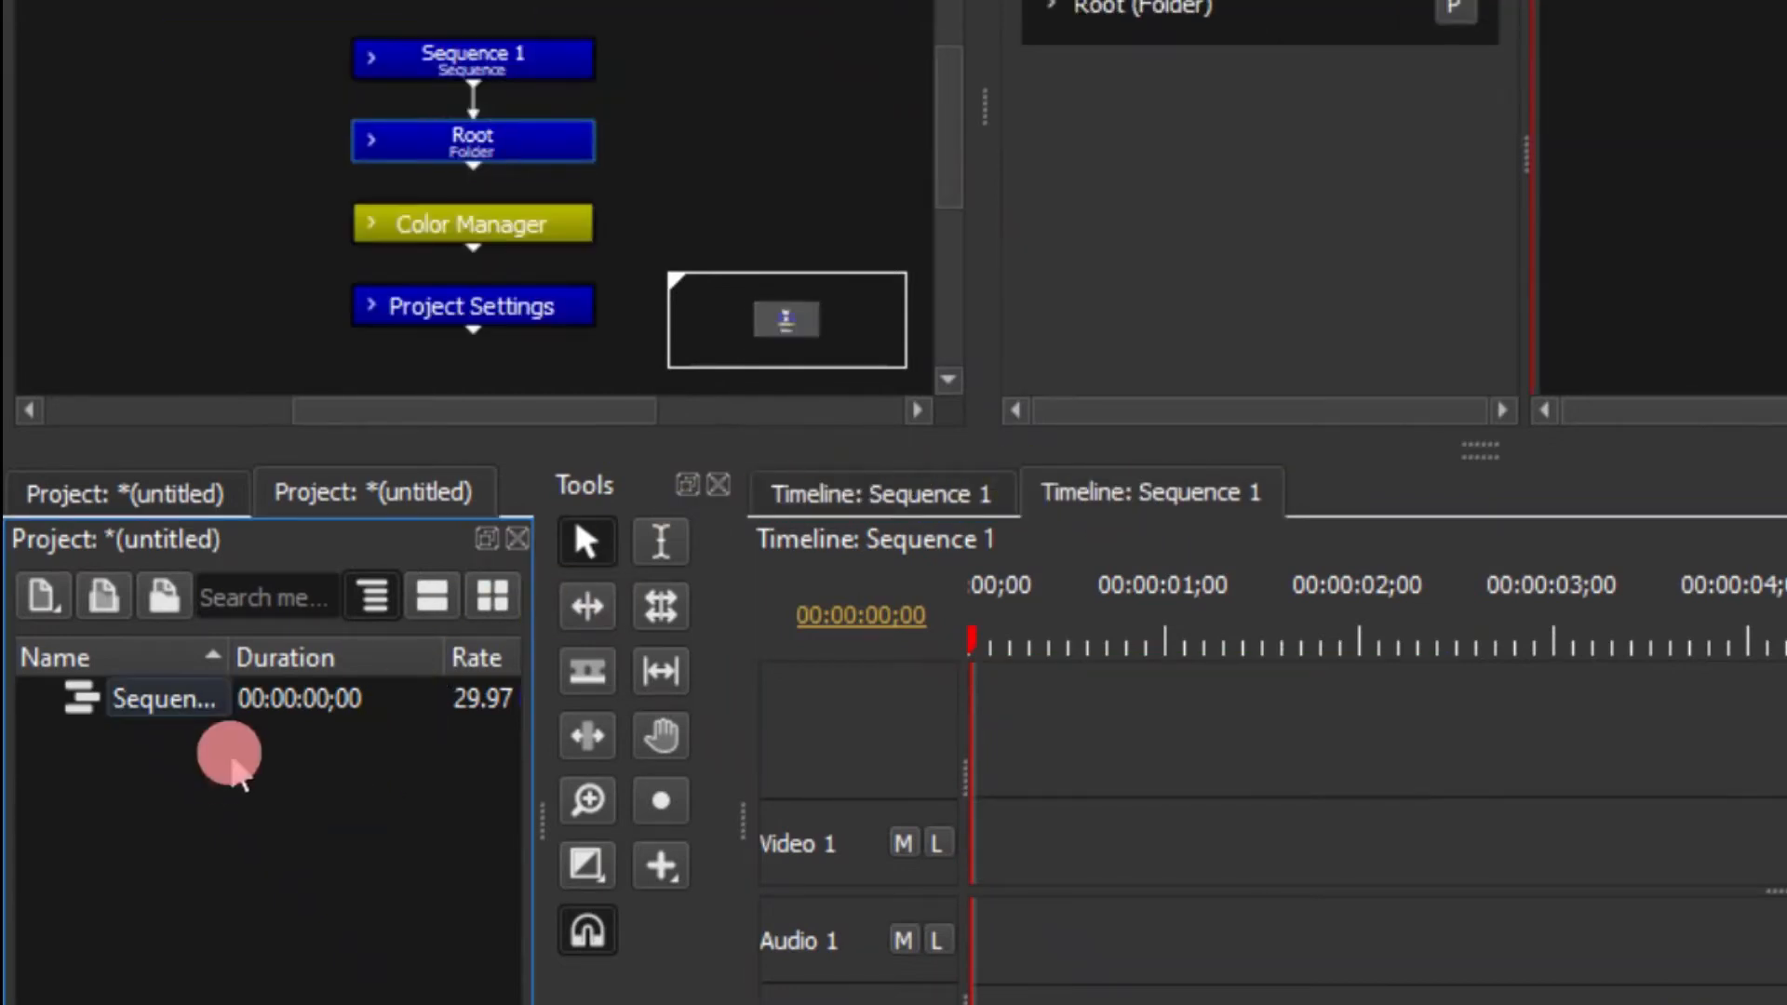
Import the mixkit-very-close-shot-of-the-leaves-of-a-tree-wet-18310.mp4 video into the new project.
{"action": "left_click", "coordinate": [223, 704]}
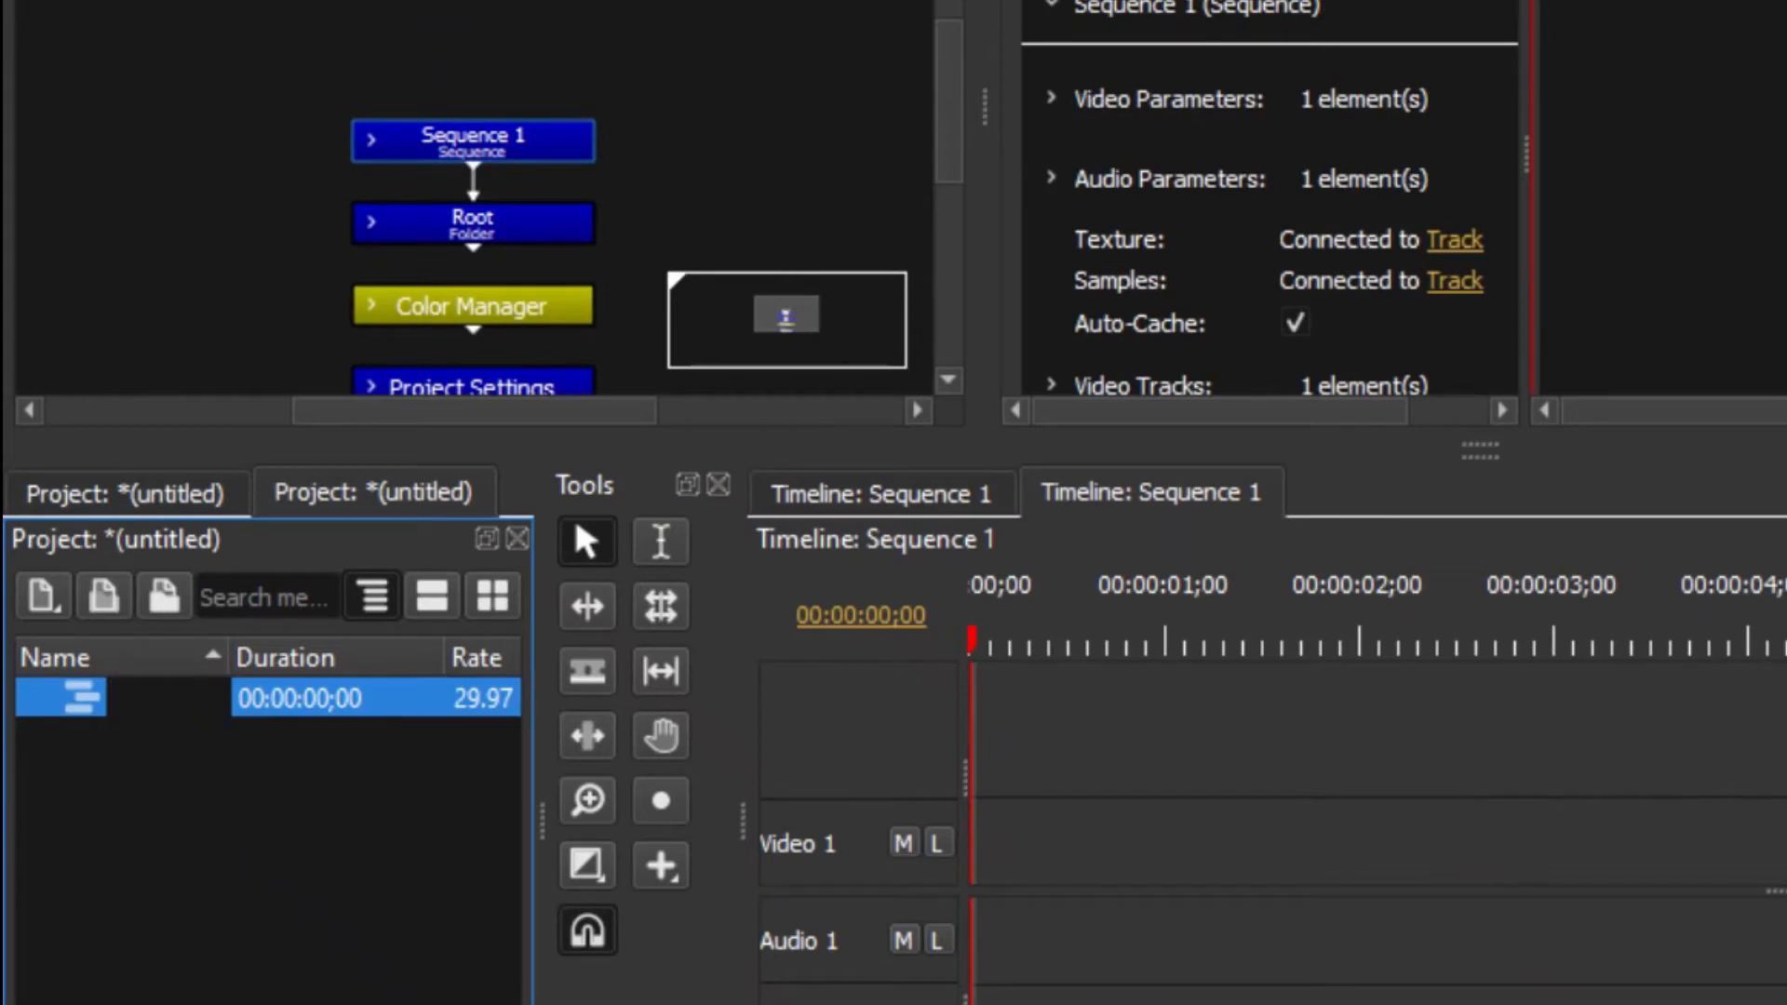
{"action": "mouse_move", "coordinate": [769, 1004]}
{"action": "left_click", "coordinate": [577, 1002]}
{"action": "left_click", "coordinate": [184, 816]}
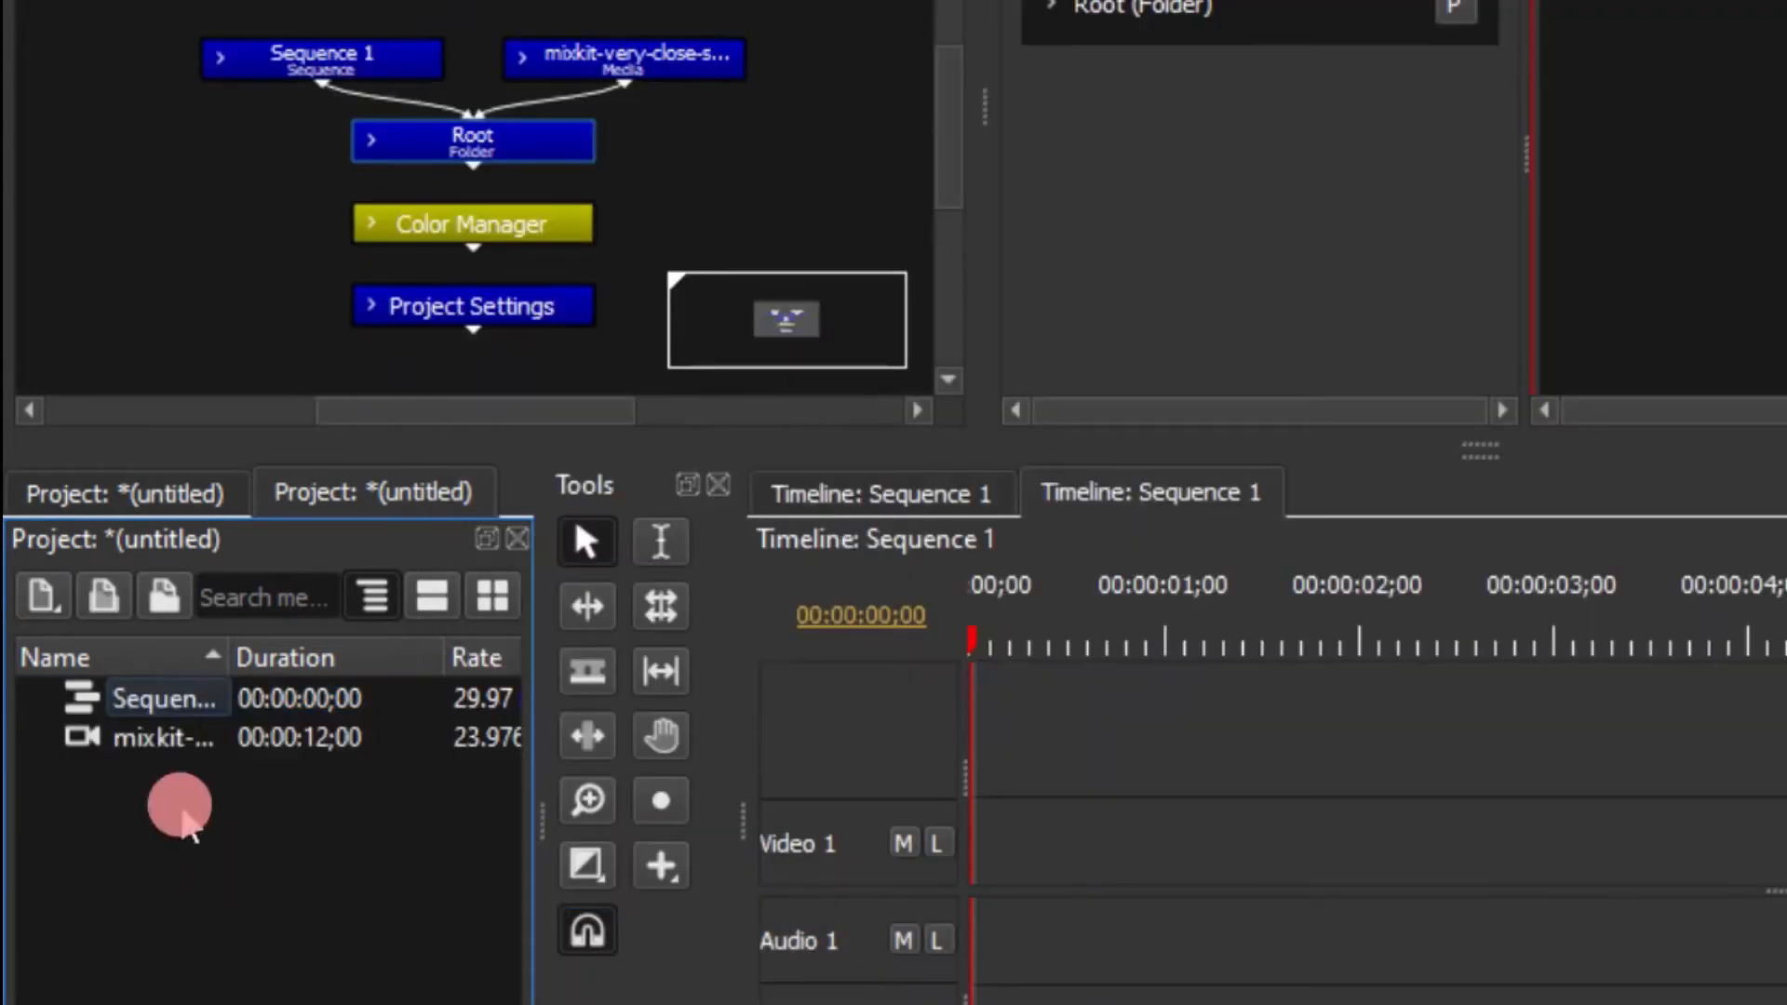
Place the imported leaves video at the start of the Video 1 track in the new project's sequence.
{"action": "left_click", "coordinate": [149, 737]}
{"action": "left_click_drag", "start_coordinate": [487, 263], "coordinate": [574, 158]}
{"action": "left_click_drag", "start_coordinate": [172, 737], "coordinate": [1108, 846]}
{"action": "left_click", "coordinate": [1109, 846]}
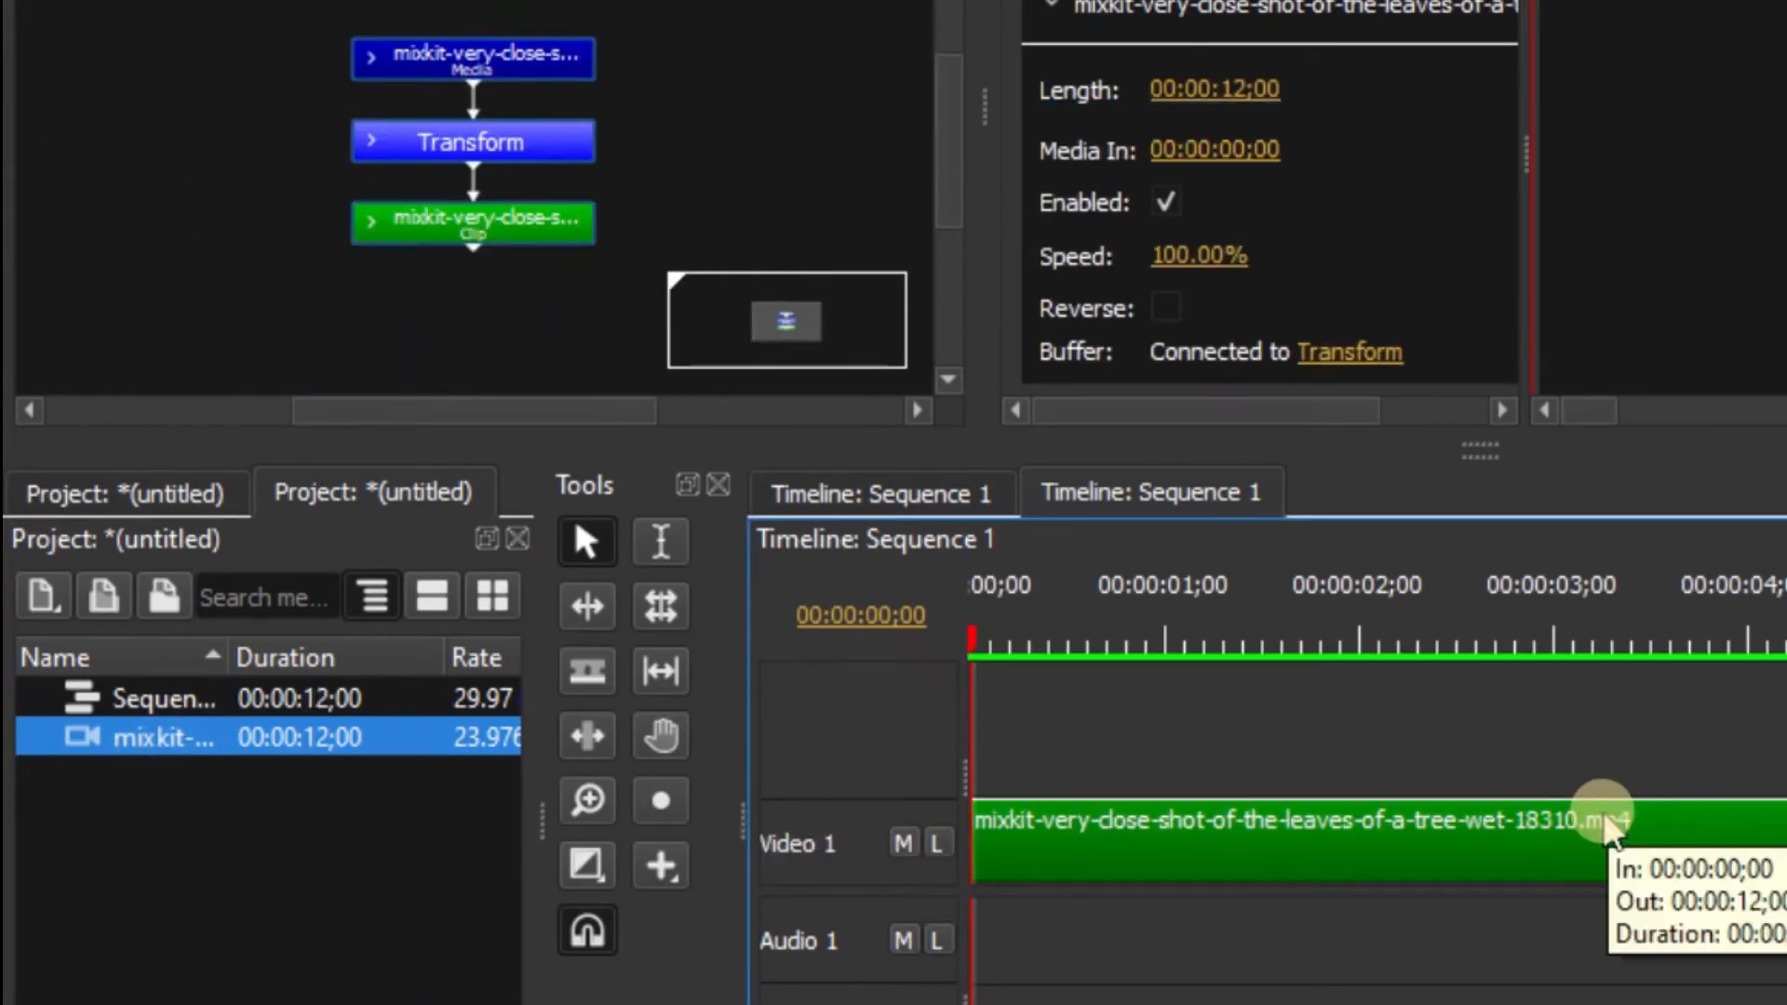
Split the leaves clip at about 00:00:03;12 and delete the part after the cut.
{"action": "key", "text": "c"}
{"action": "left_click", "coordinate": [1631, 819]}
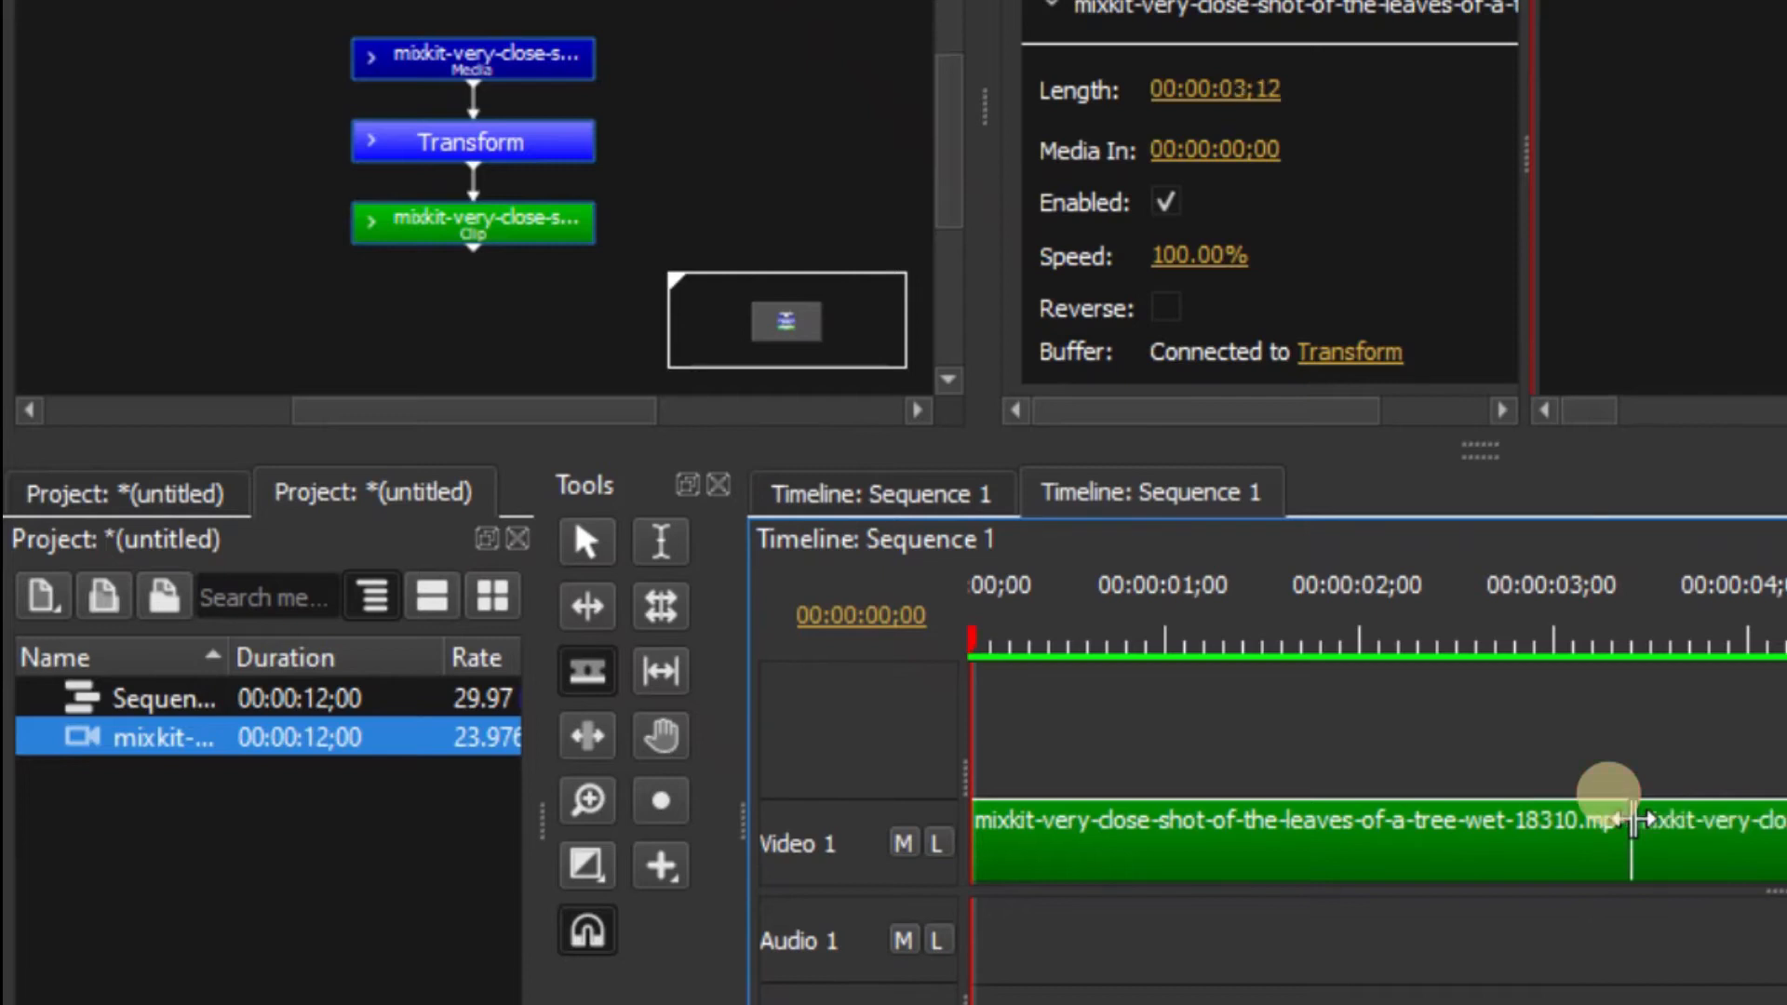
{"action": "key", "text": "v"}
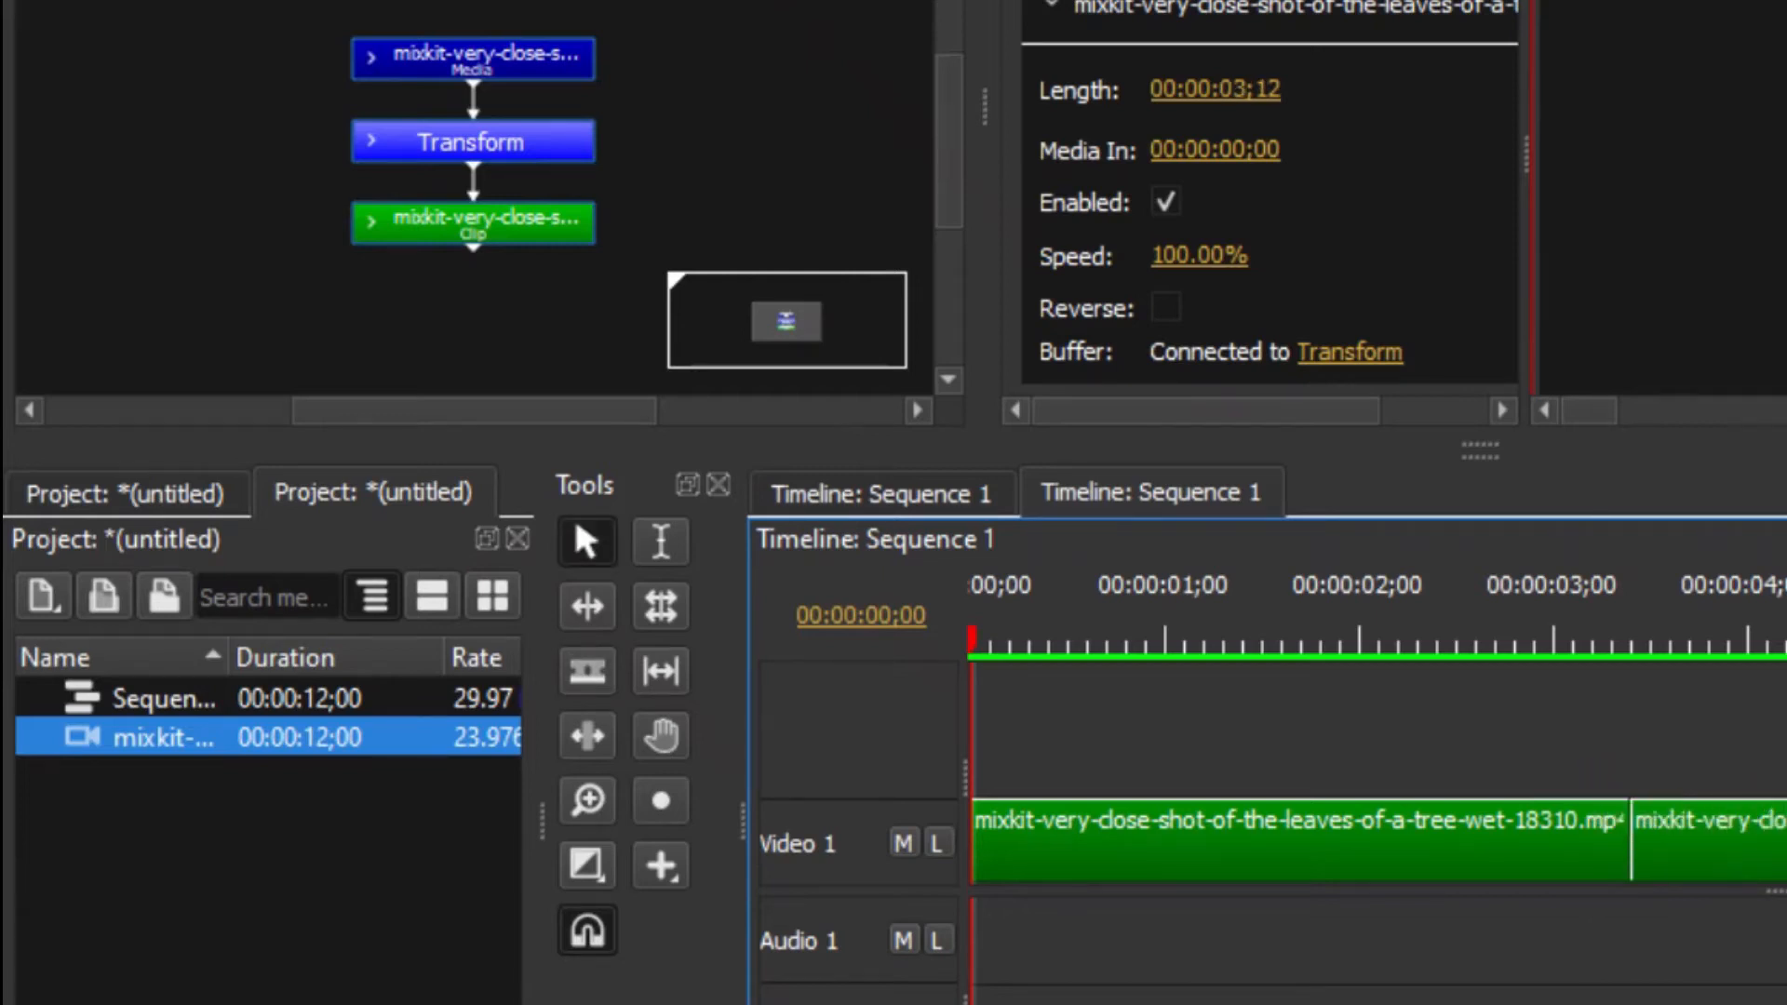
{"action": "left_click", "coordinate": [1750, 849]}
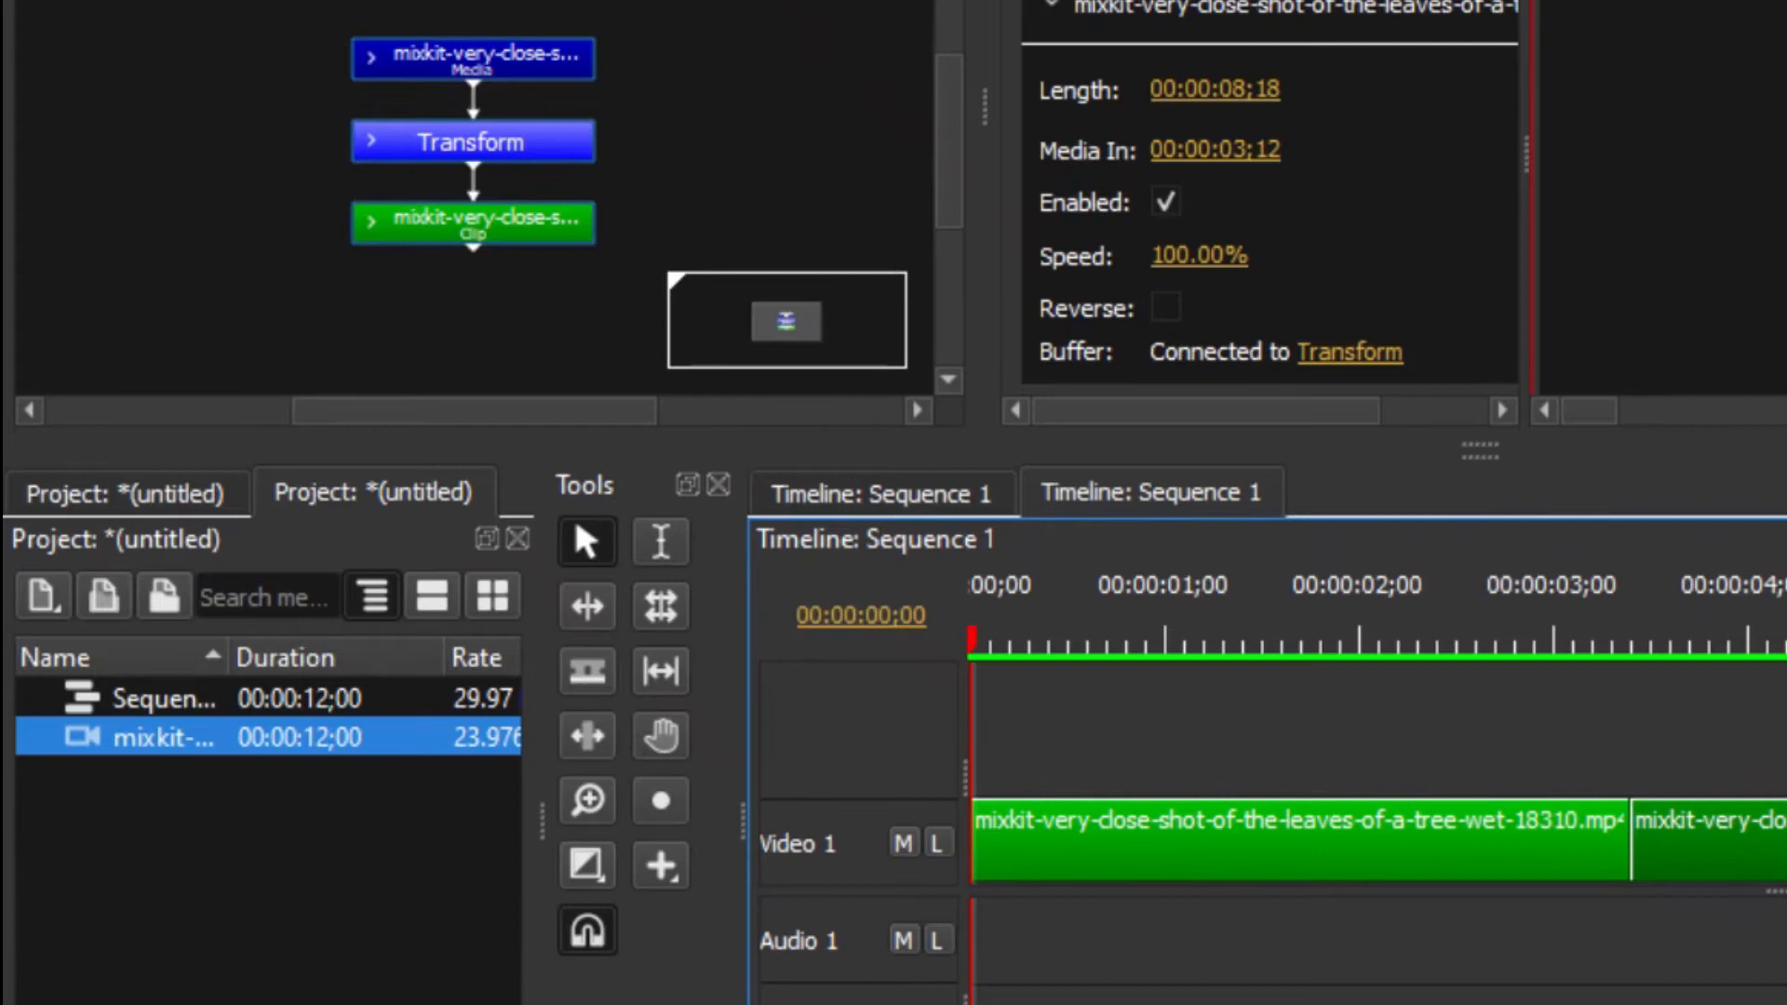
{"action": "key", "text": "Delete"}
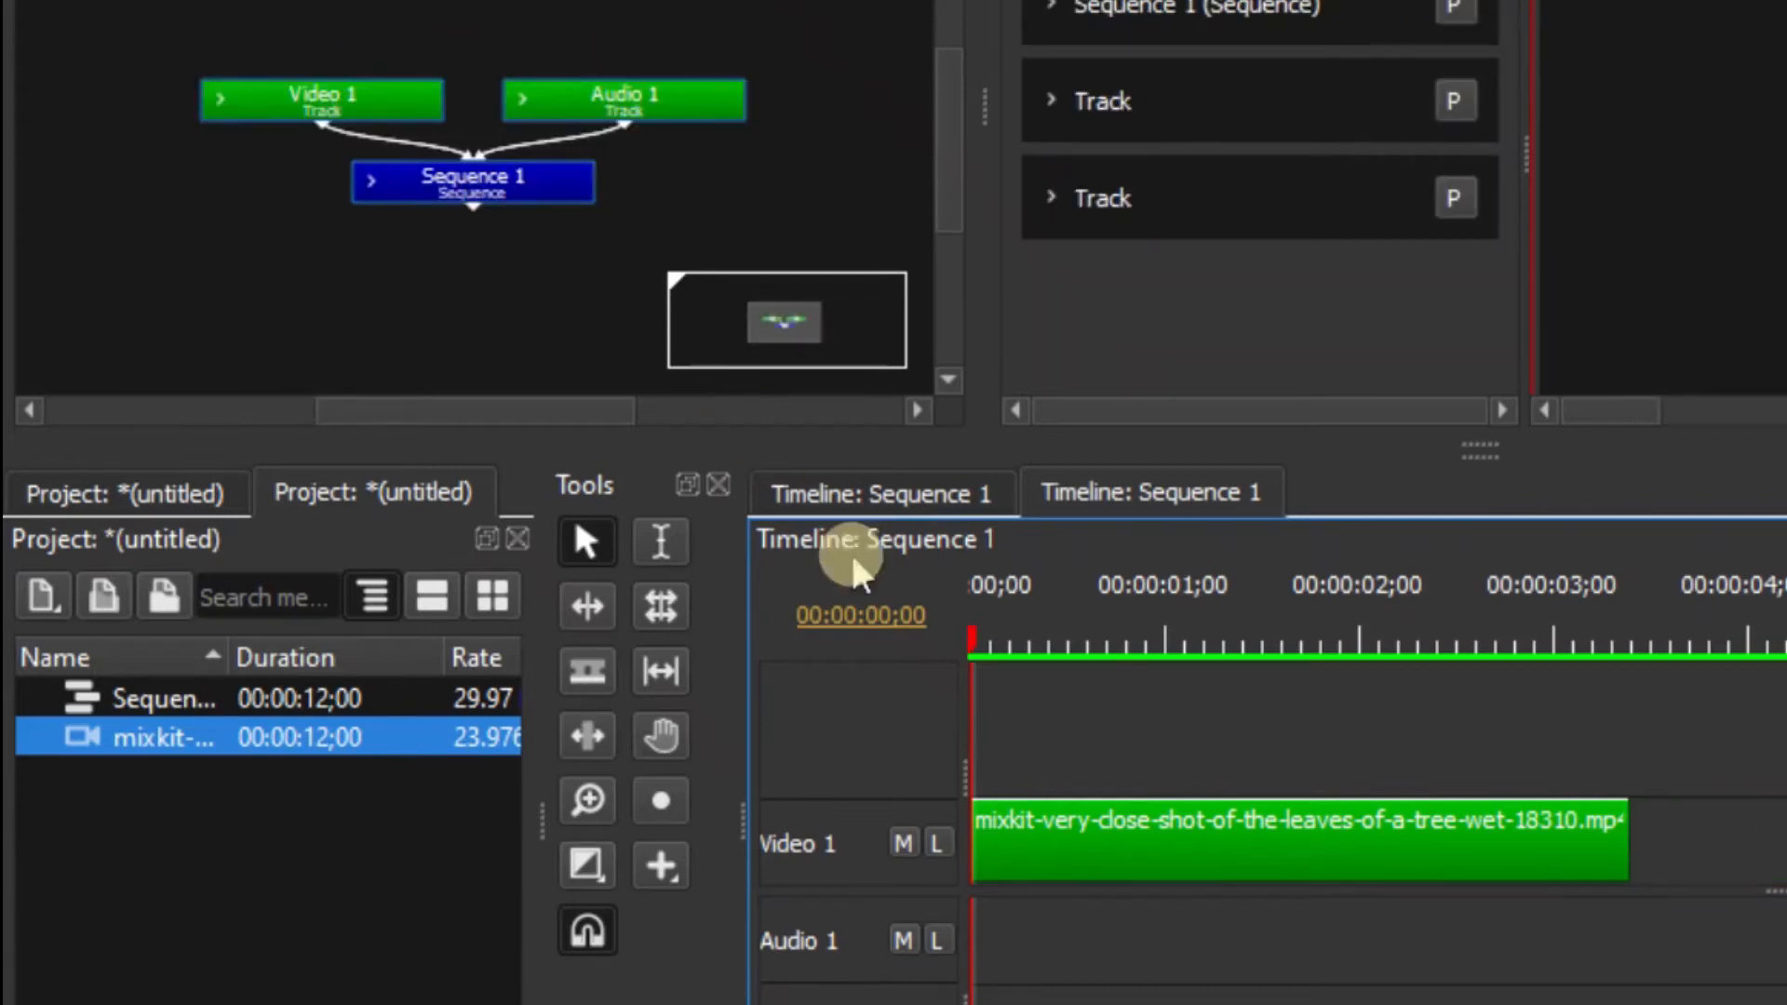
Move the playhead to 00:00:00;22 and shift the leaves clip's Media and Transform nodes away from its Clip node in a widened node editor.
{"action": "left_click_drag", "start_coordinate": [977, 642], "coordinate": [1113, 688]}
{"action": "left_click", "coordinate": [1254, 905]}
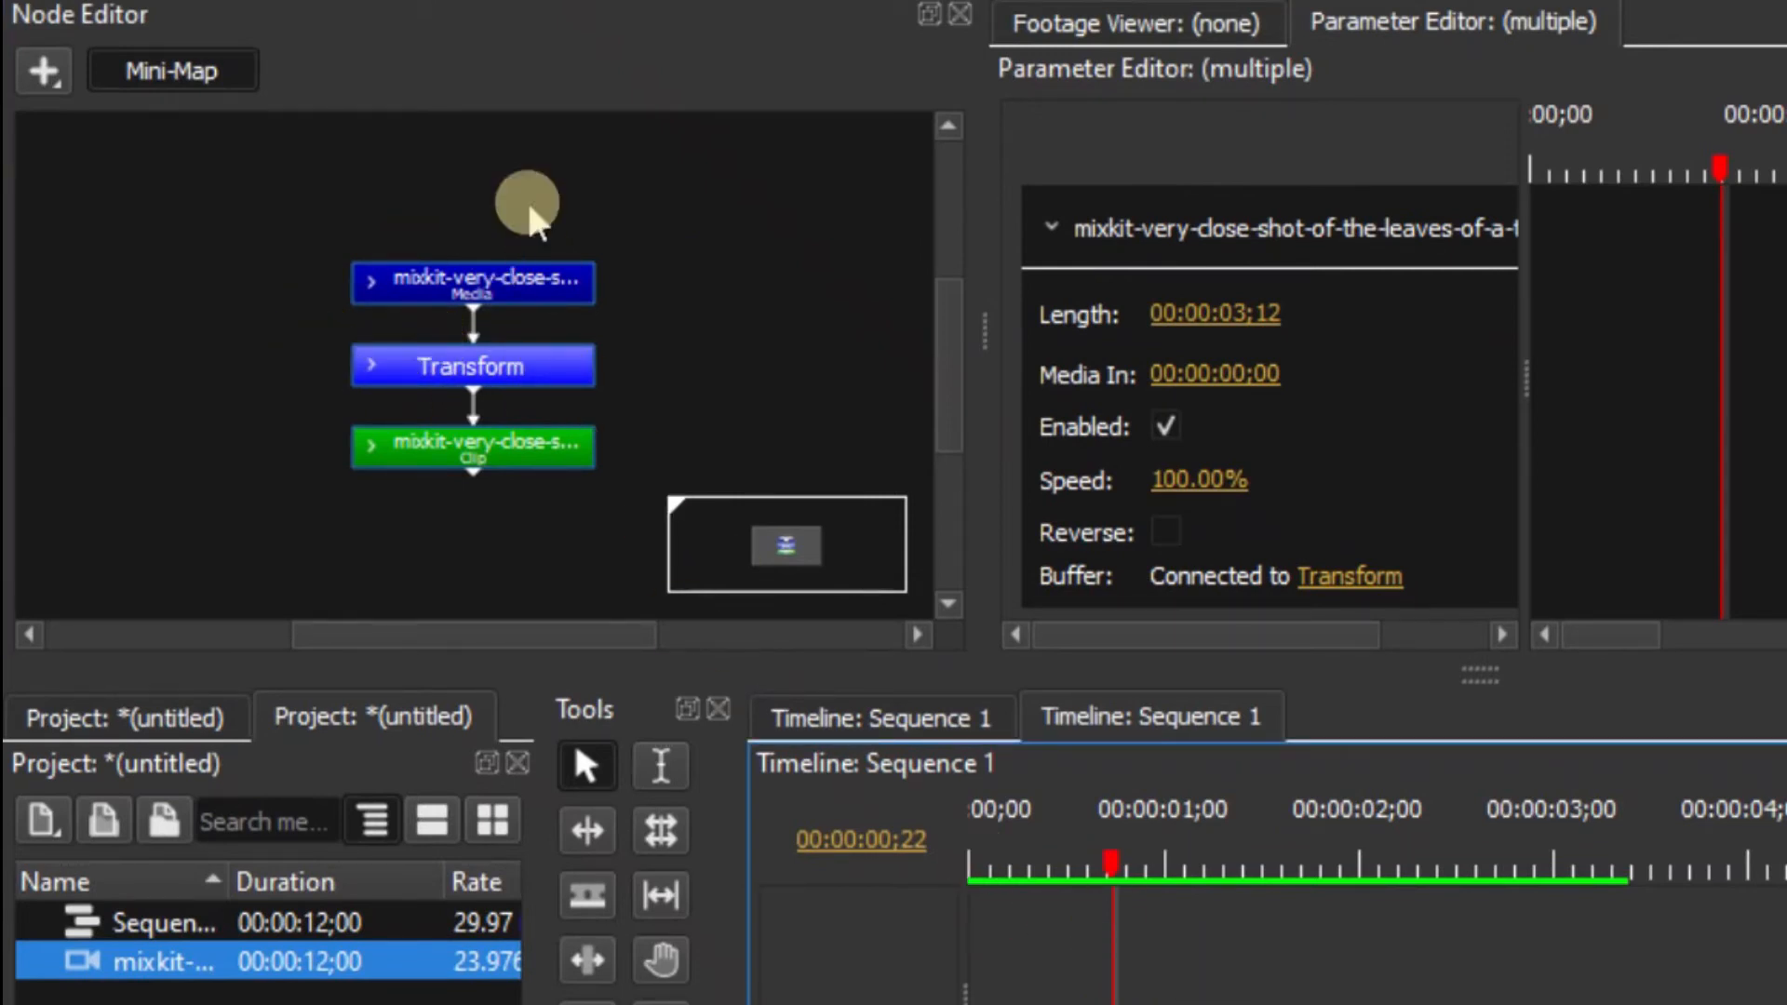
{"action": "left_click_drag", "start_coordinate": [630, 327], "coordinate": [581, 303]}
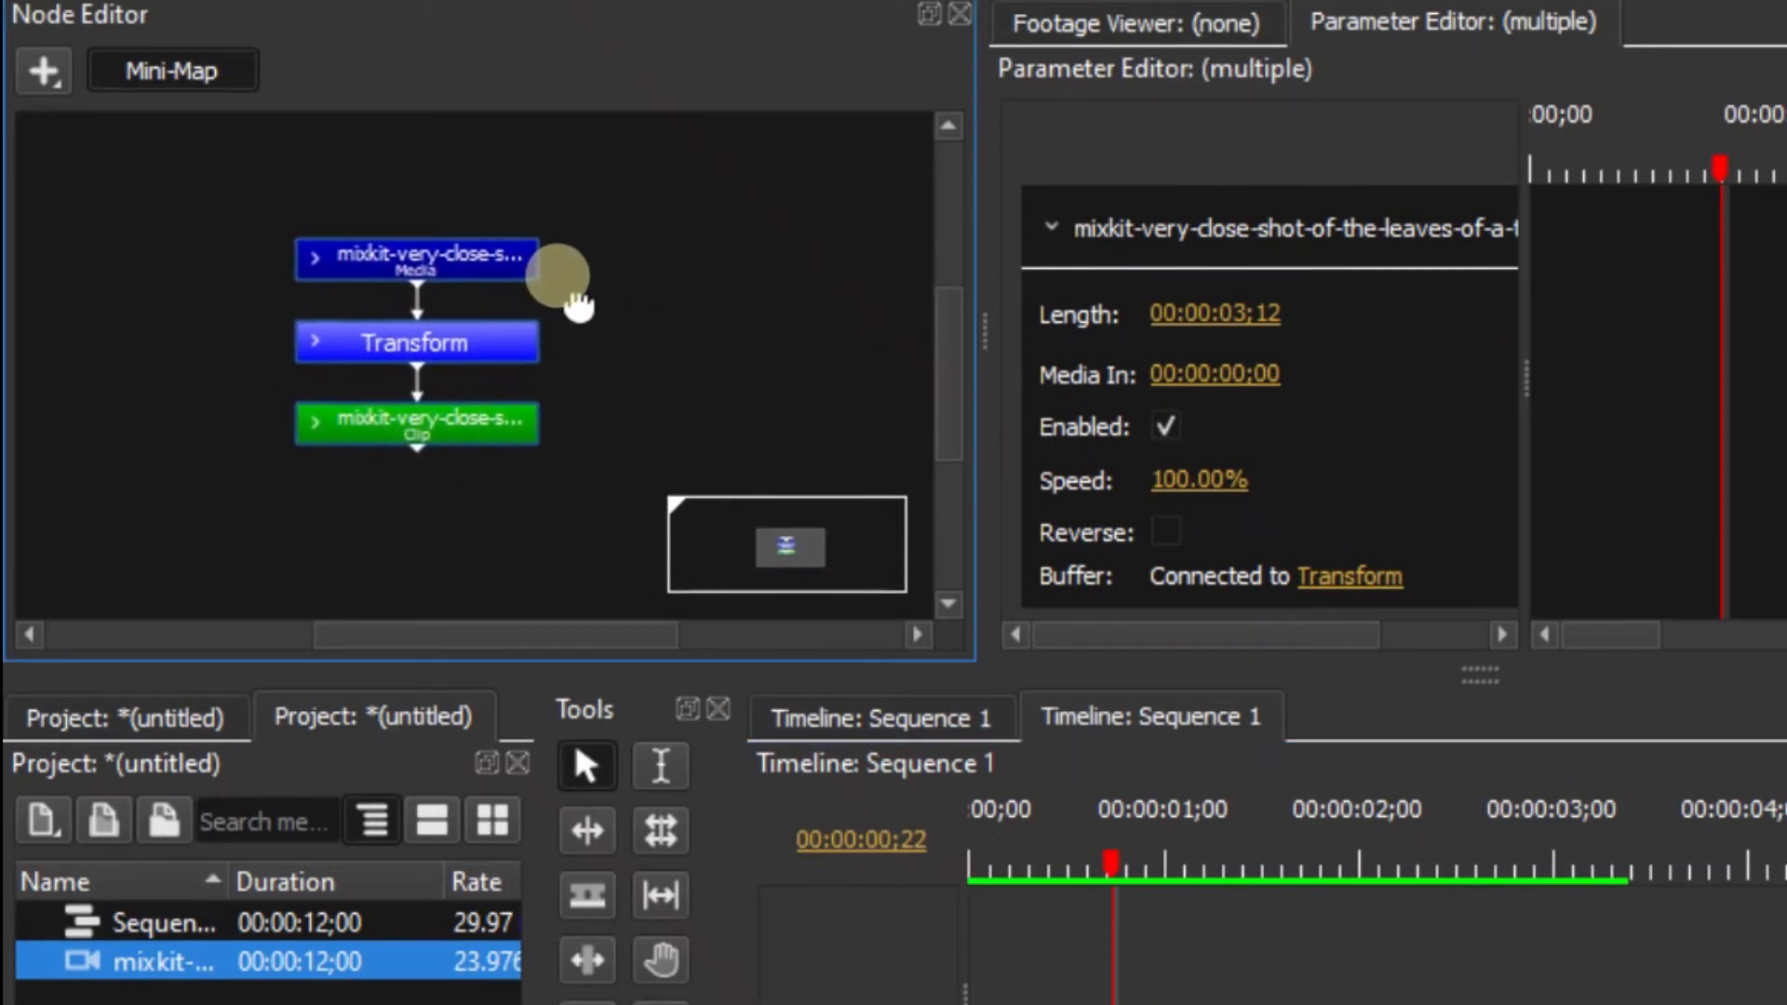
{"action": "left_click_drag", "start_coordinate": [978, 340], "coordinate": [1132, 340]}
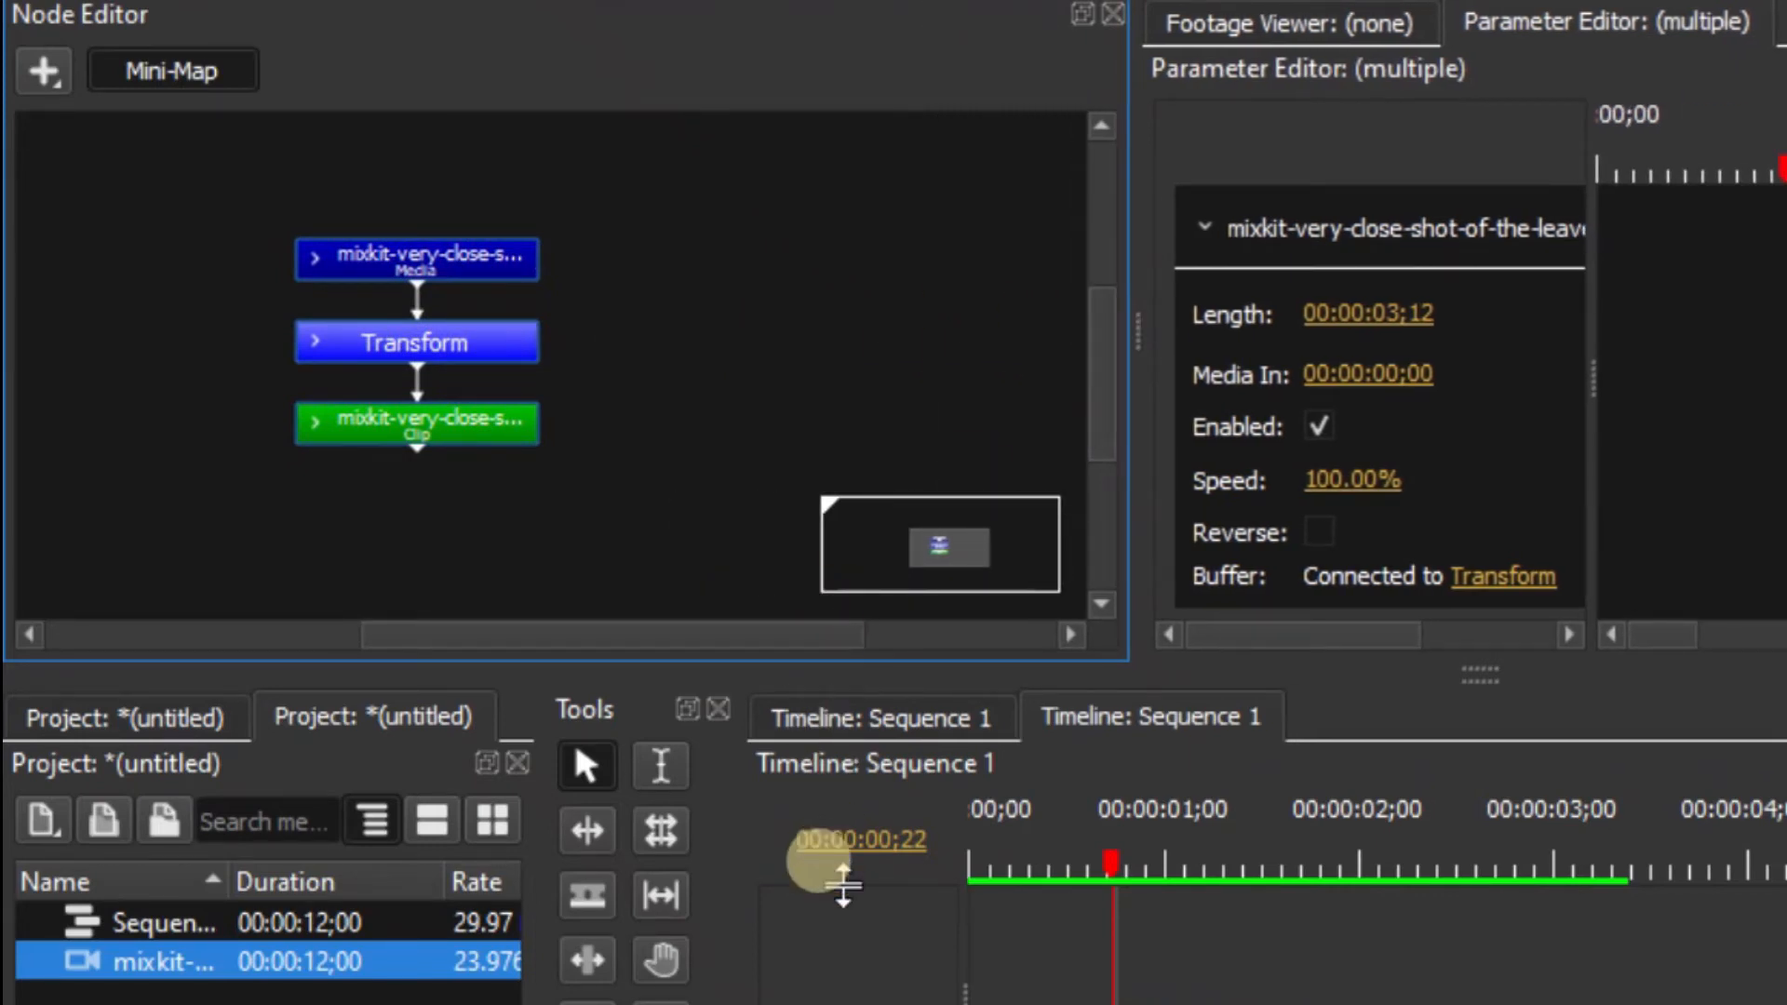
{"action": "left_click", "coordinate": [614, 371]}
{"action": "left_click_drag", "start_coordinate": [563, 225], "coordinate": [742, 323]}
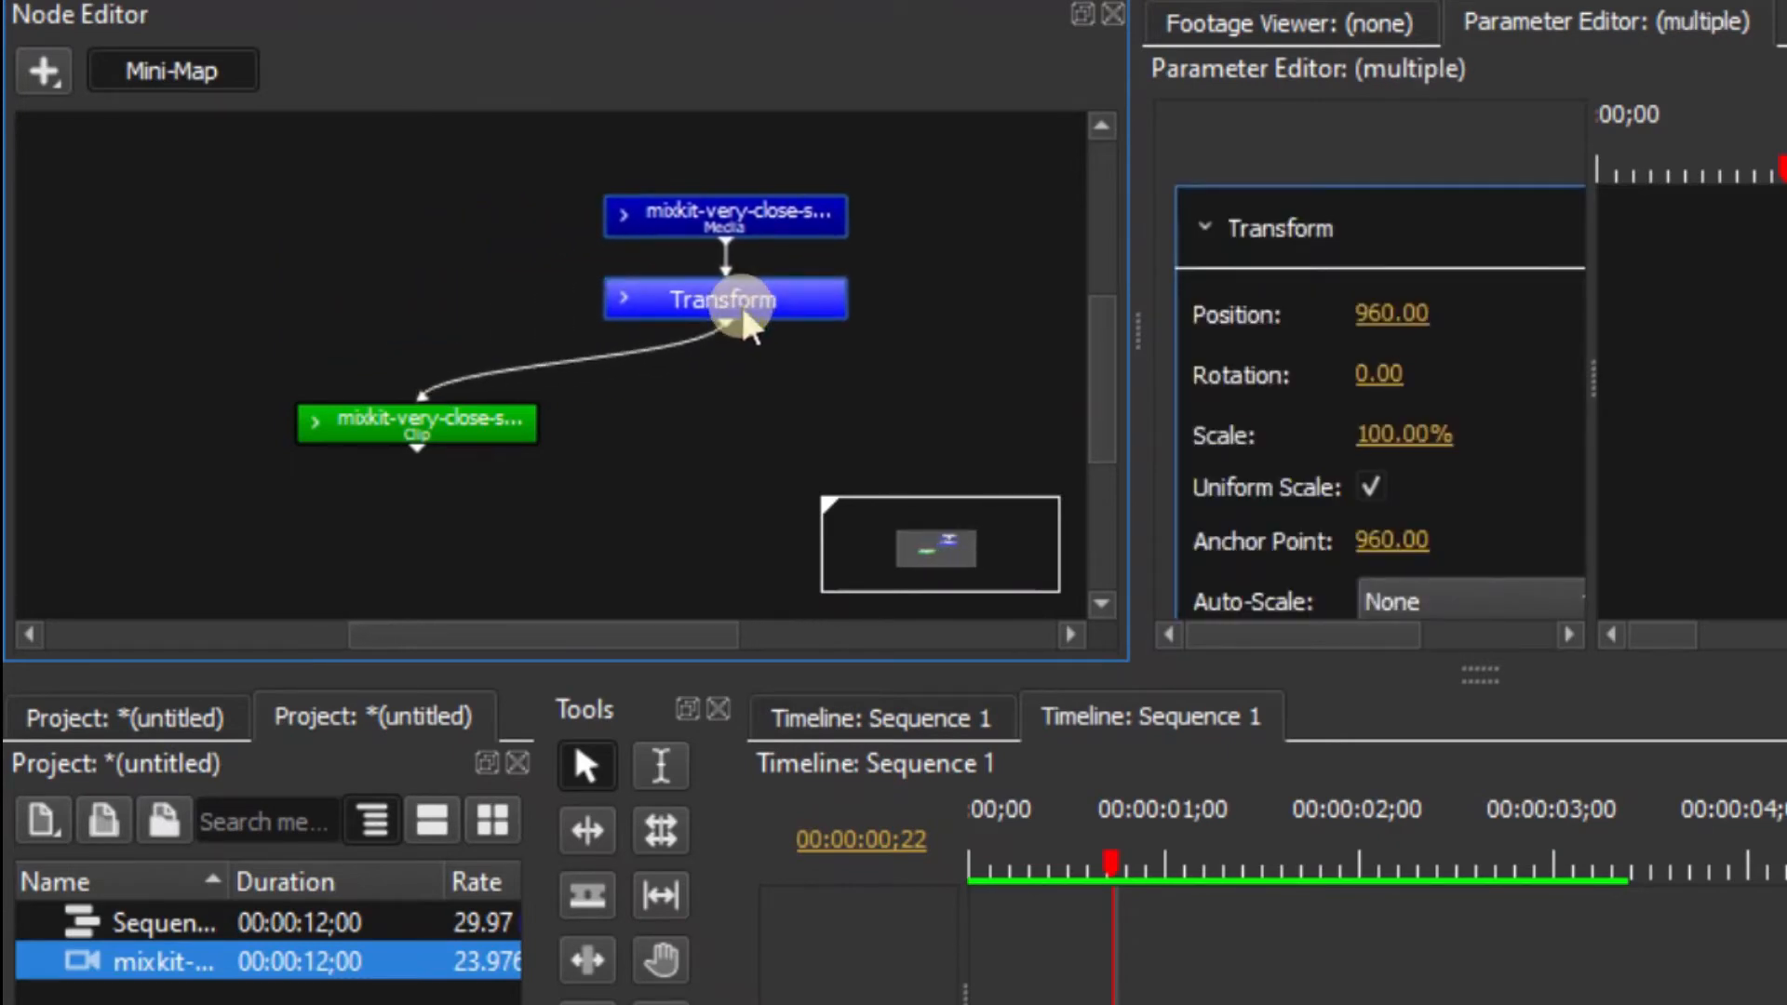
Return to the first project's sequence and spread its Shape and Solid nodes farther from the Merge node.
{"action": "left_click", "coordinate": [802, 711]}
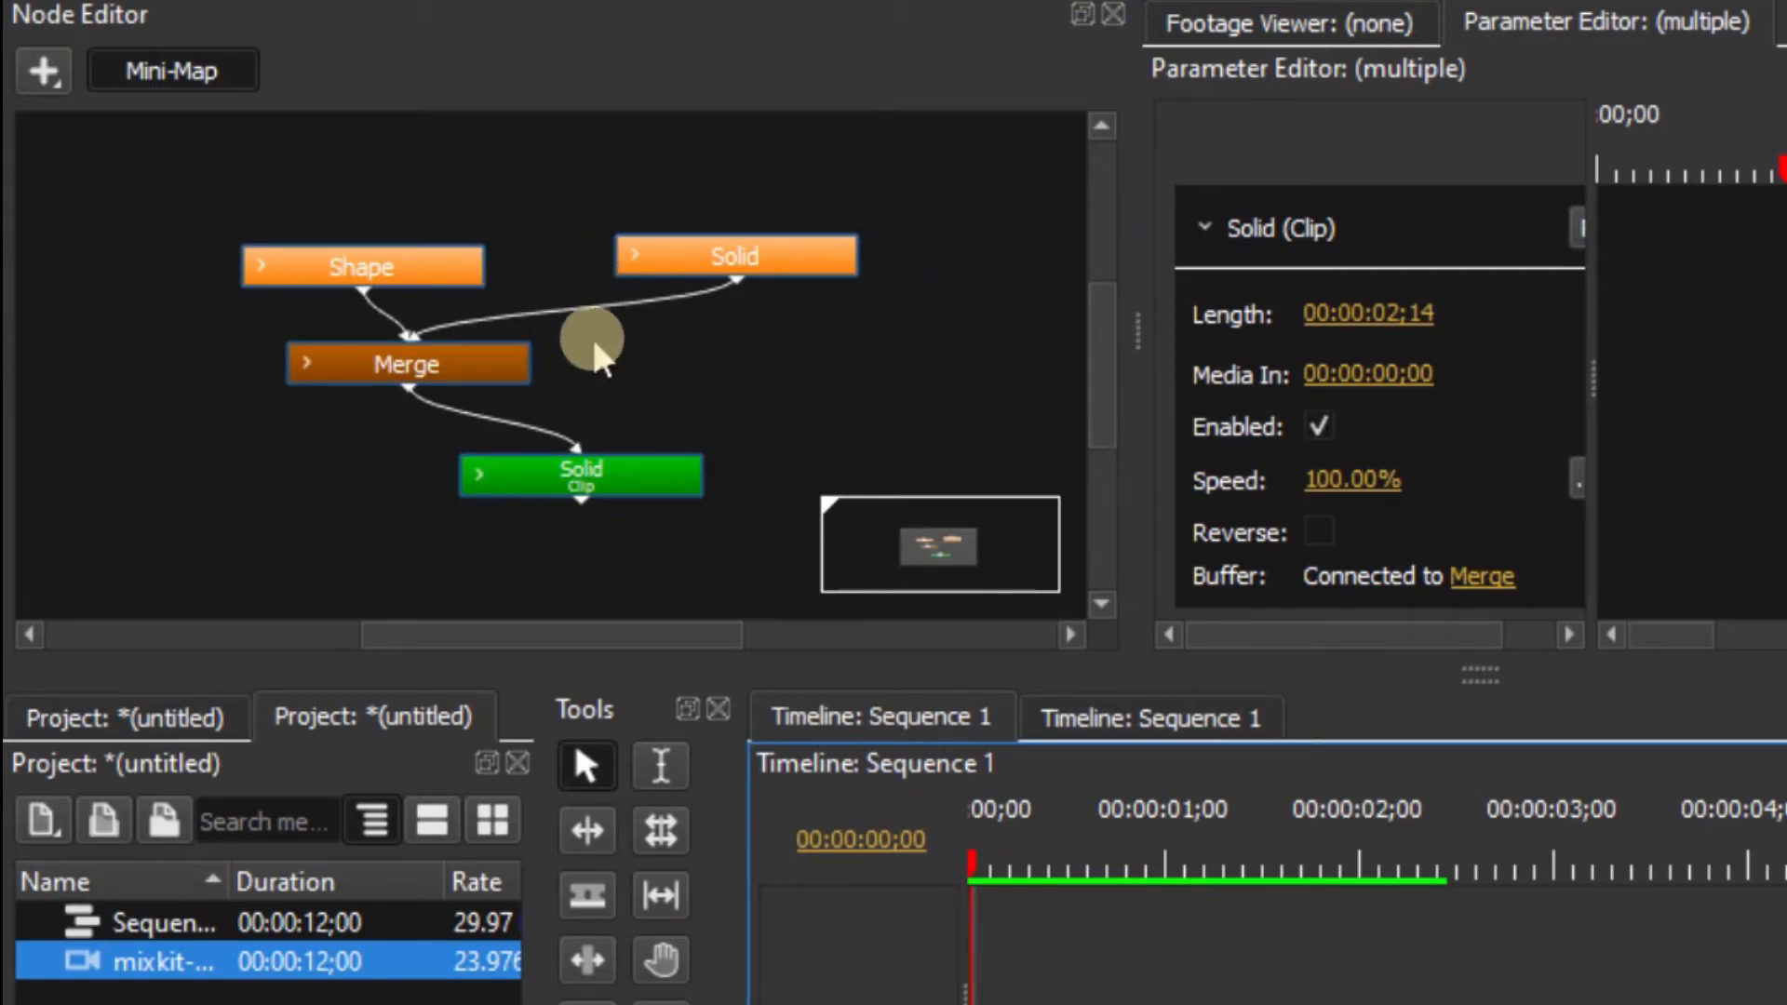
{"action": "left_click_drag", "start_coordinate": [360, 253], "coordinate": [288, 222]}
{"action": "left_click_drag", "start_coordinate": [663, 218], "coordinate": [618, 183]}
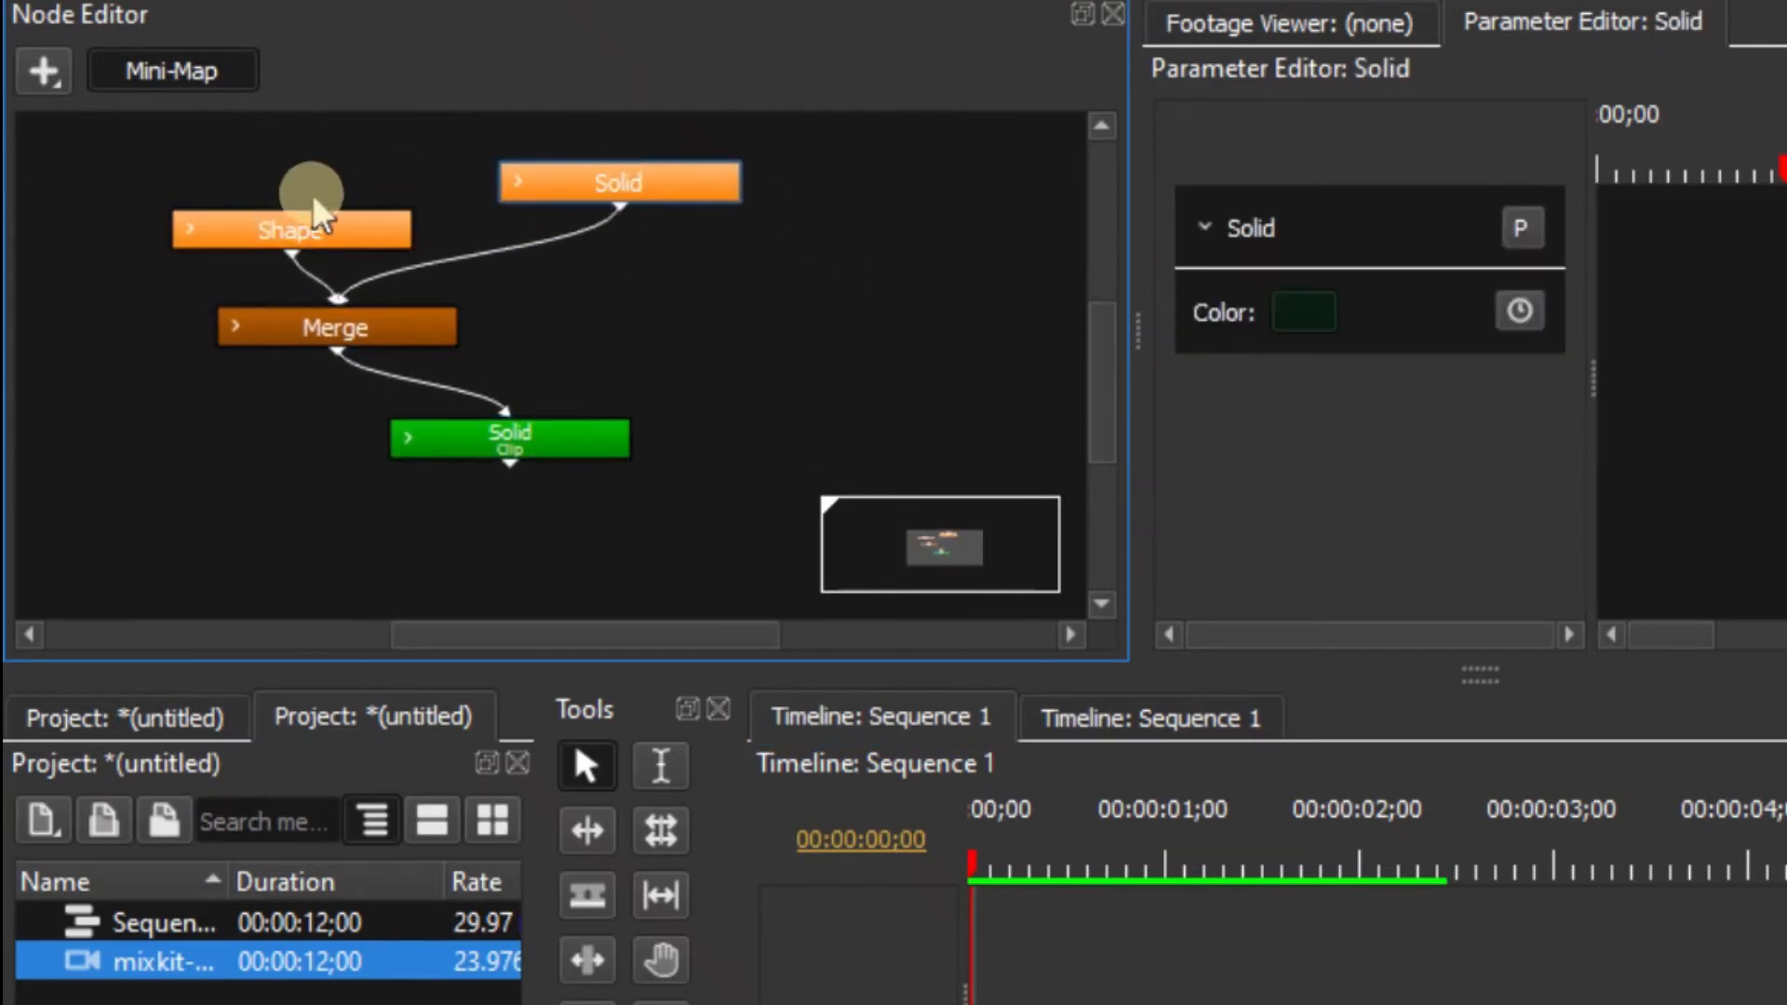
{"action": "left_click_drag", "start_coordinate": [295, 229], "coordinate": [251, 173]}
Insert a Transform node between the Shape and Merge nodes and adjust its horizontal position.
{"action": "left_click", "coordinate": [43, 71]}
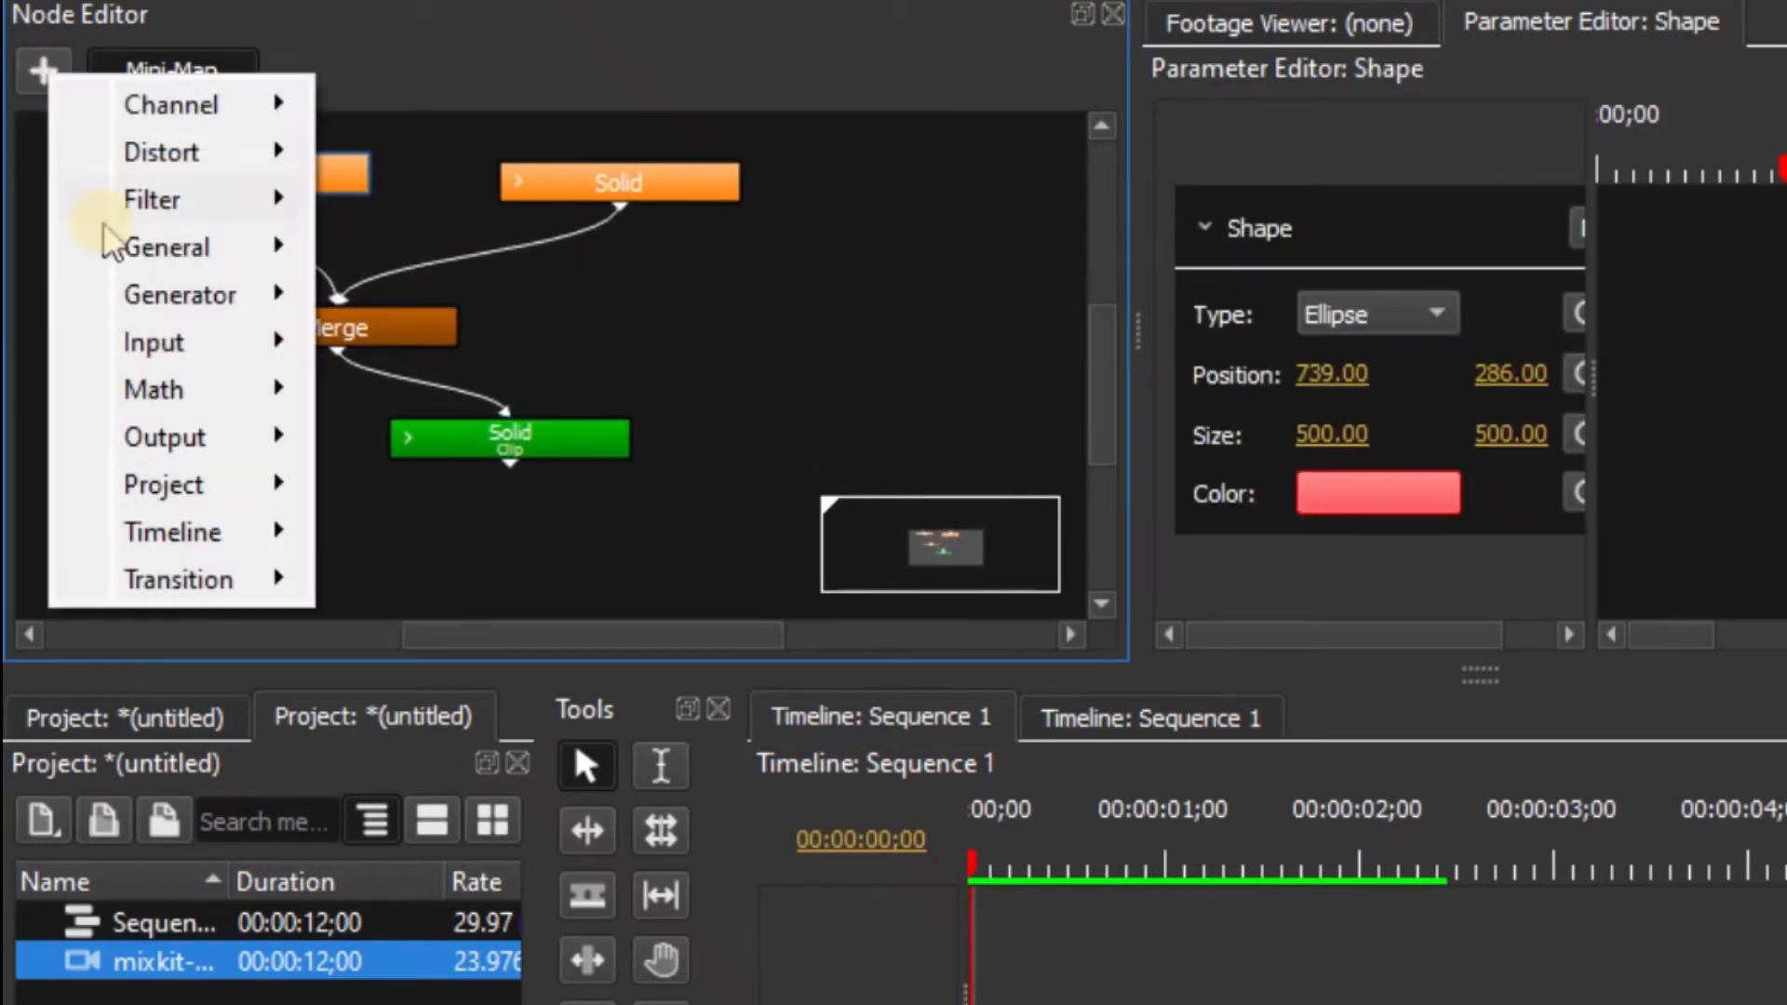
{"action": "mouse_move", "coordinate": [177, 308]}
{"action": "mouse_move", "coordinate": [167, 154]}
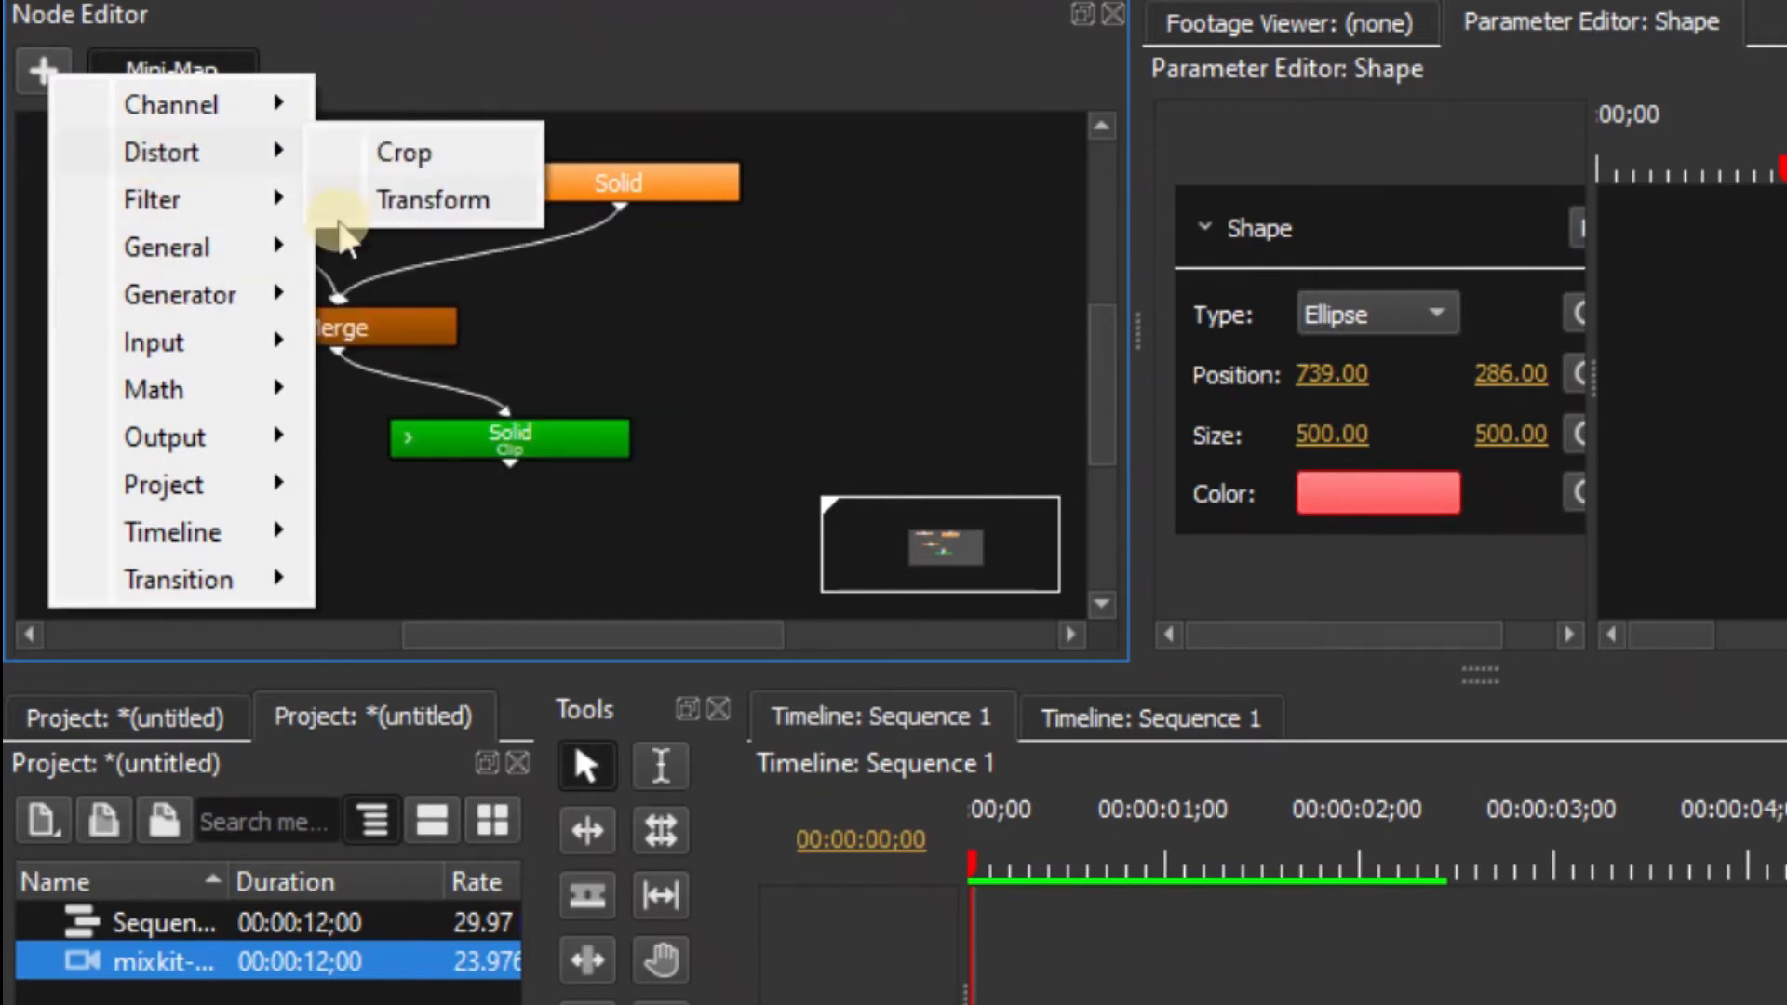
{"action": "left_click", "coordinate": [372, 198]}
{"action": "left_click", "coordinate": [290, 251]}
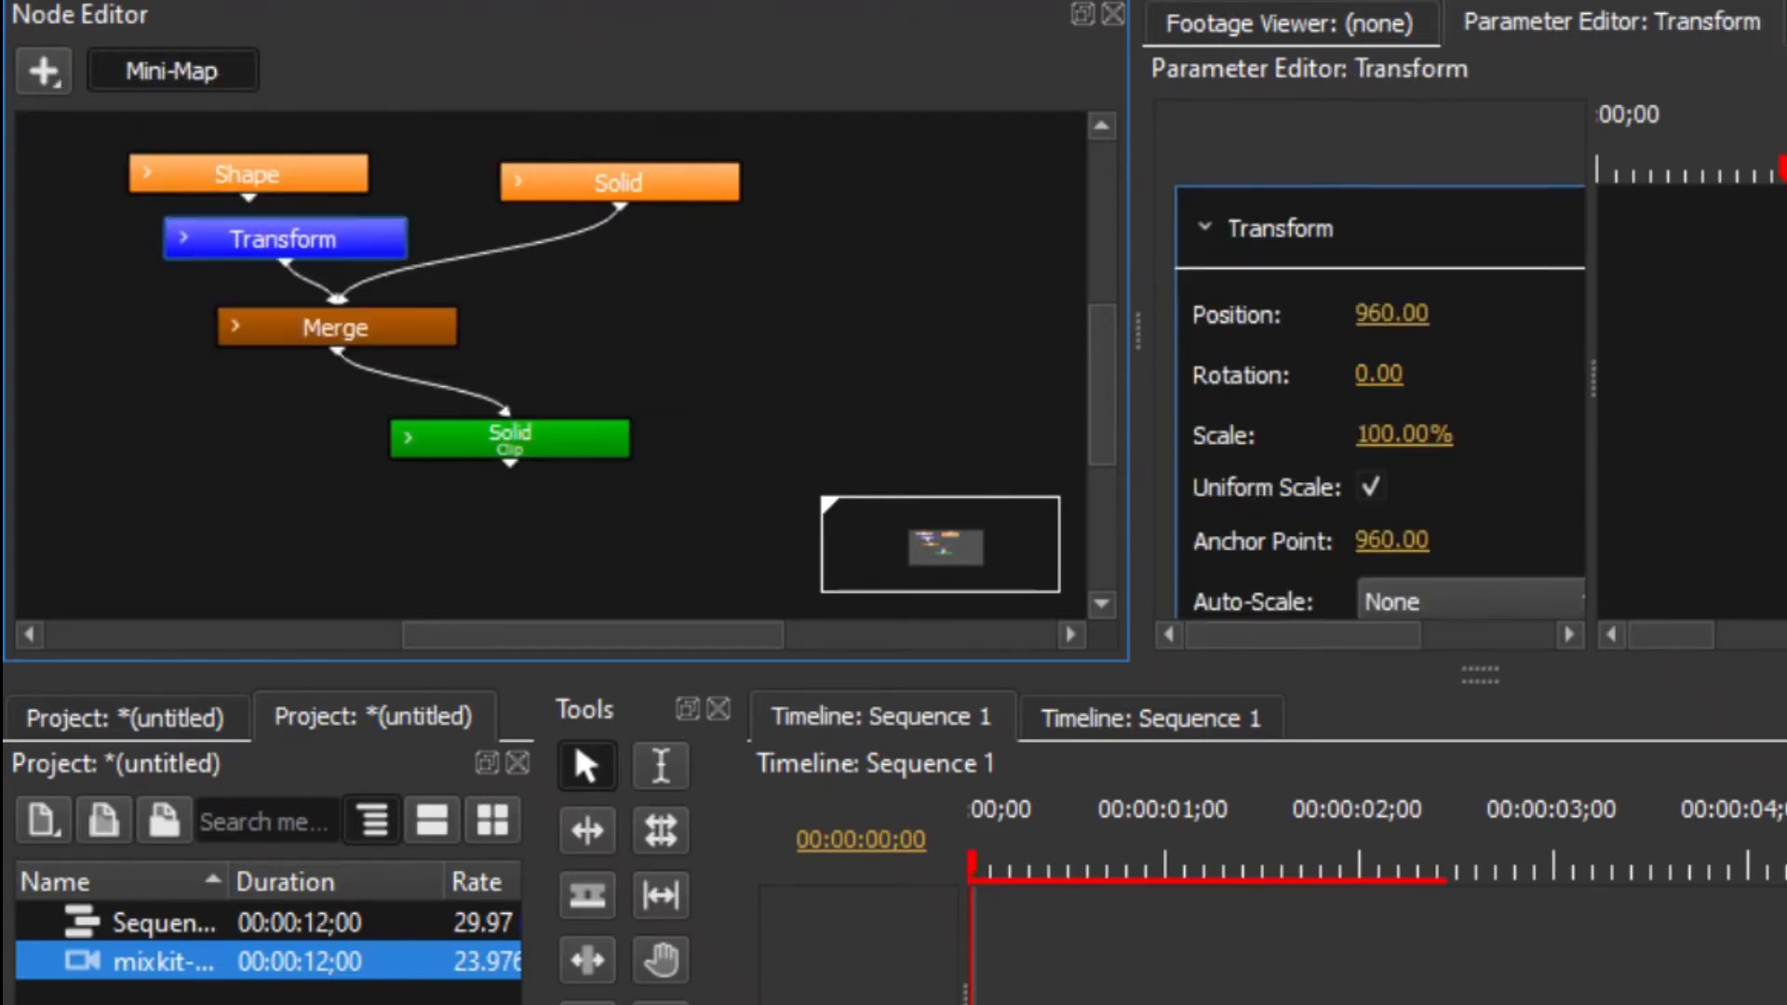
{"action": "left_click", "coordinate": [282, 178]}
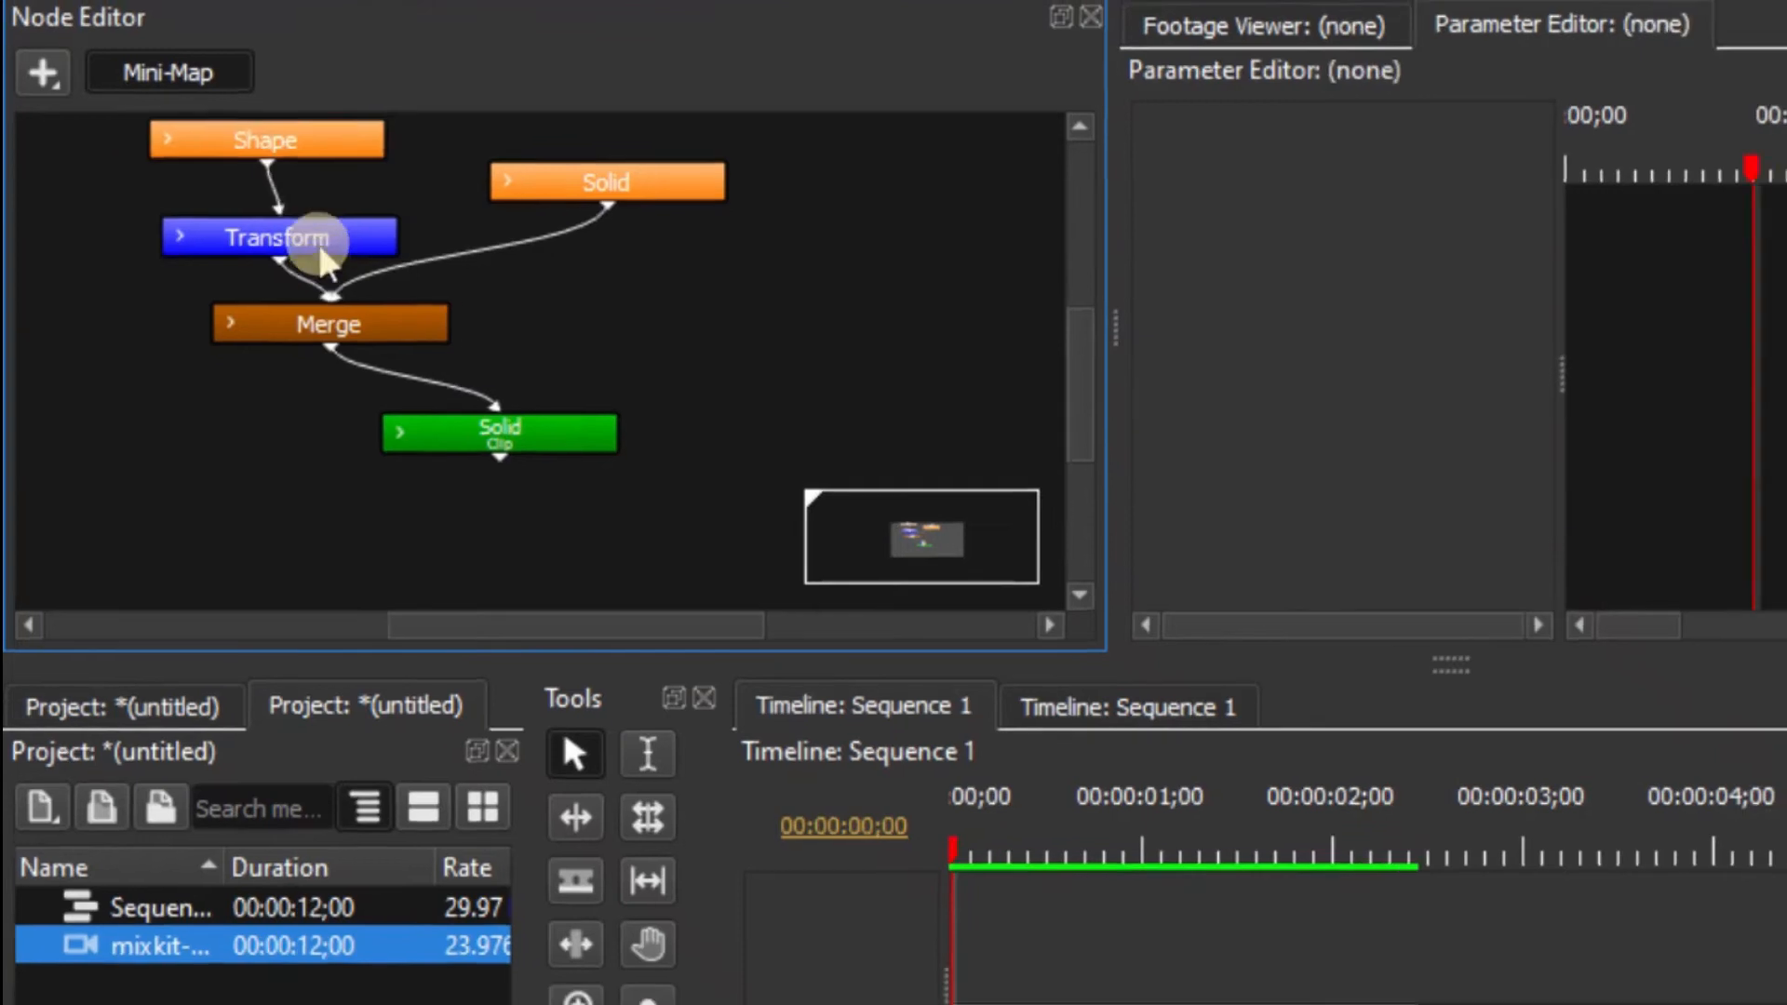
{"action": "left_click", "coordinate": [322, 246]}
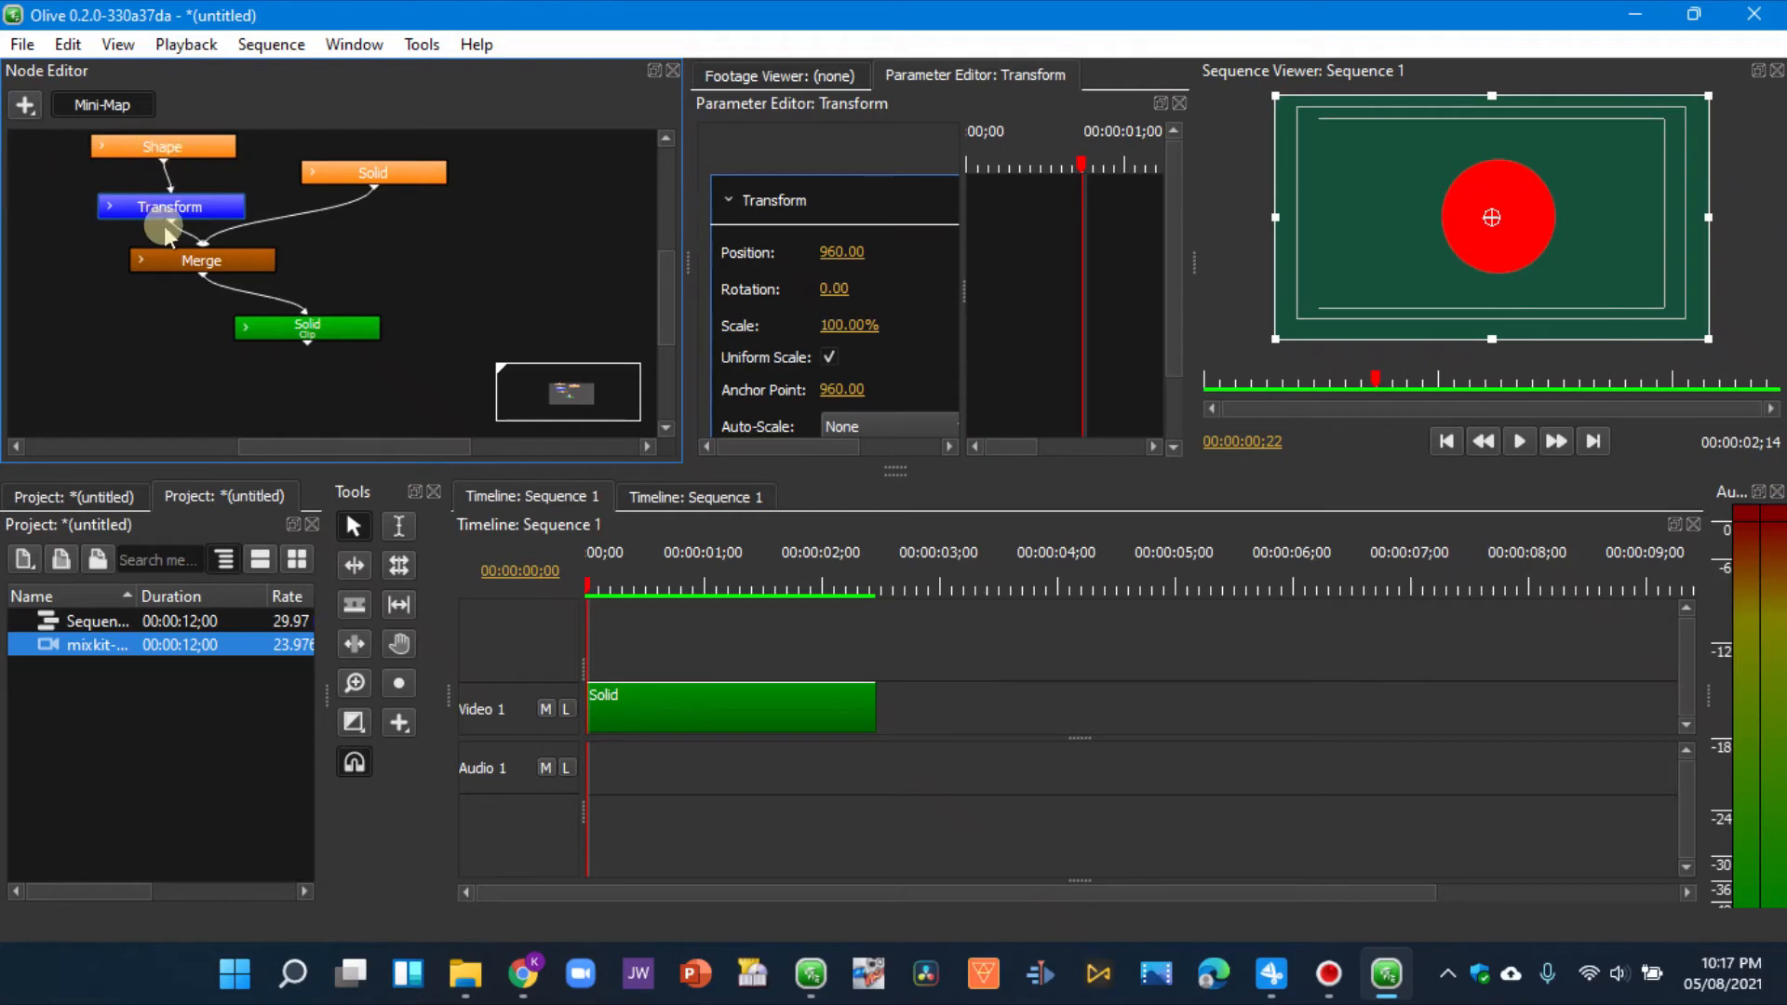
{"action": "left_click_drag", "start_coordinate": [833, 252], "coordinate": [1000, 272]}
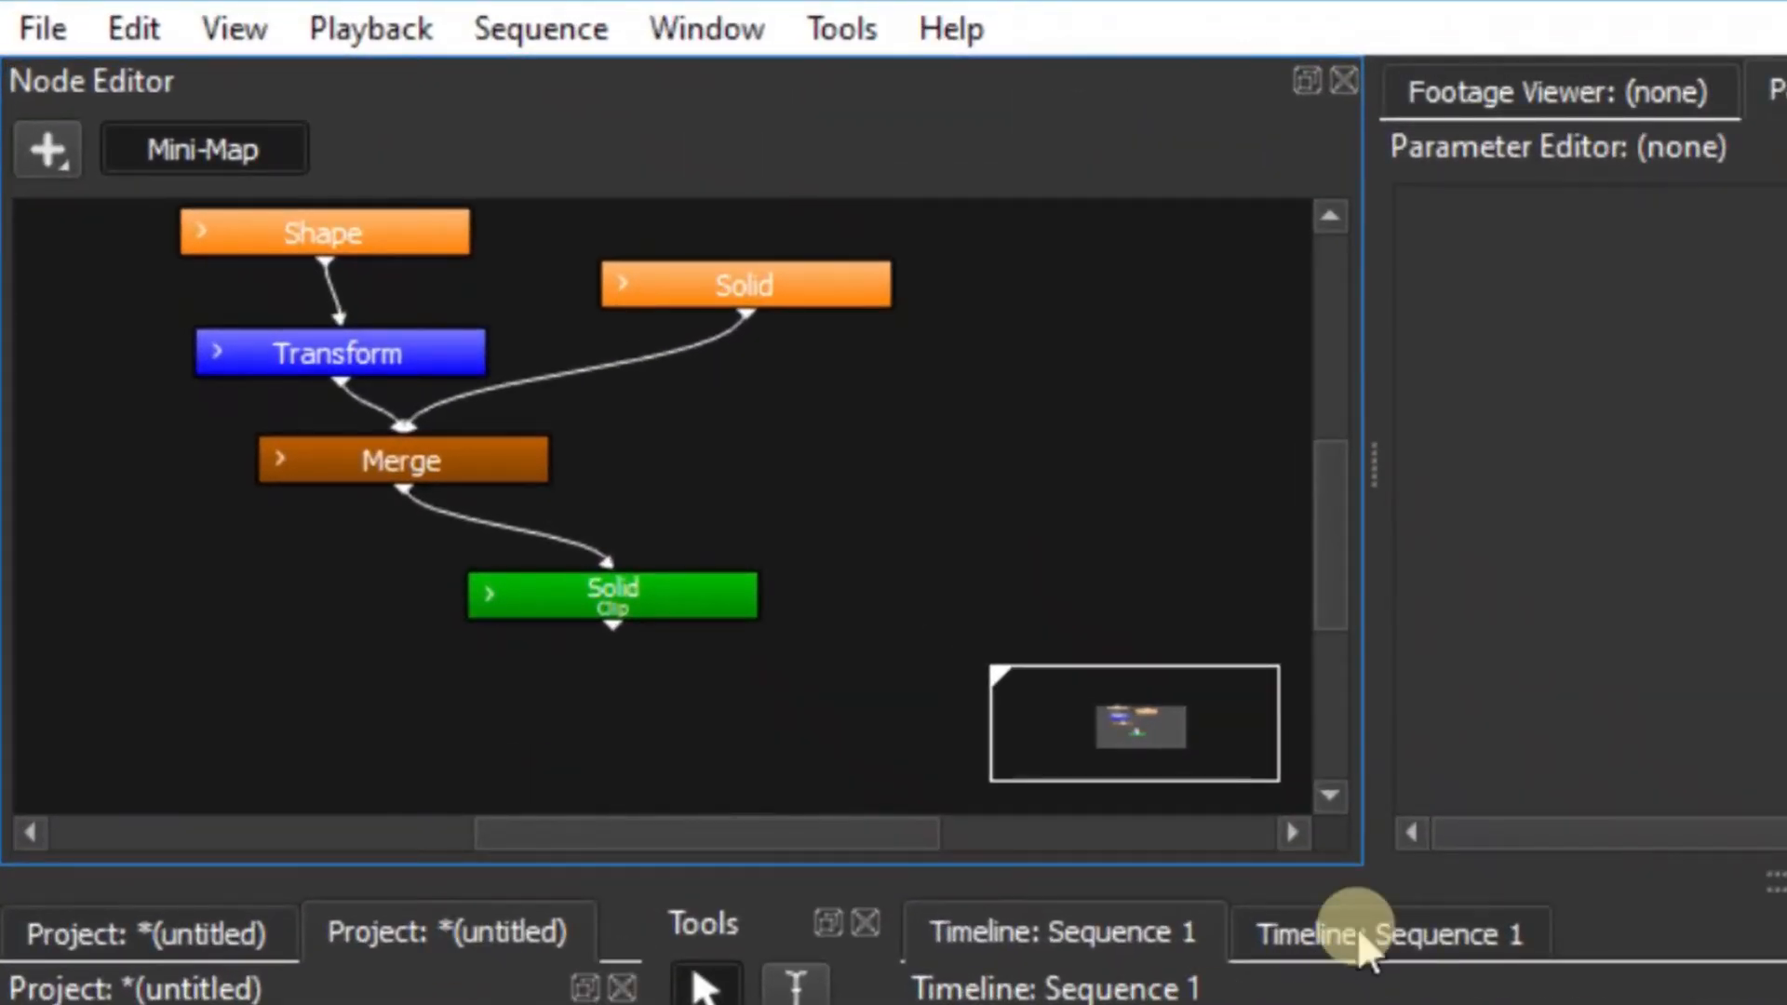
Switch to the leaves video's sequence and add a Shape node beside its Media node.
{"action": "left_click", "coordinate": [1358, 936]}
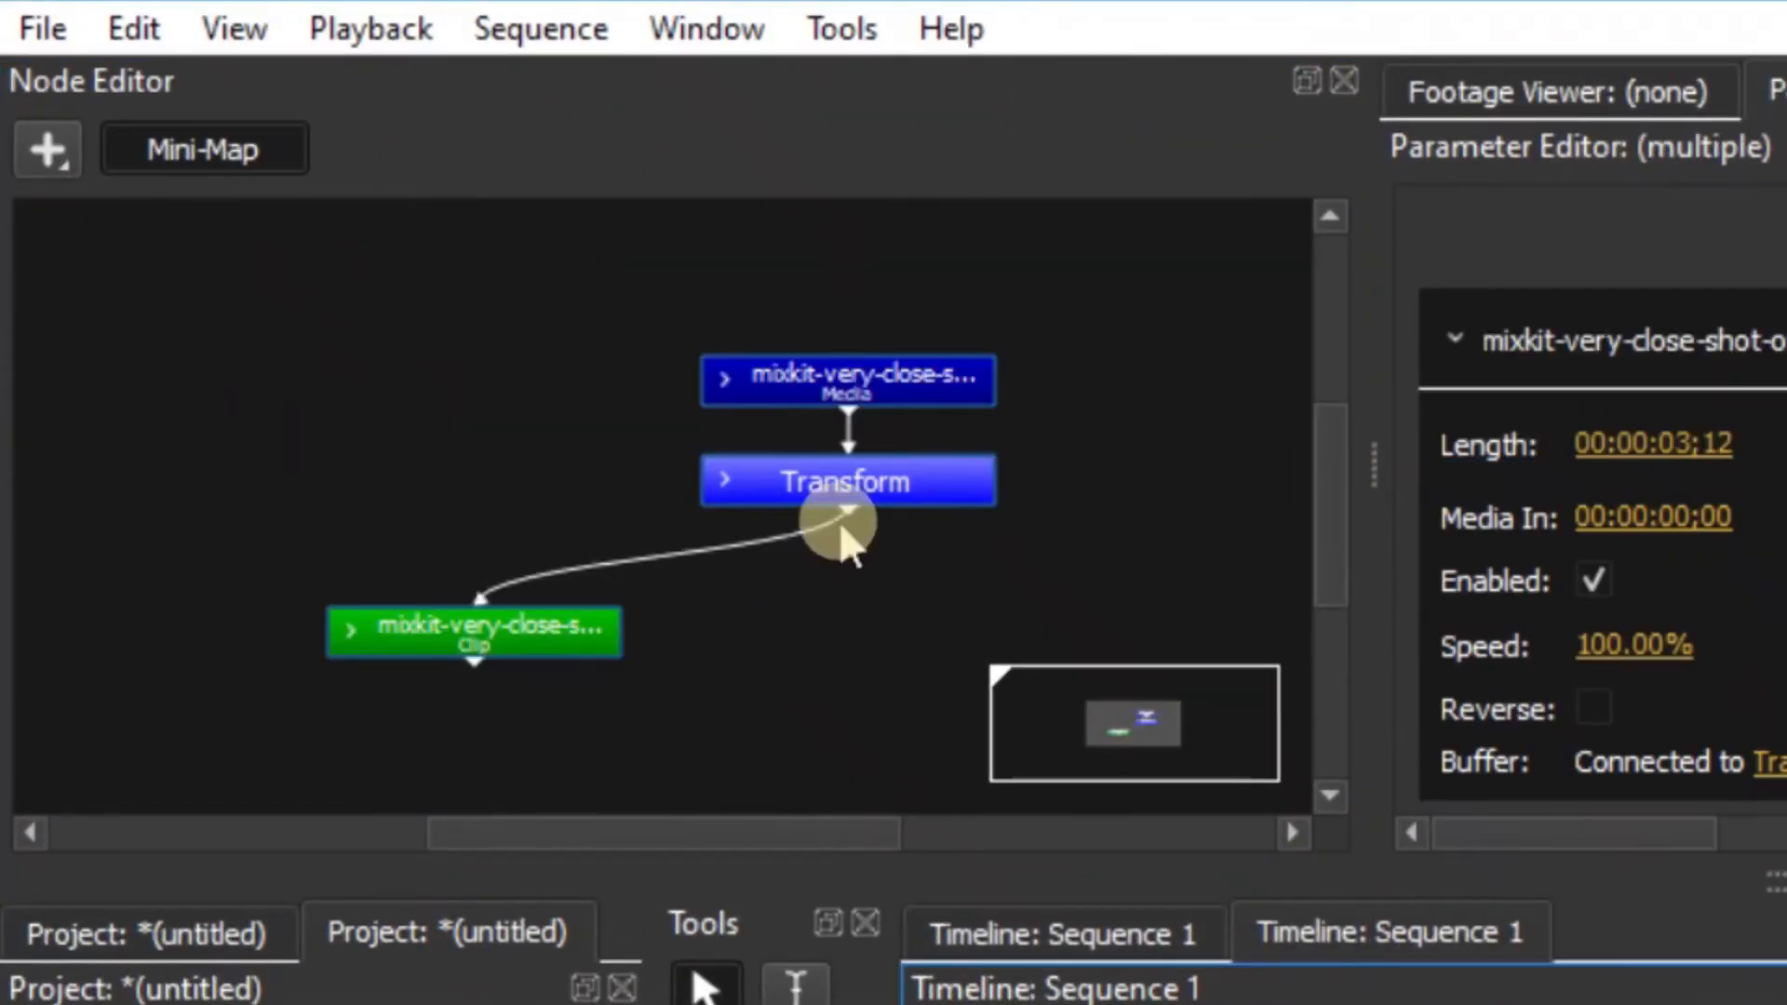
{"action": "left_click", "coordinate": [153, 298]}
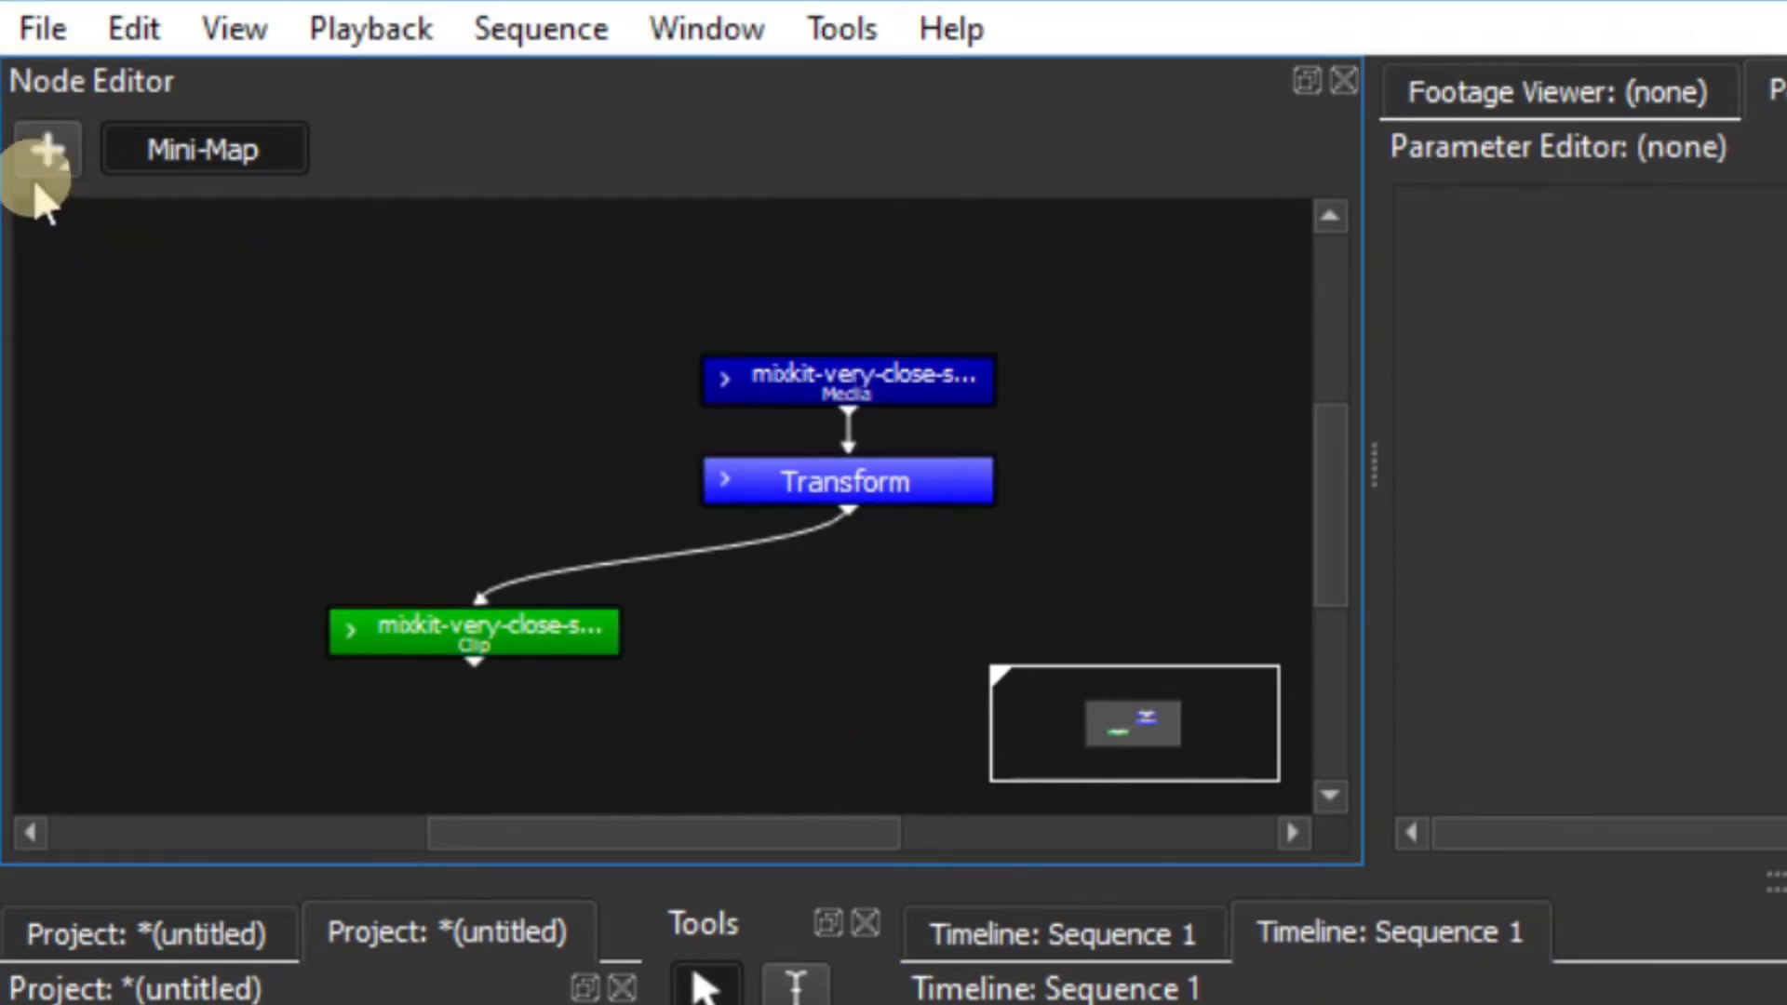
{"action": "left_click", "coordinate": [47, 151]}
{"action": "mouse_move", "coordinate": [200, 435]}
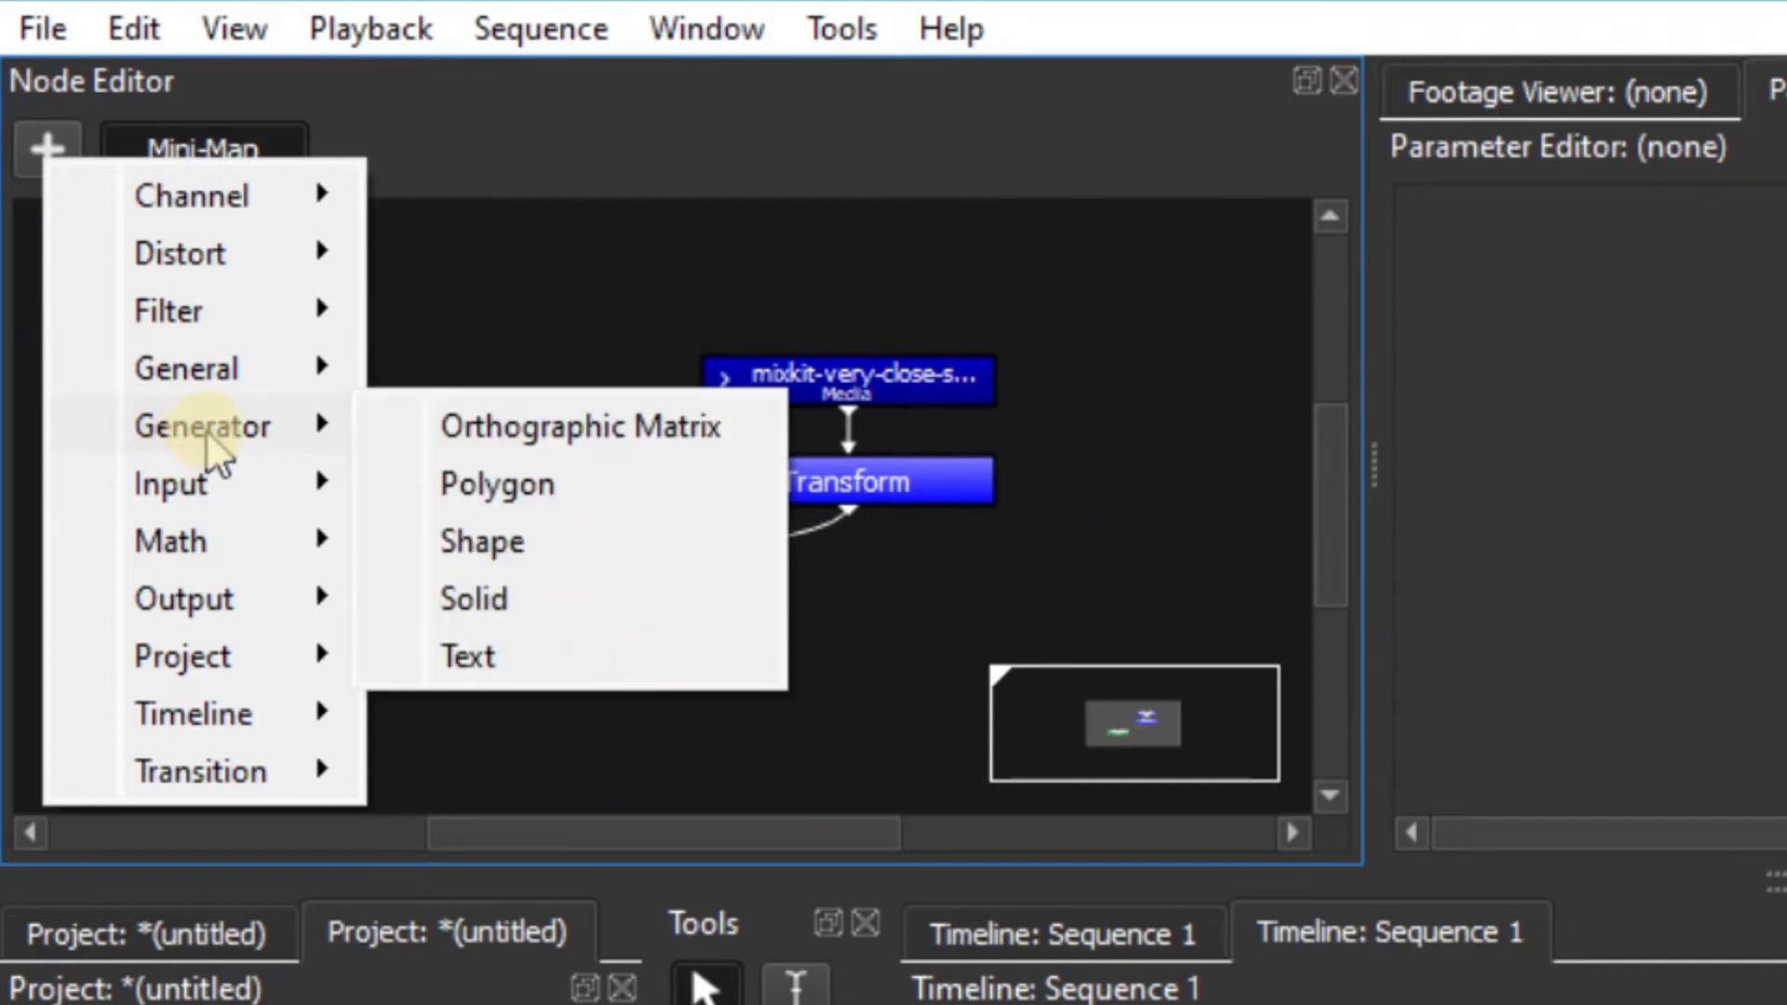
{"action": "left_click", "coordinate": [495, 543]}
{"action": "left_click", "coordinate": [331, 374]}
{"action": "left_click", "coordinate": [339, 451]}
Add a Merge node and wire it to blend the Shape over the footage's Transform output into the Clip node.
{"action": "left_click", "coordinate": [47, 149]}
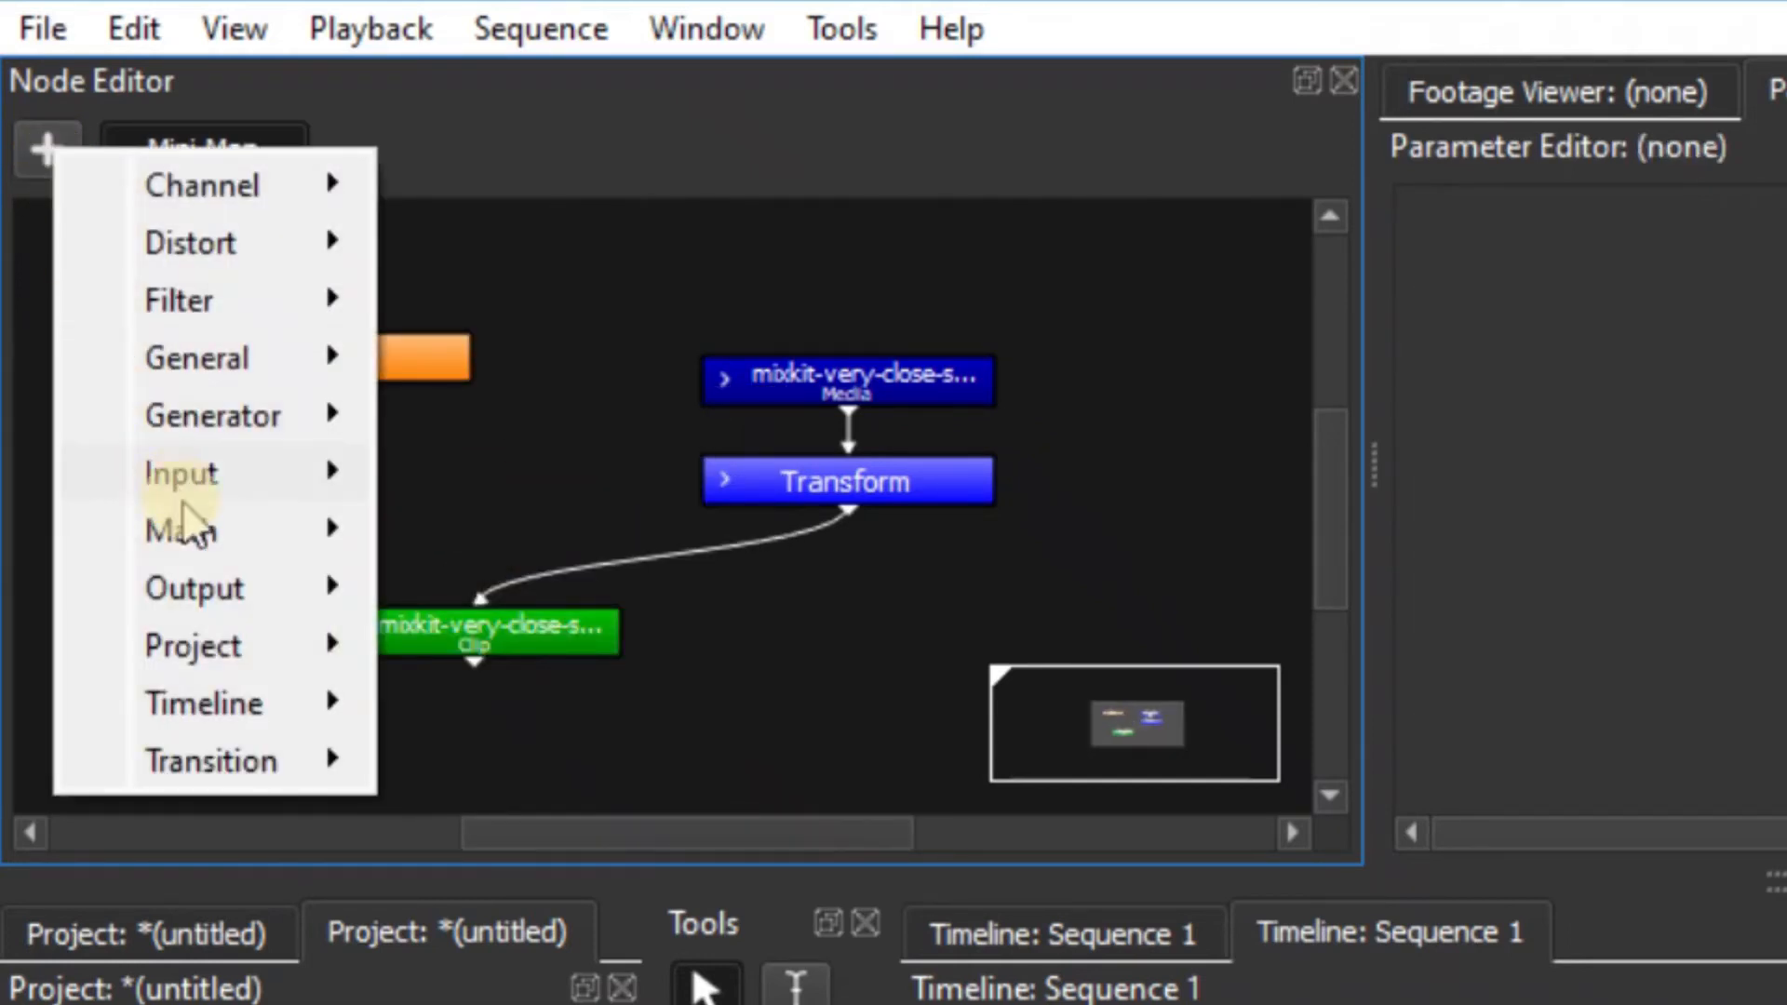
{"action": "mouse_move", "coordinate": [200, 539]}
{"action": "left_click", "coordinate": [503, 588]}
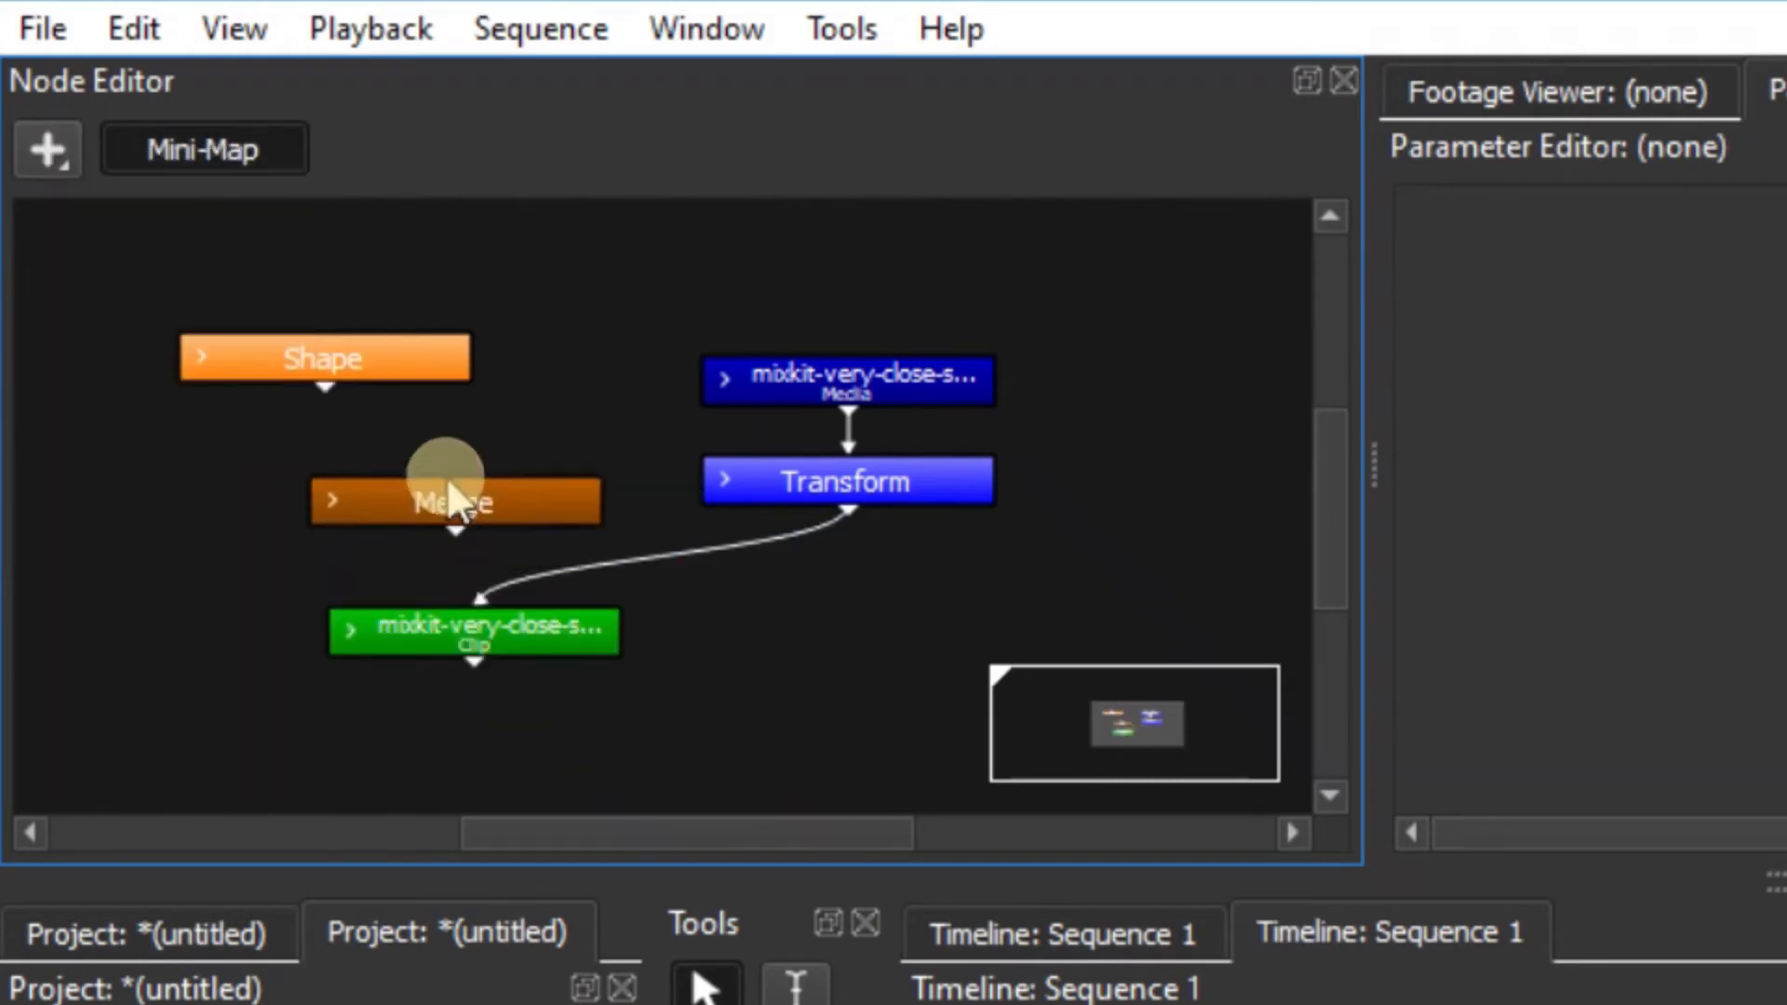
{"action": "left_click", "coordinate": [436, 454]}
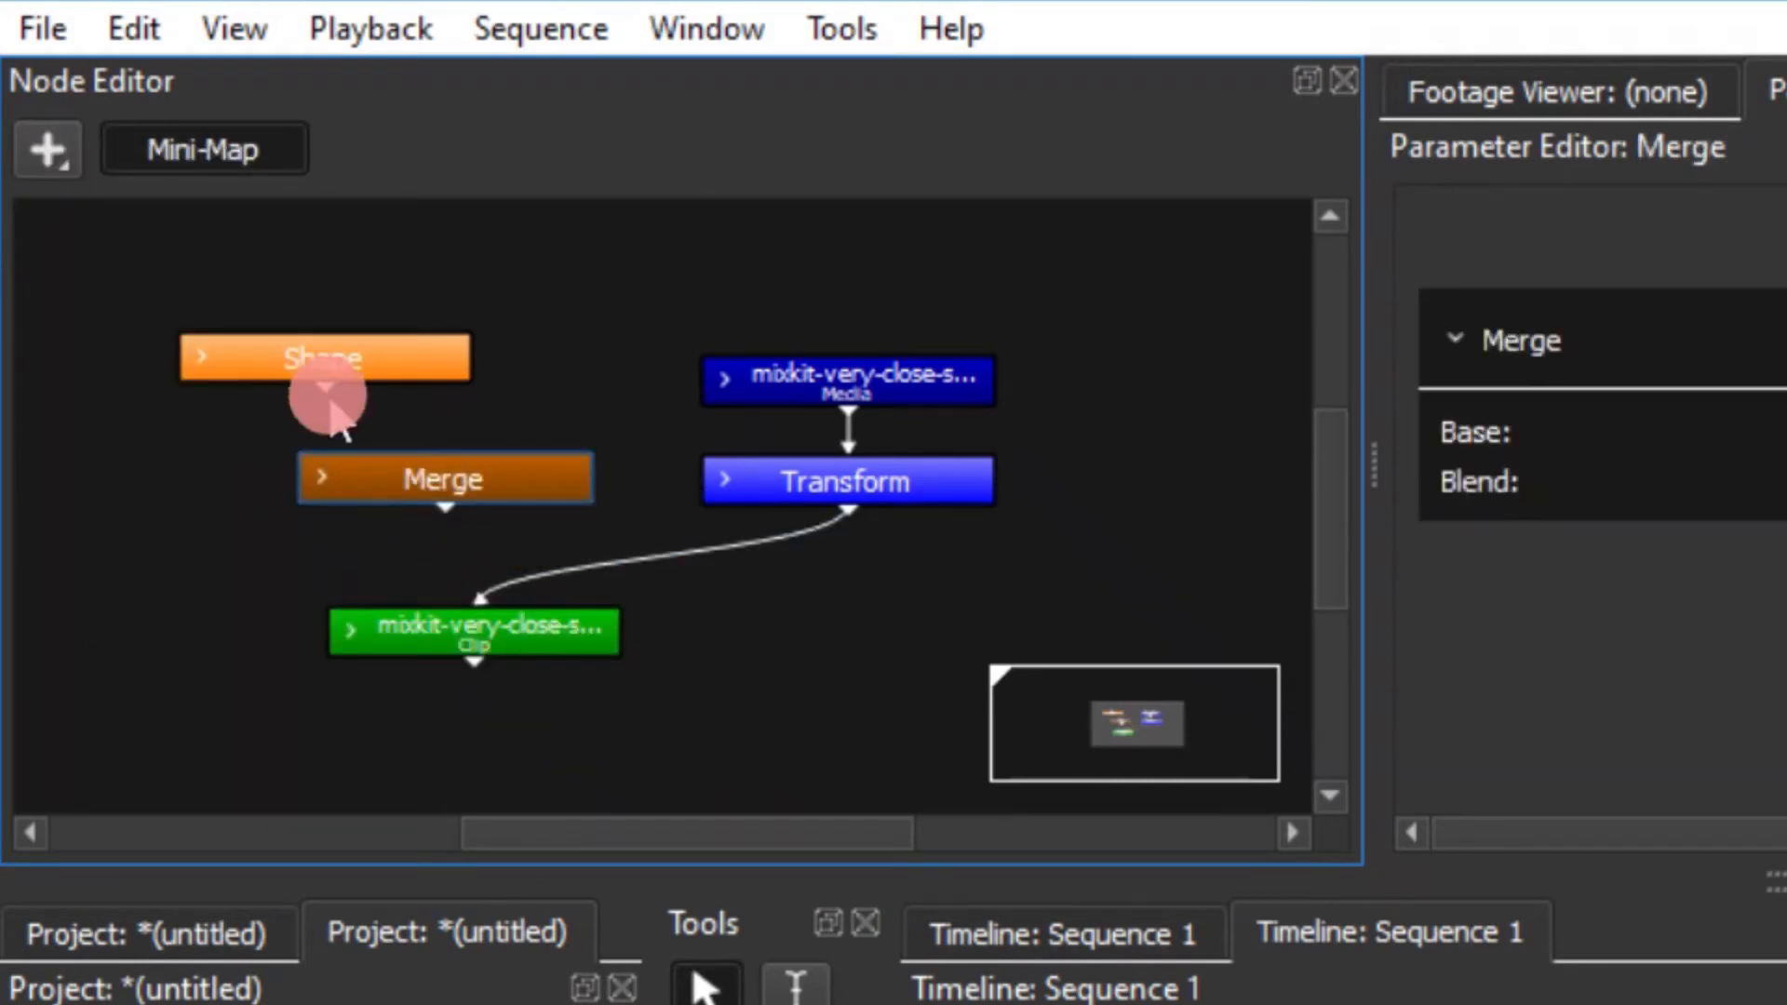
{"action": "left_click_drag", "start_coordinate": [412, 445], "coordinate": [446, 530]}
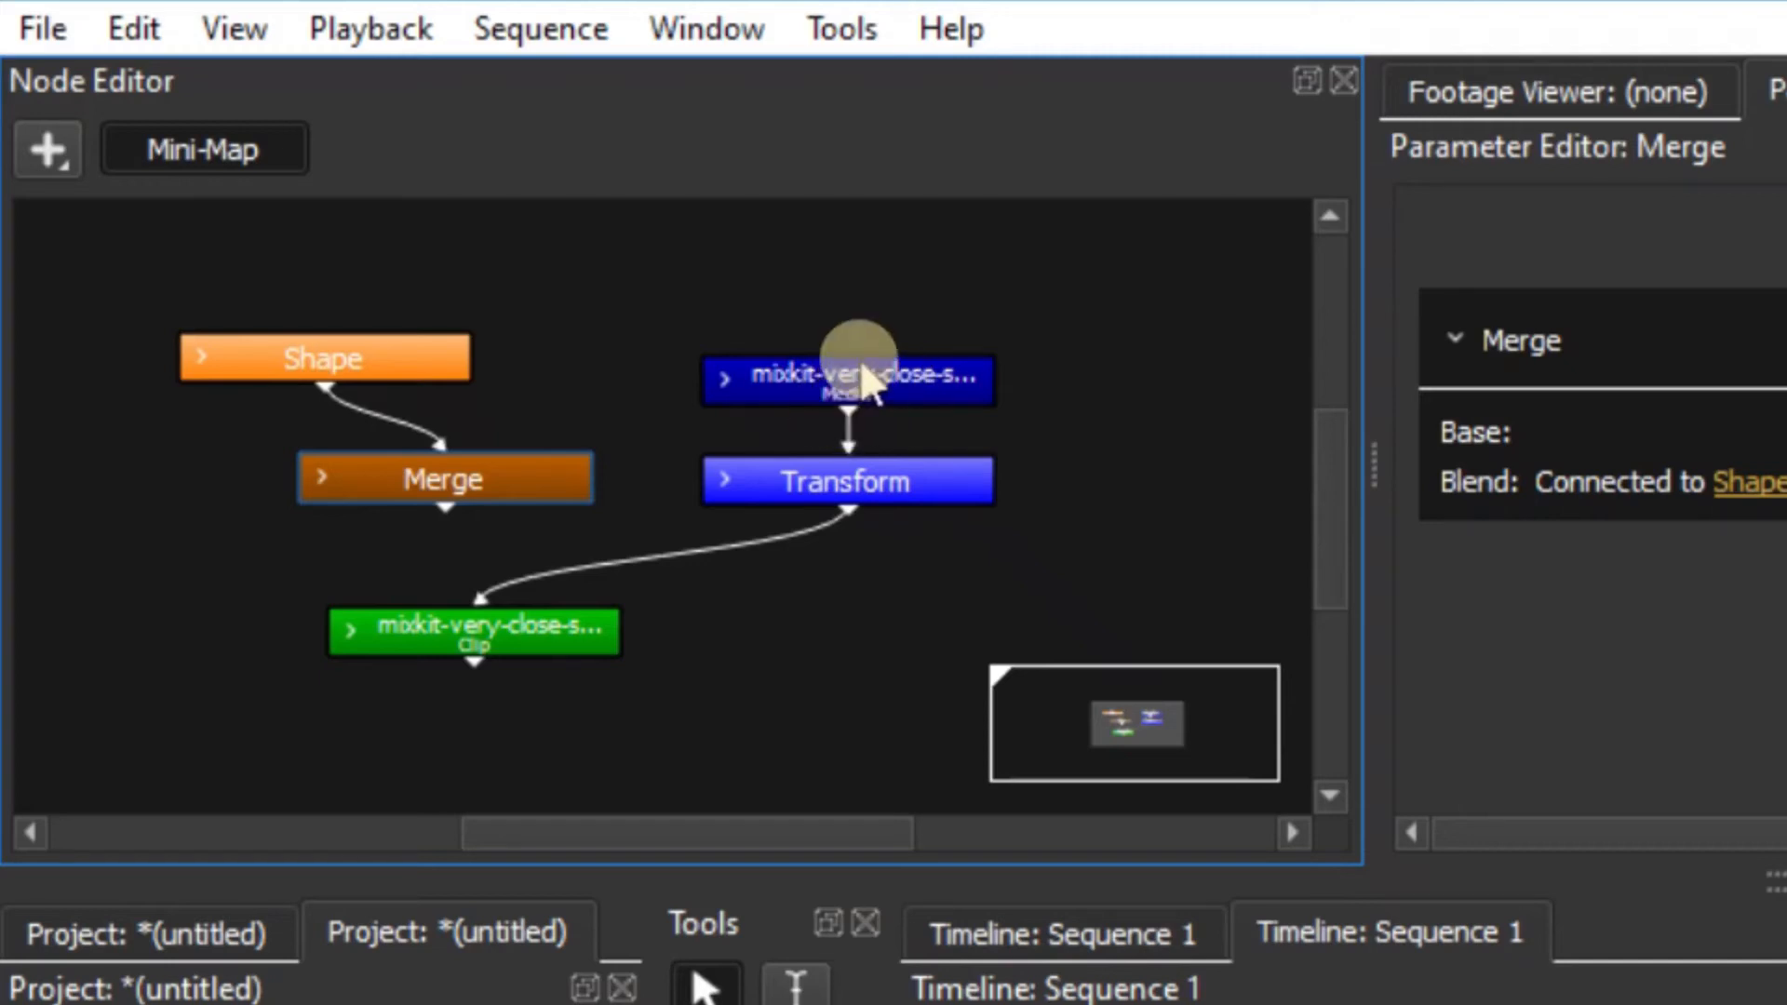
{"action": "left_click_drag", "start_coordinate": [847, 507], "coordinate": [475, 650]}
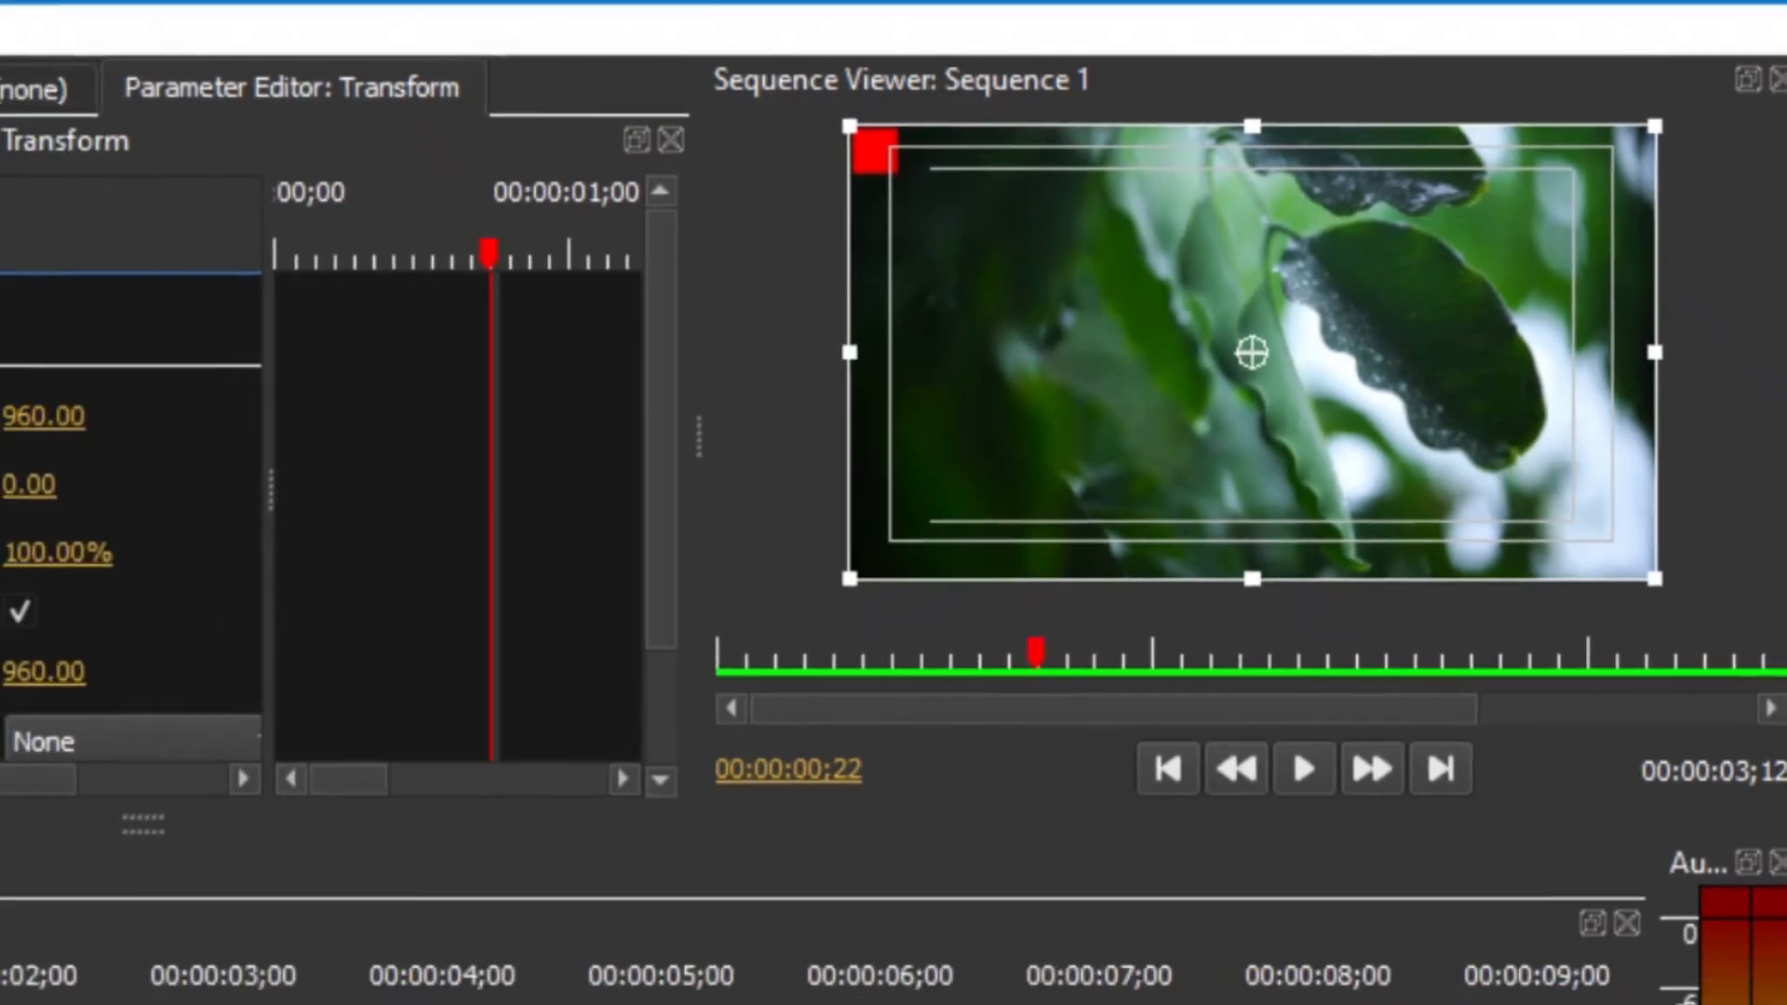
Move the Shape node up and insert a Transform node between it and the Merge node.
{"action": "left_click", "coordinate": [2, 373]}
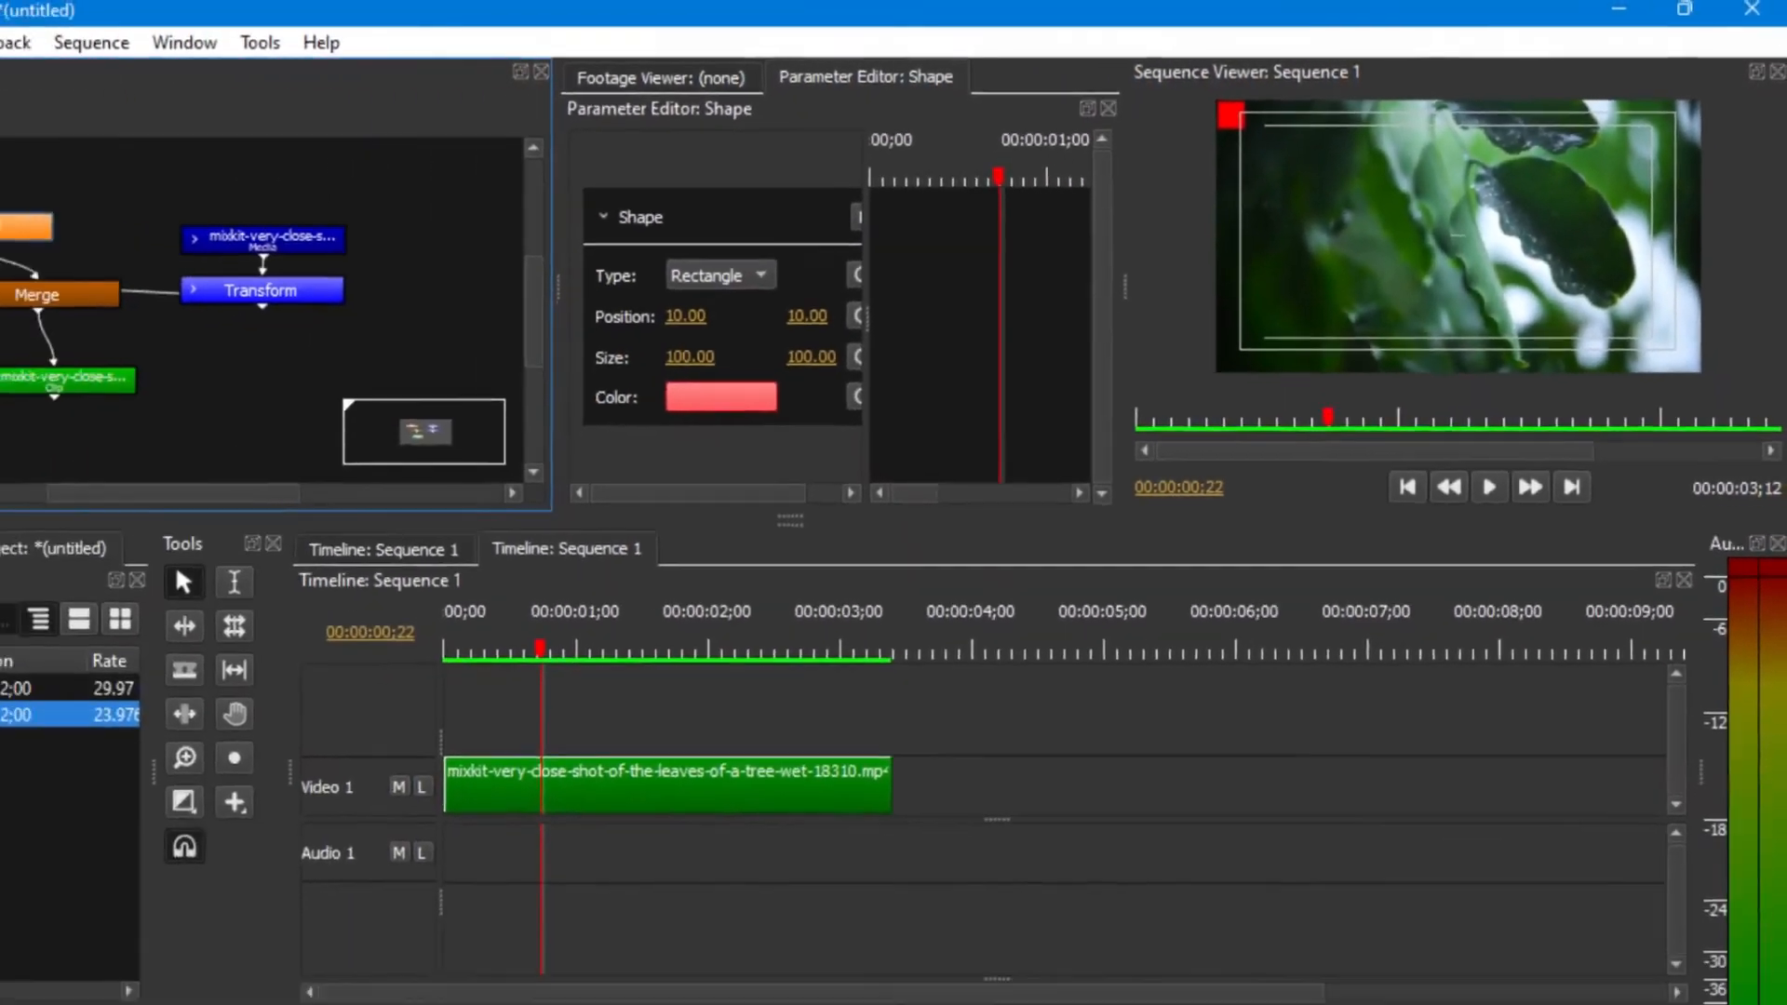
{"action": "left_click_drag", "start_coordinate": [189, 220], "coordinate": [169, 177]}
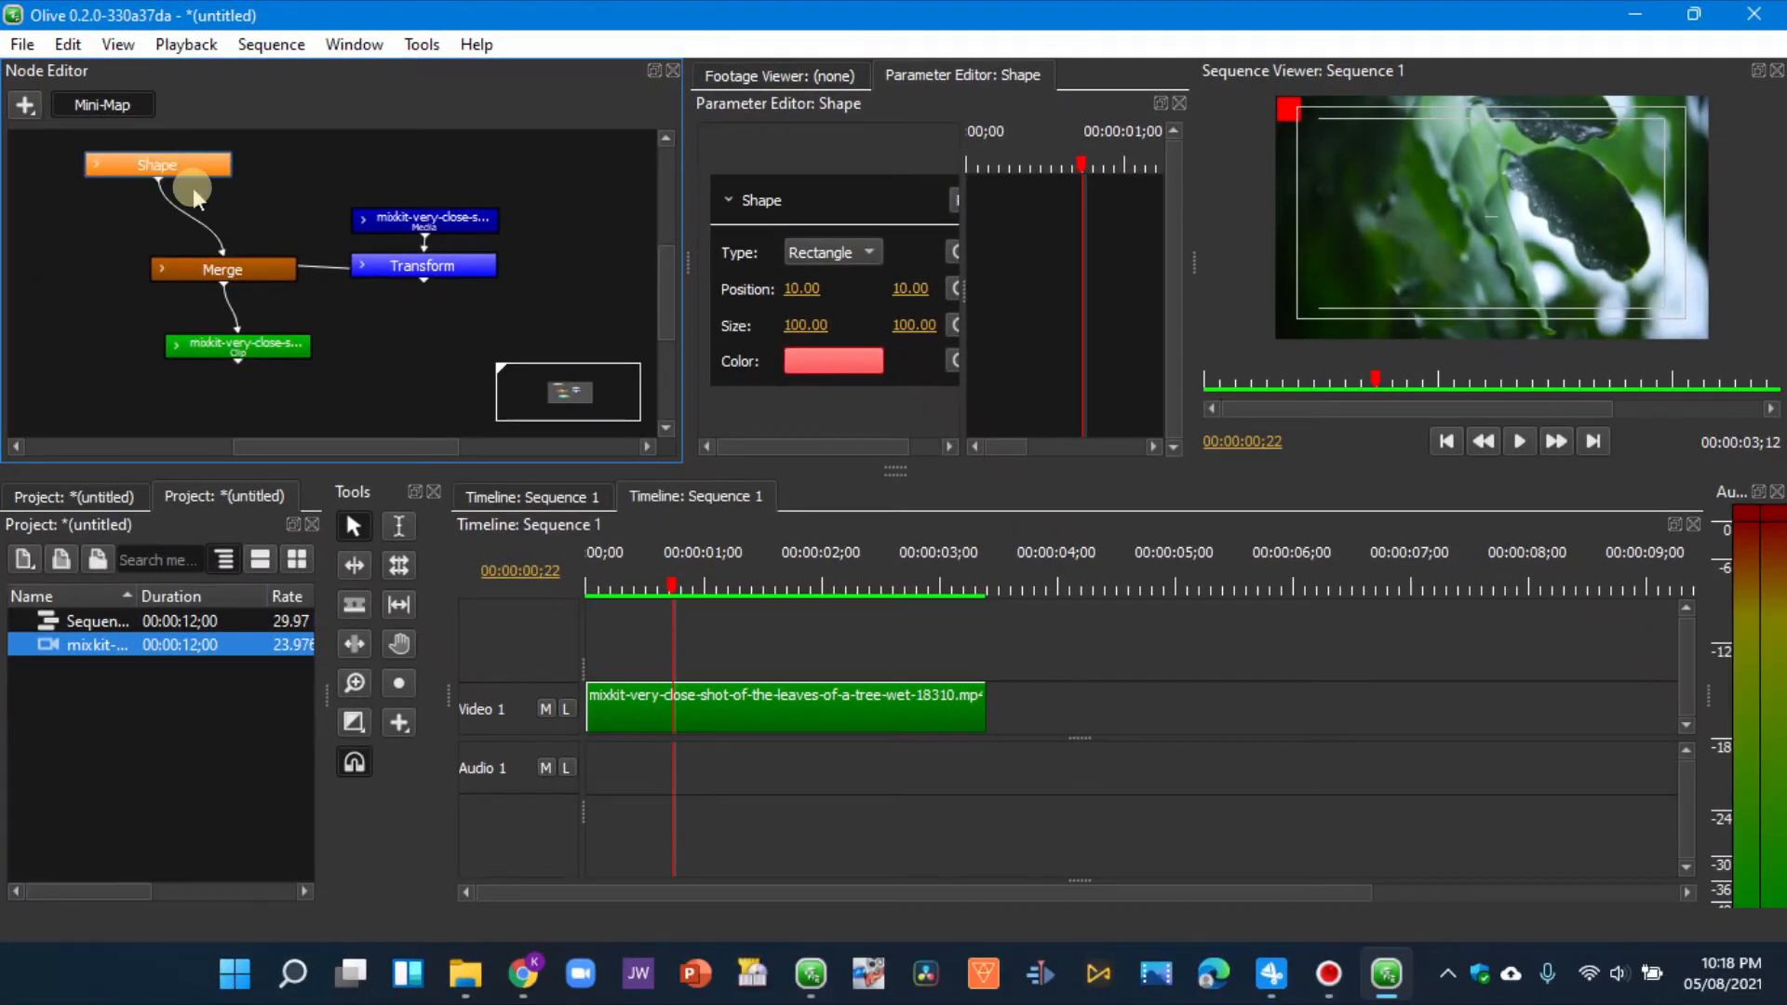
{"action": "left_click", "coordinate": [232, 206]}
{"action": "left_click", "coordinate": [140, 168]}
{"action": "left_click", "coordinate": [23, 105]}
{"action": "mouse_move", "coordinate": [89, 154]}
{"action": "left_click", "coordinate": [240, 182]}
{"action": "left_click", "coordinate": [186, 209]}
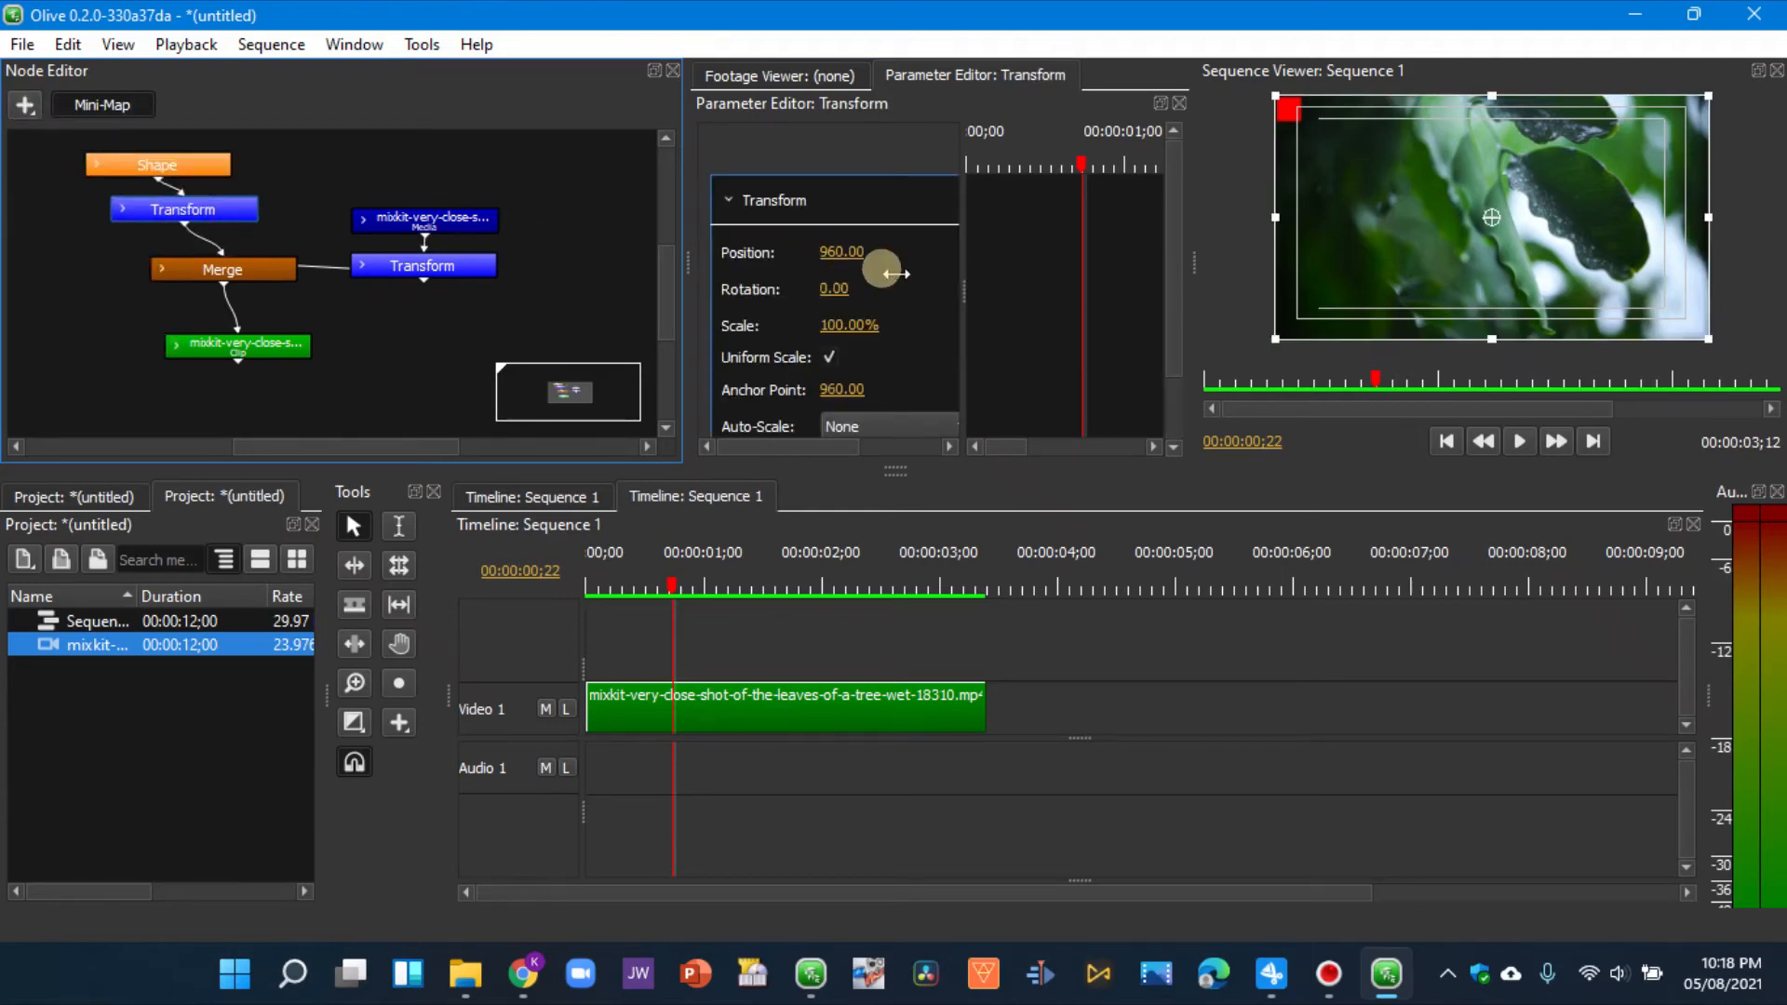
Set the shape's Transform position to about 1844 horizontally and 959 vertically, widening the parameter area to reach both values.
{"action": "left_click_drag", "start_coordinate": [973, 302], "coordinate": [1087, 298]}
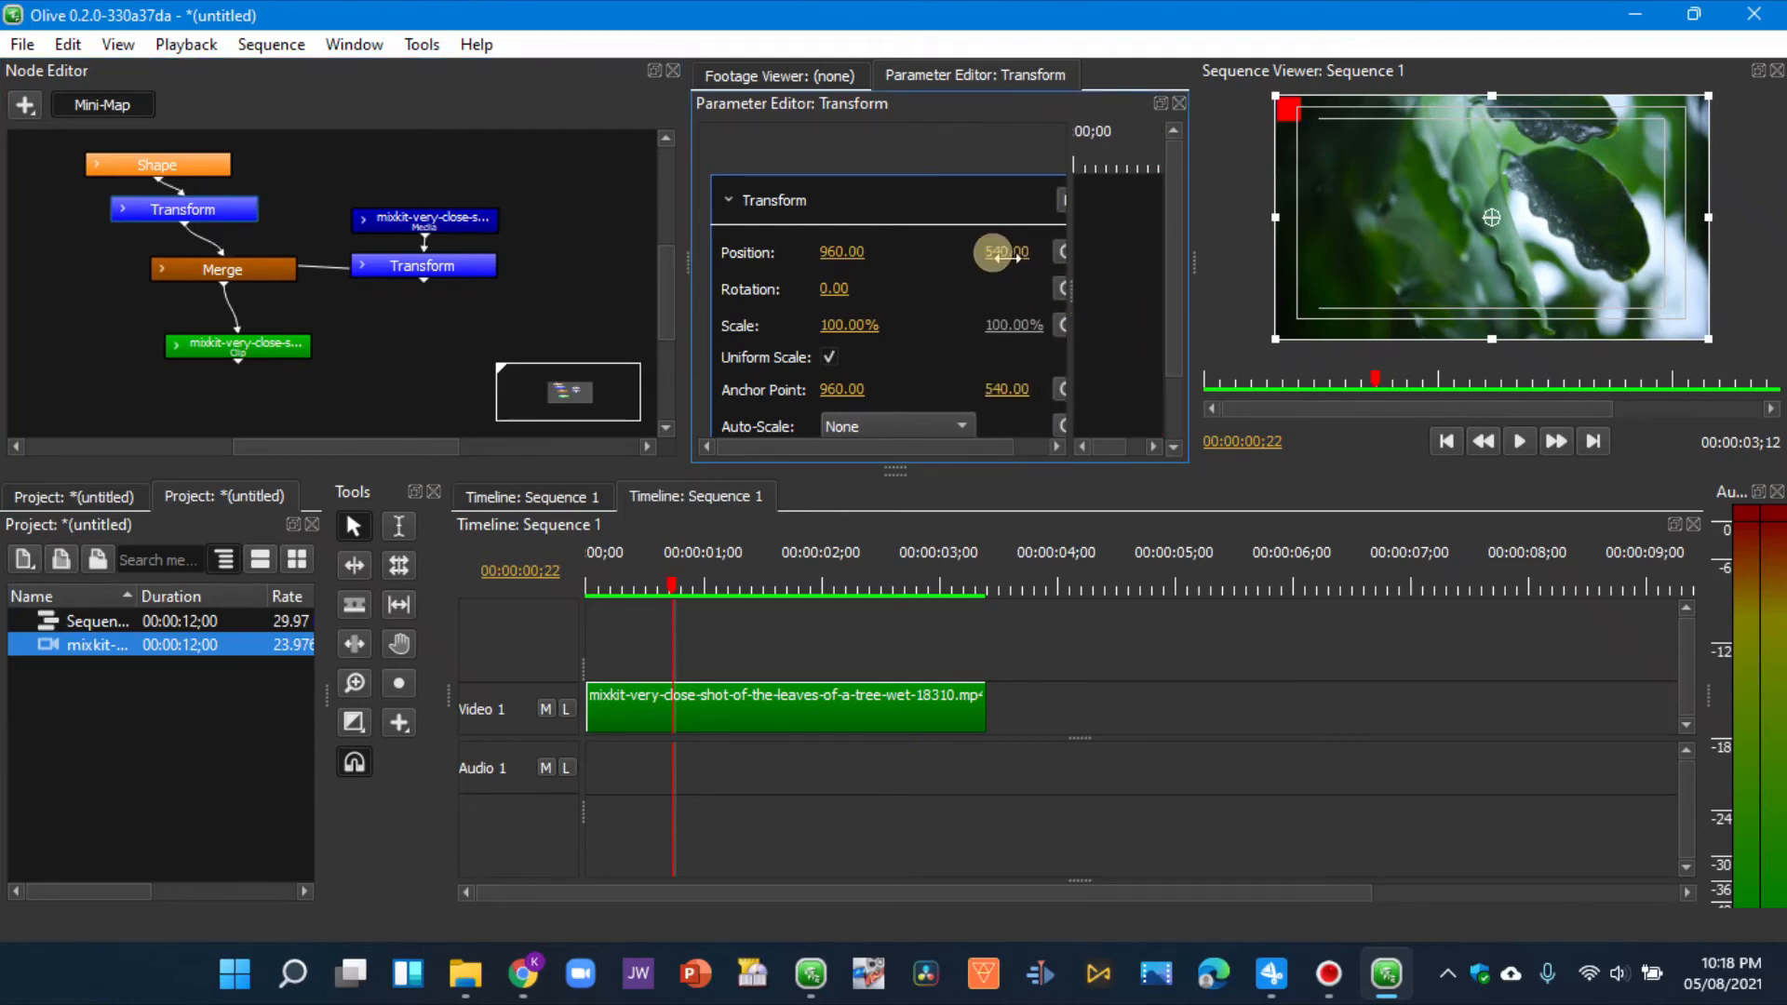
{"action": "left_click_drag", "start_coordinate": [991, 251], "coordinate": [1616, 159]}
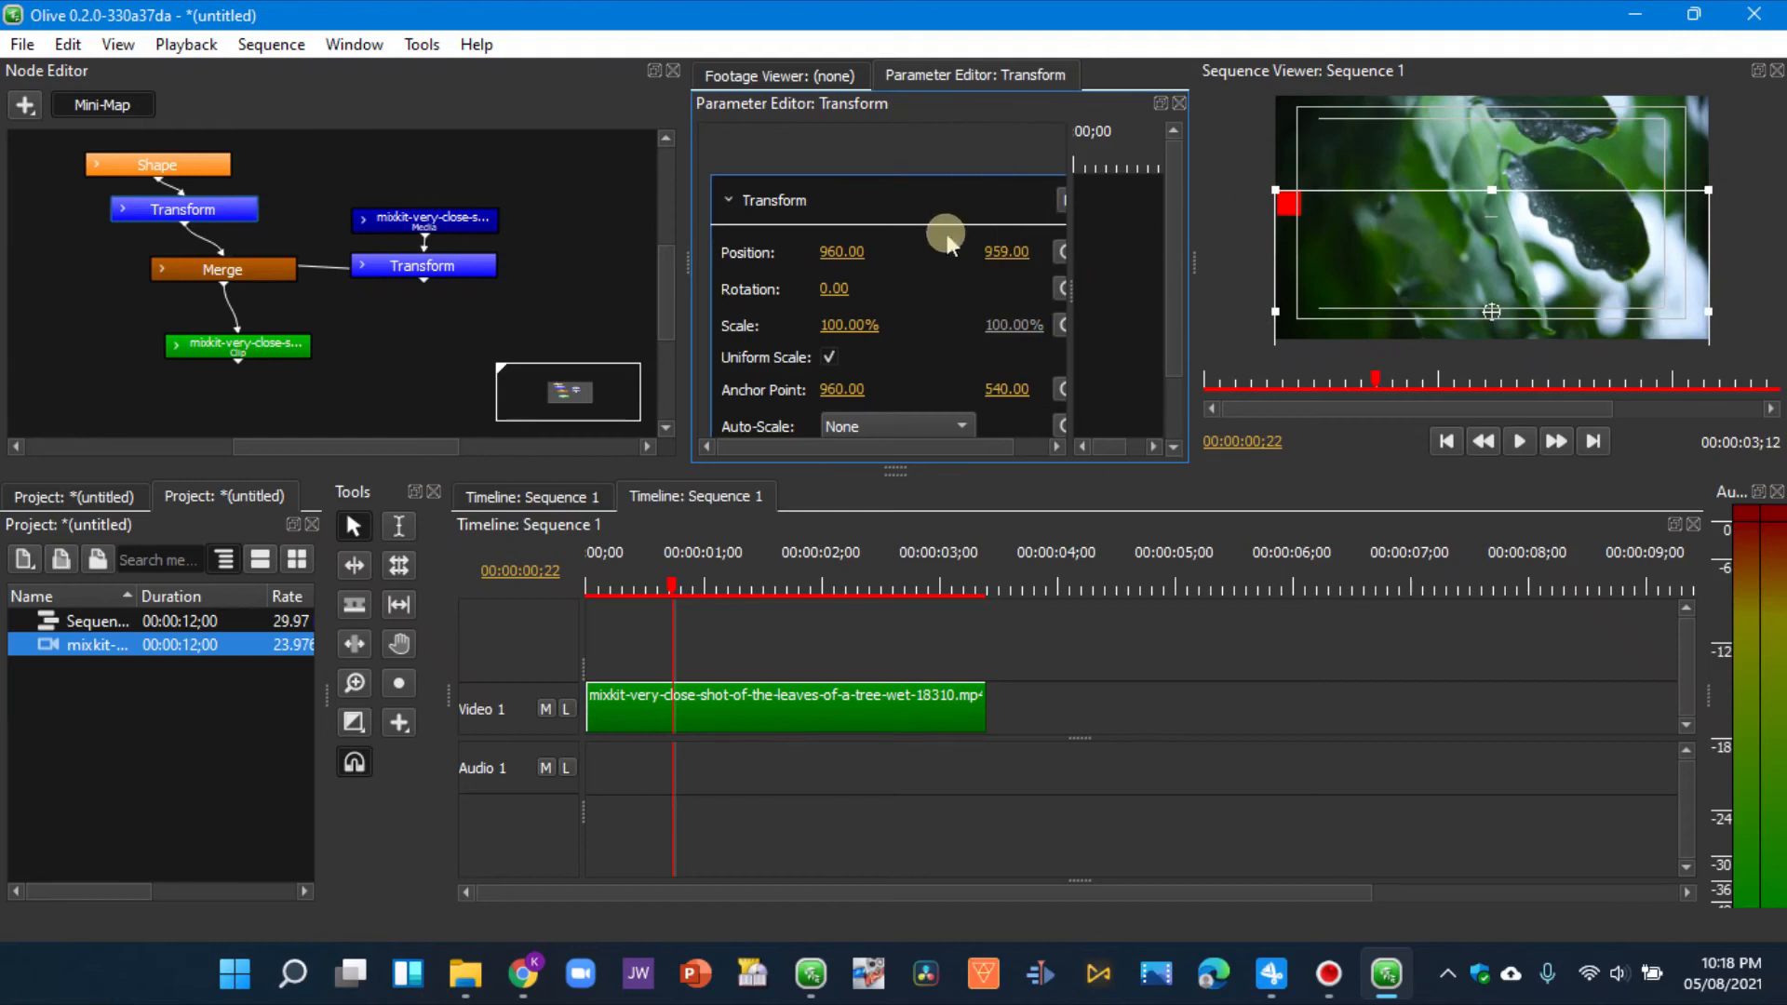
{"action": "left_click_drag", "start_coordinate": [825, 252], "coordinate": [1776, 296]}
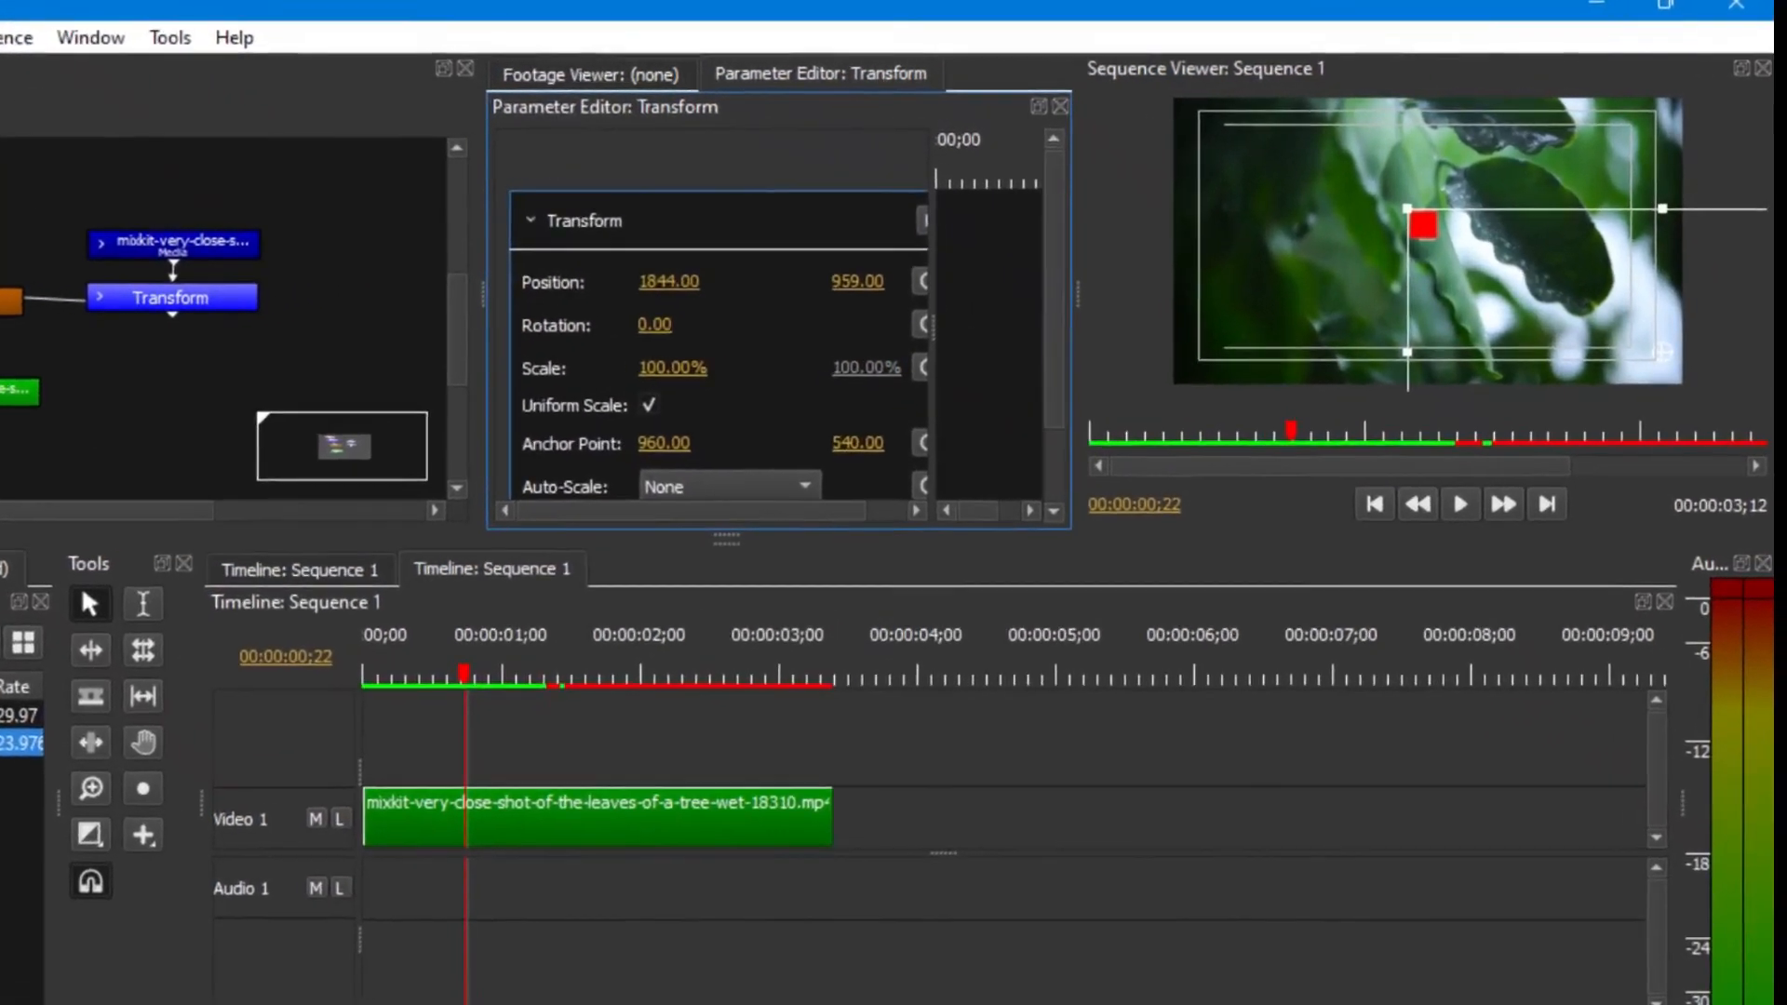
Set the Shape node's size to 500 by 500 and change its type to Ellipse.
{"action": "left_click", "coordinate": [158, 165]}
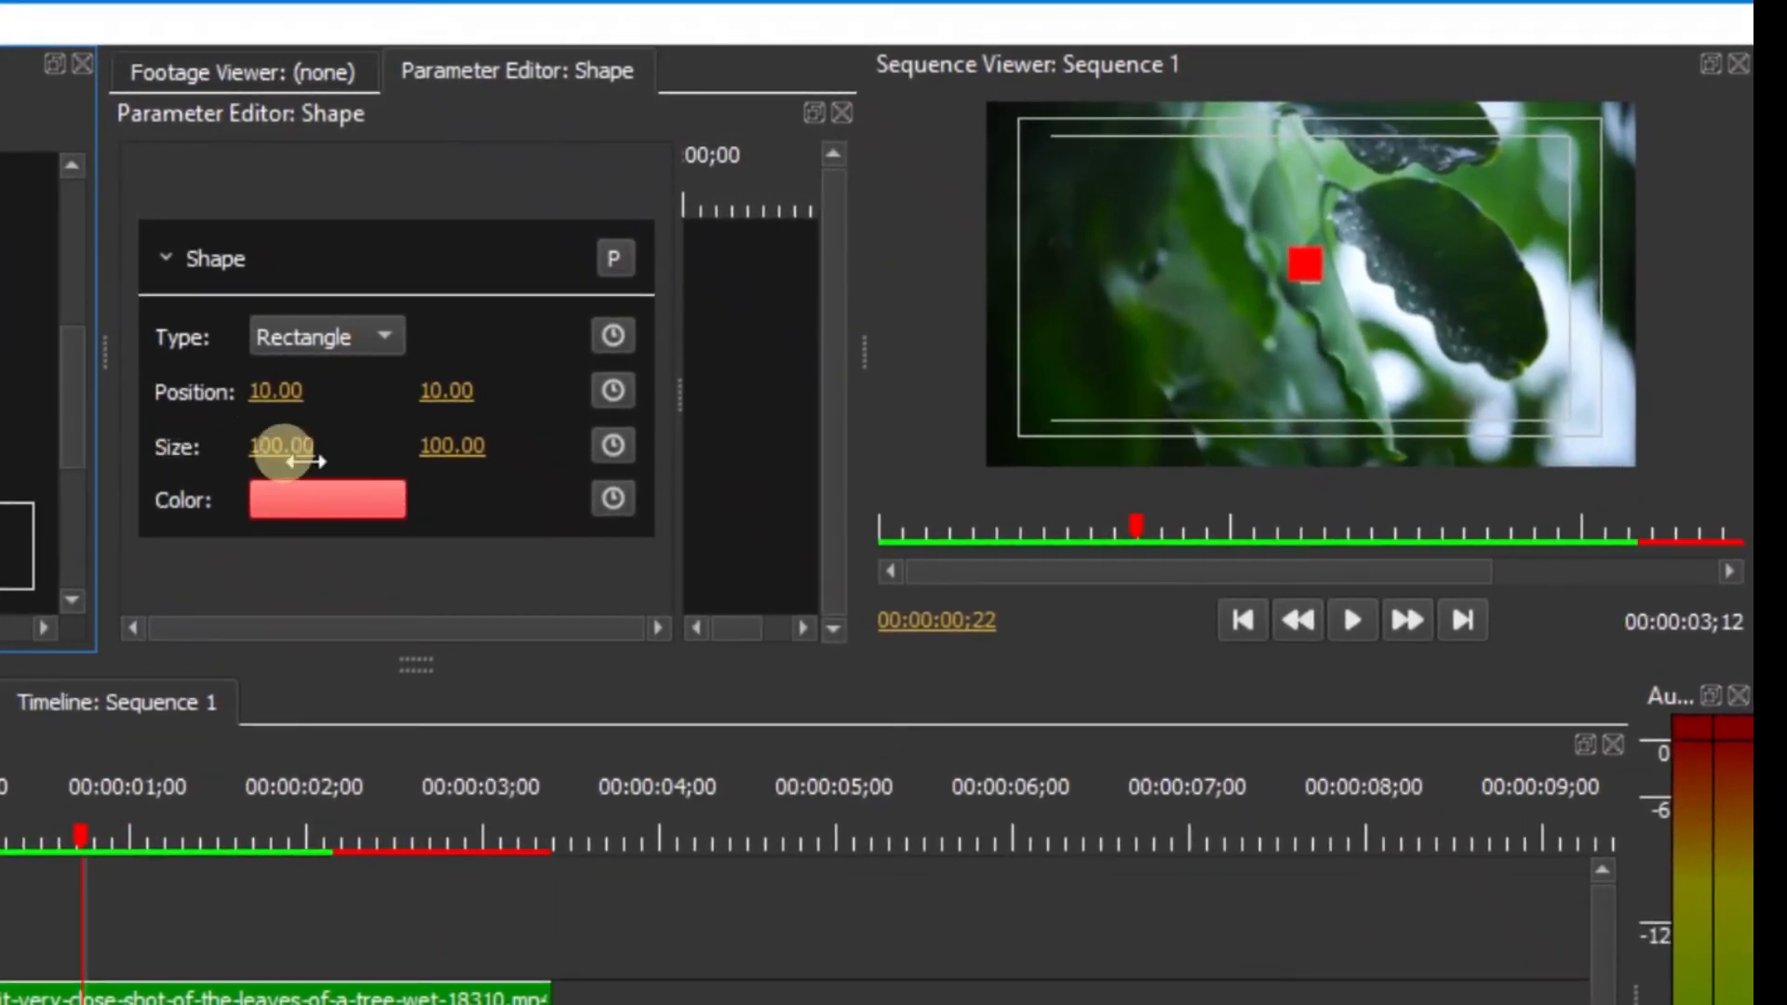
{"action": "left_click", "coordinate": [357, 423]}
{"action": "type", "text": "500"}
{"action": "key", "text": "Return"}
{"action": "left_click", "coordinate": [349, 344]}
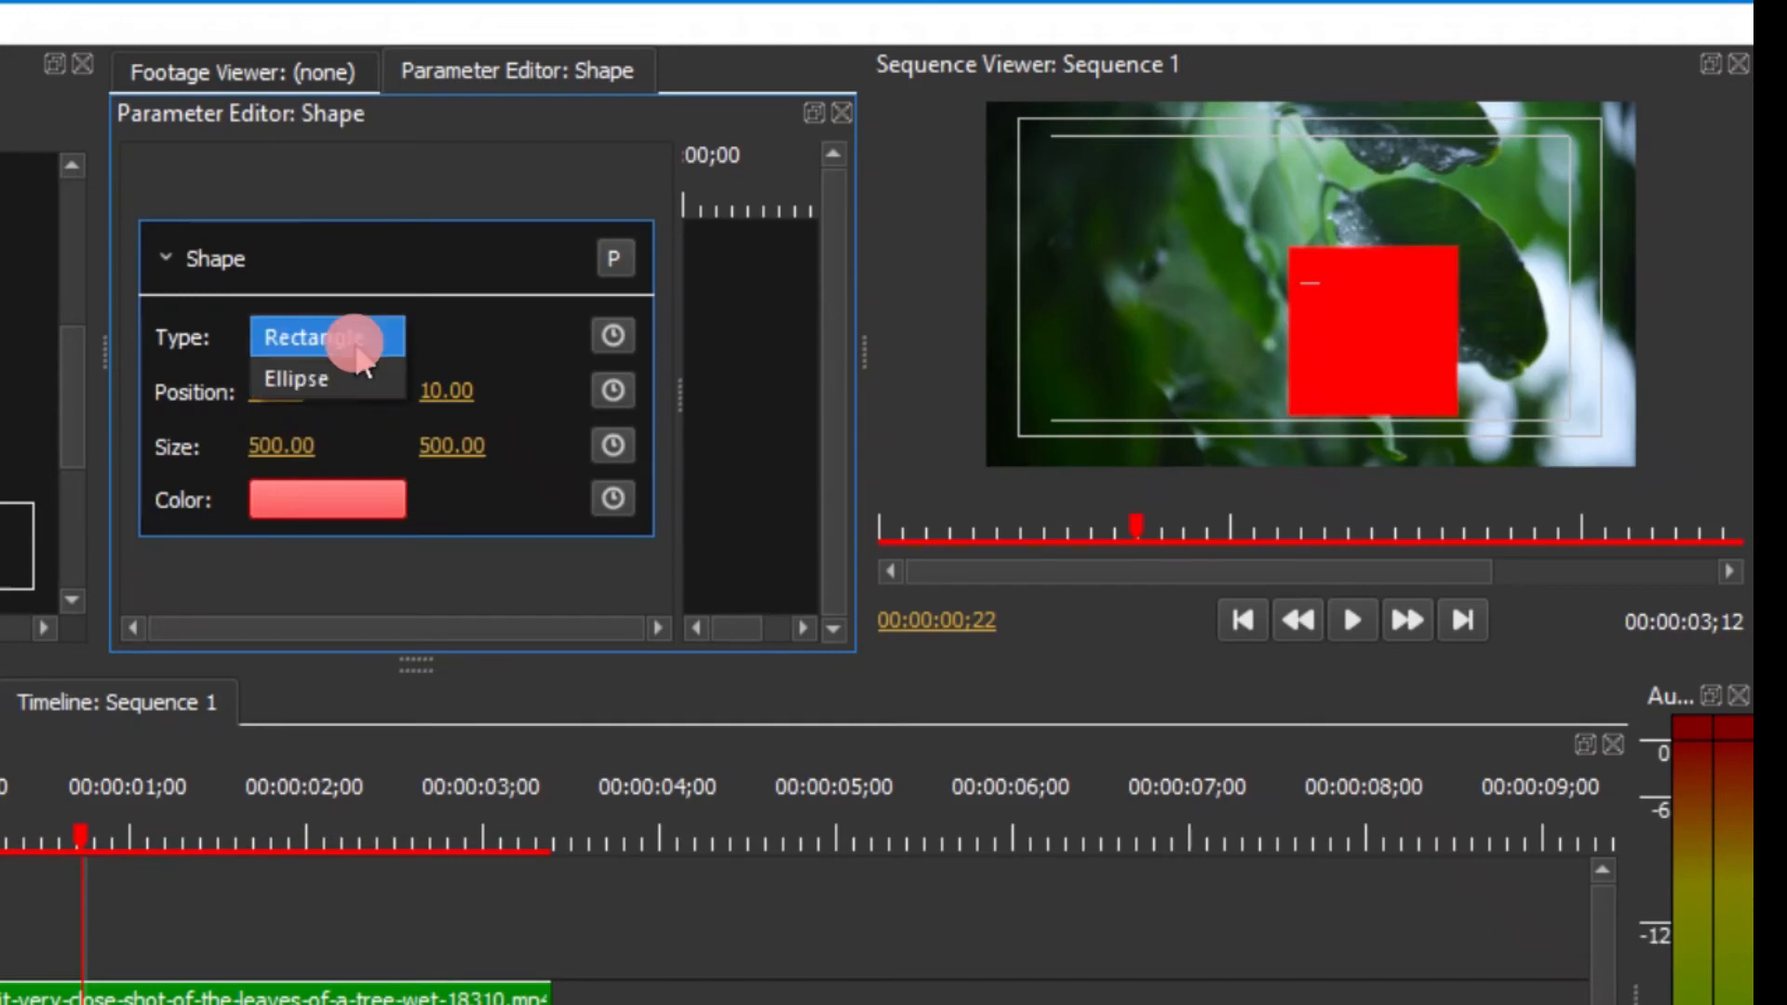
{"action": "left_click", "coordinate": [312, 370]}
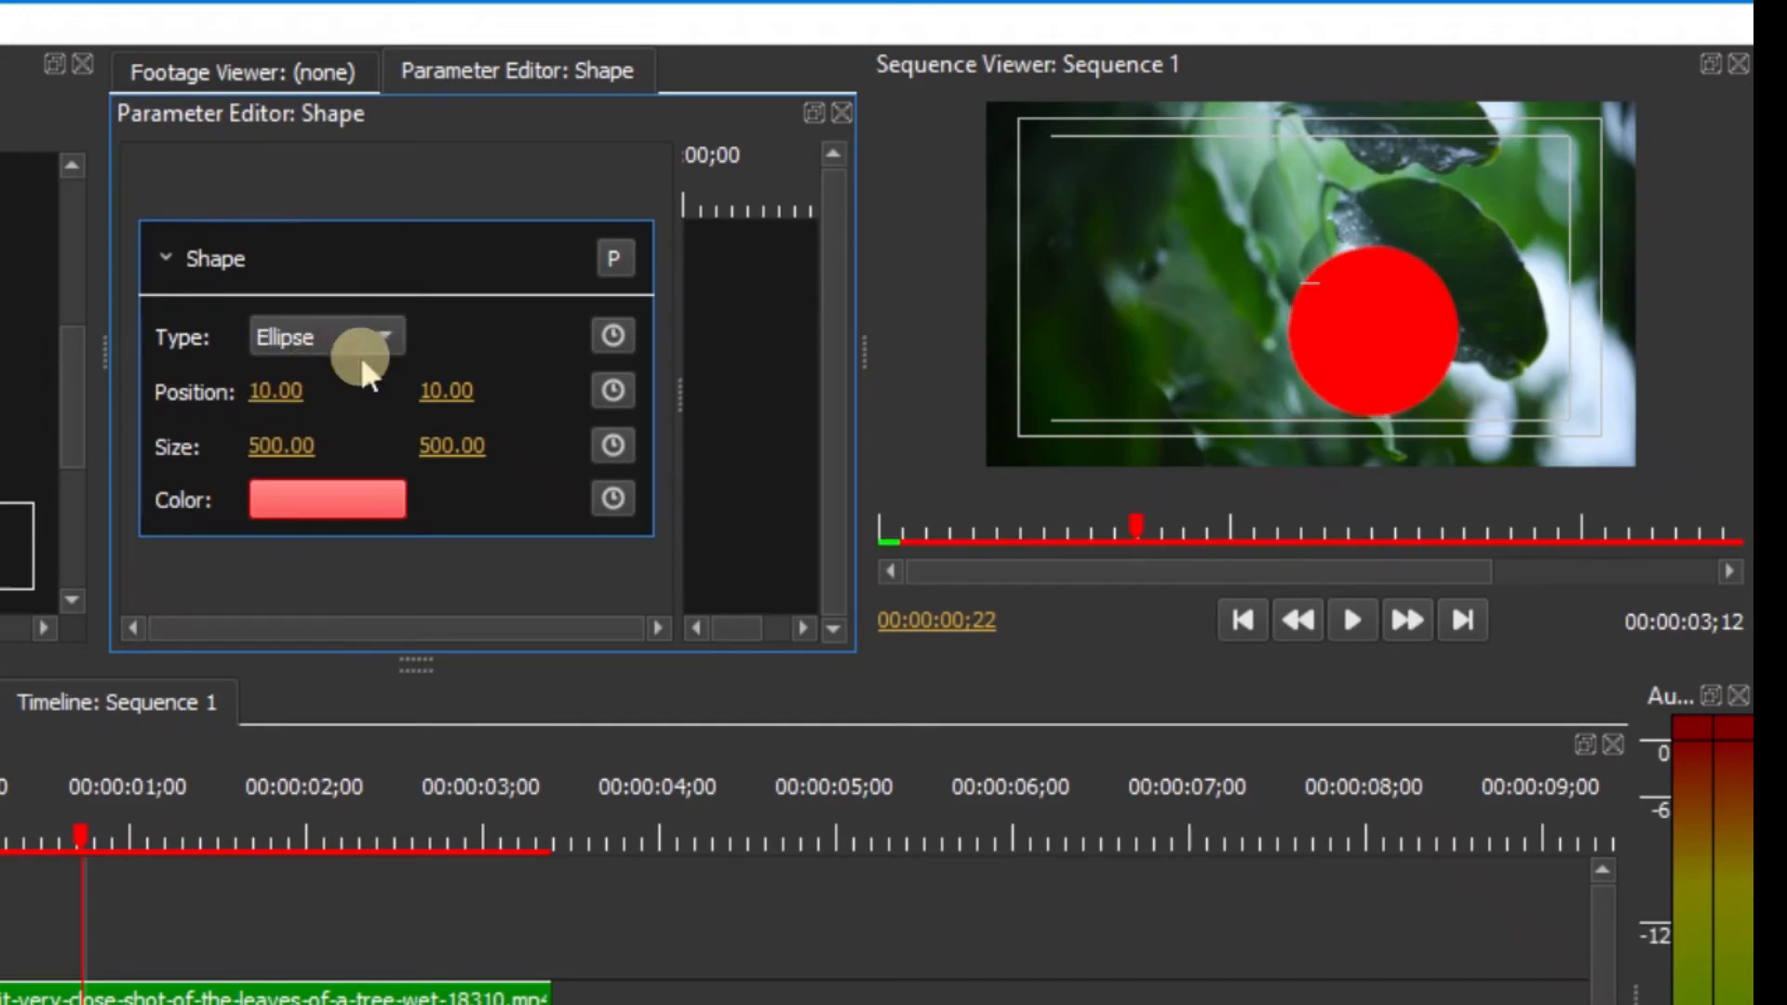
Enable keyframing for the shape's type at 00:00:00;11, keeping Ellipse and widening the parameter area to reach the control.
{"action": "left_click_drag", "start_coordinate": [84, 829], "coordinate": [20, 845]}
{"action": "left_click", "coordinate": [349, 335]}
{"action": "left_click", "coordinate": [311, 296]}
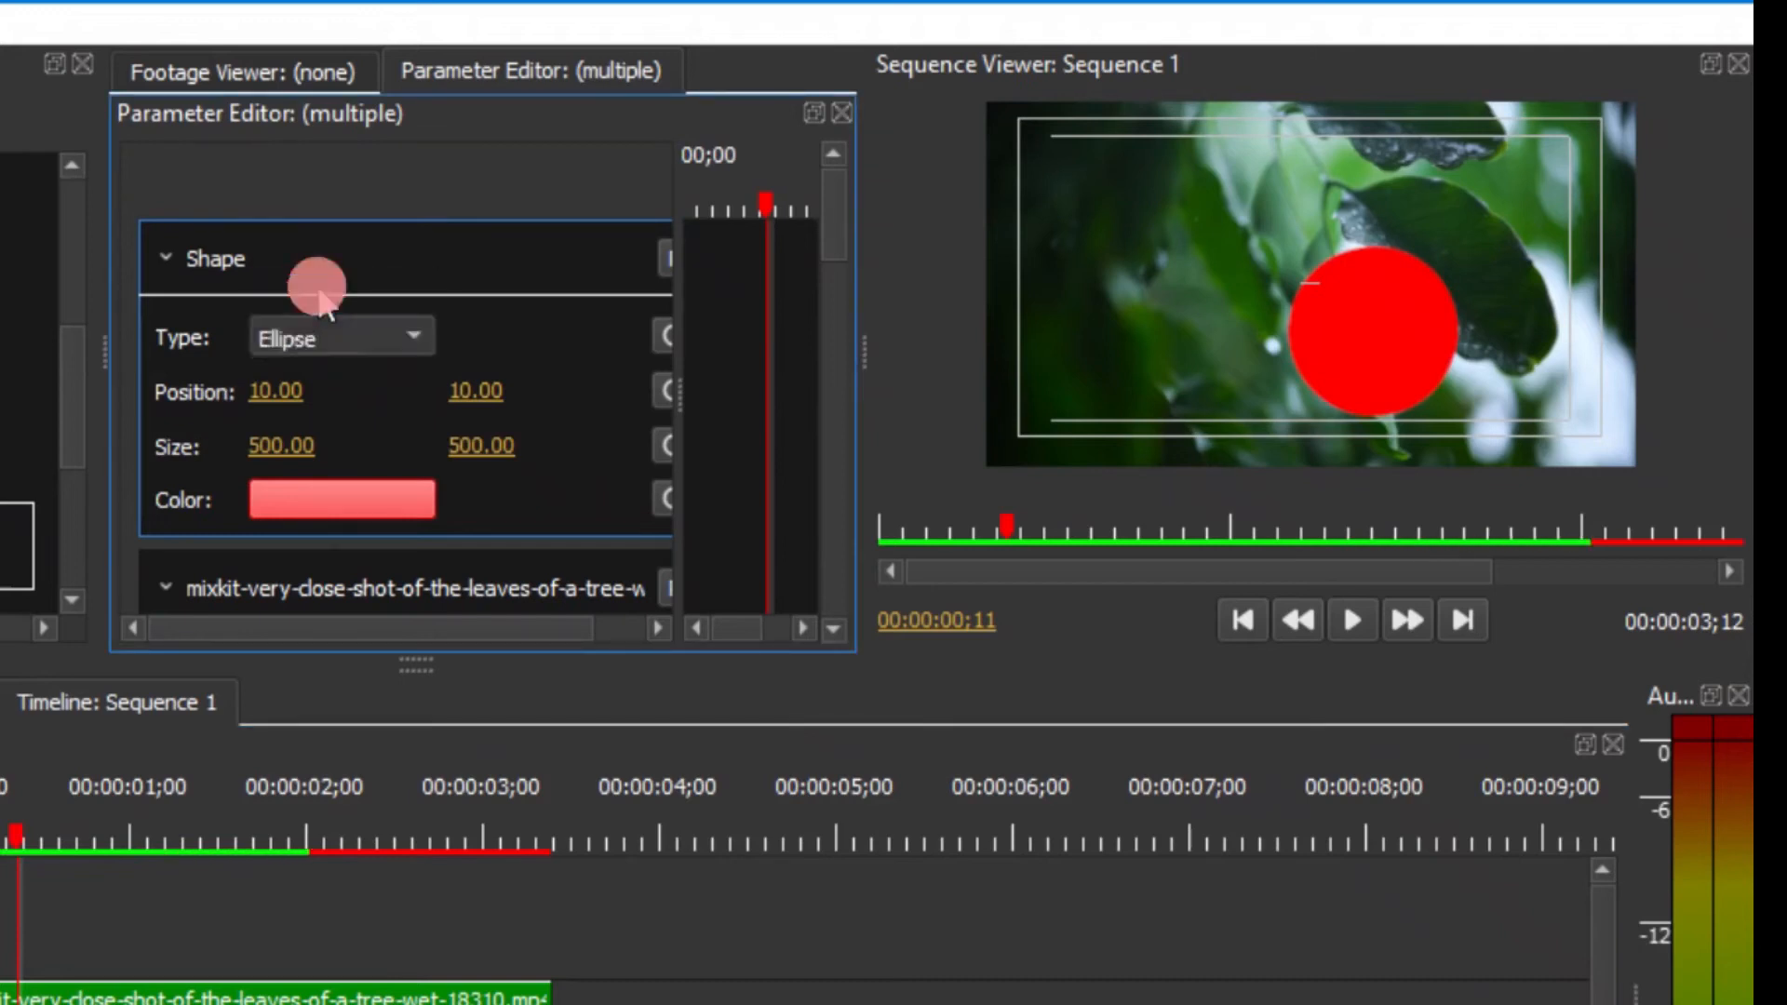
{"action": "left_click", "coordinate": [320, 335]}
{"action": "left_click", "coordinate": [331, 374]}
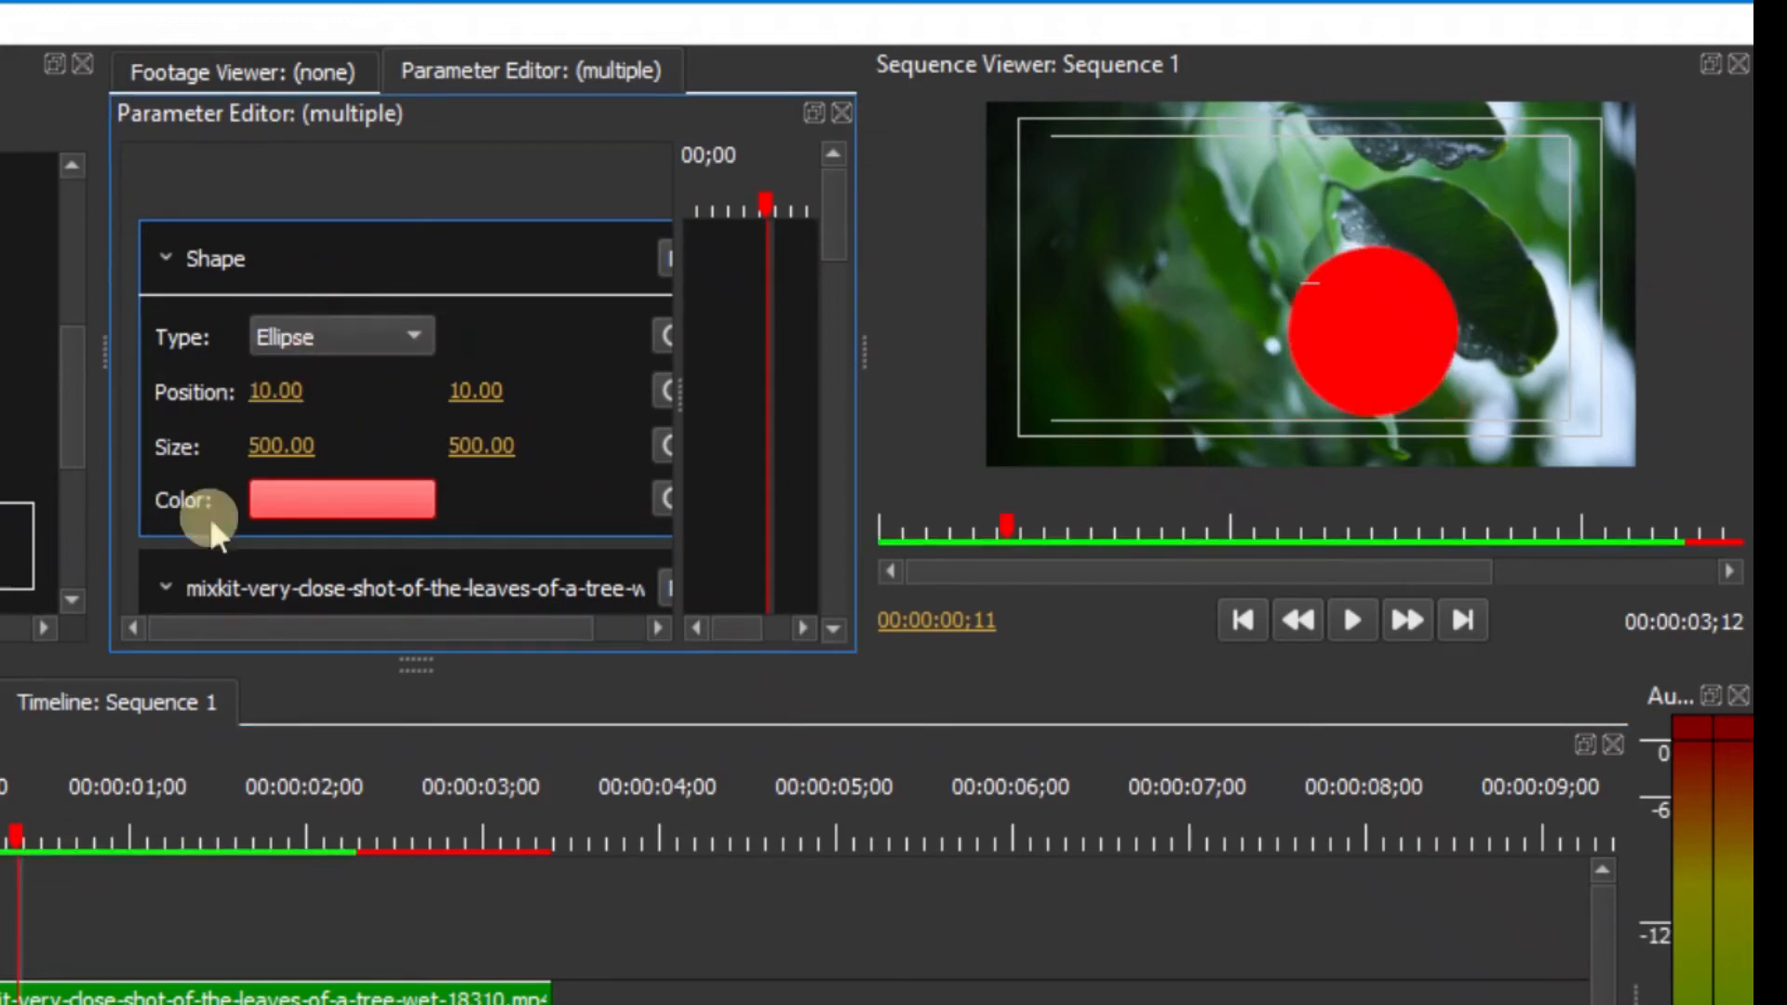
{"action": "left_click_drag", "start_coordinate": [672, 342], "coordinate": [767, 393]}
{"action": "left_click", "coordinate": [749, 337]}
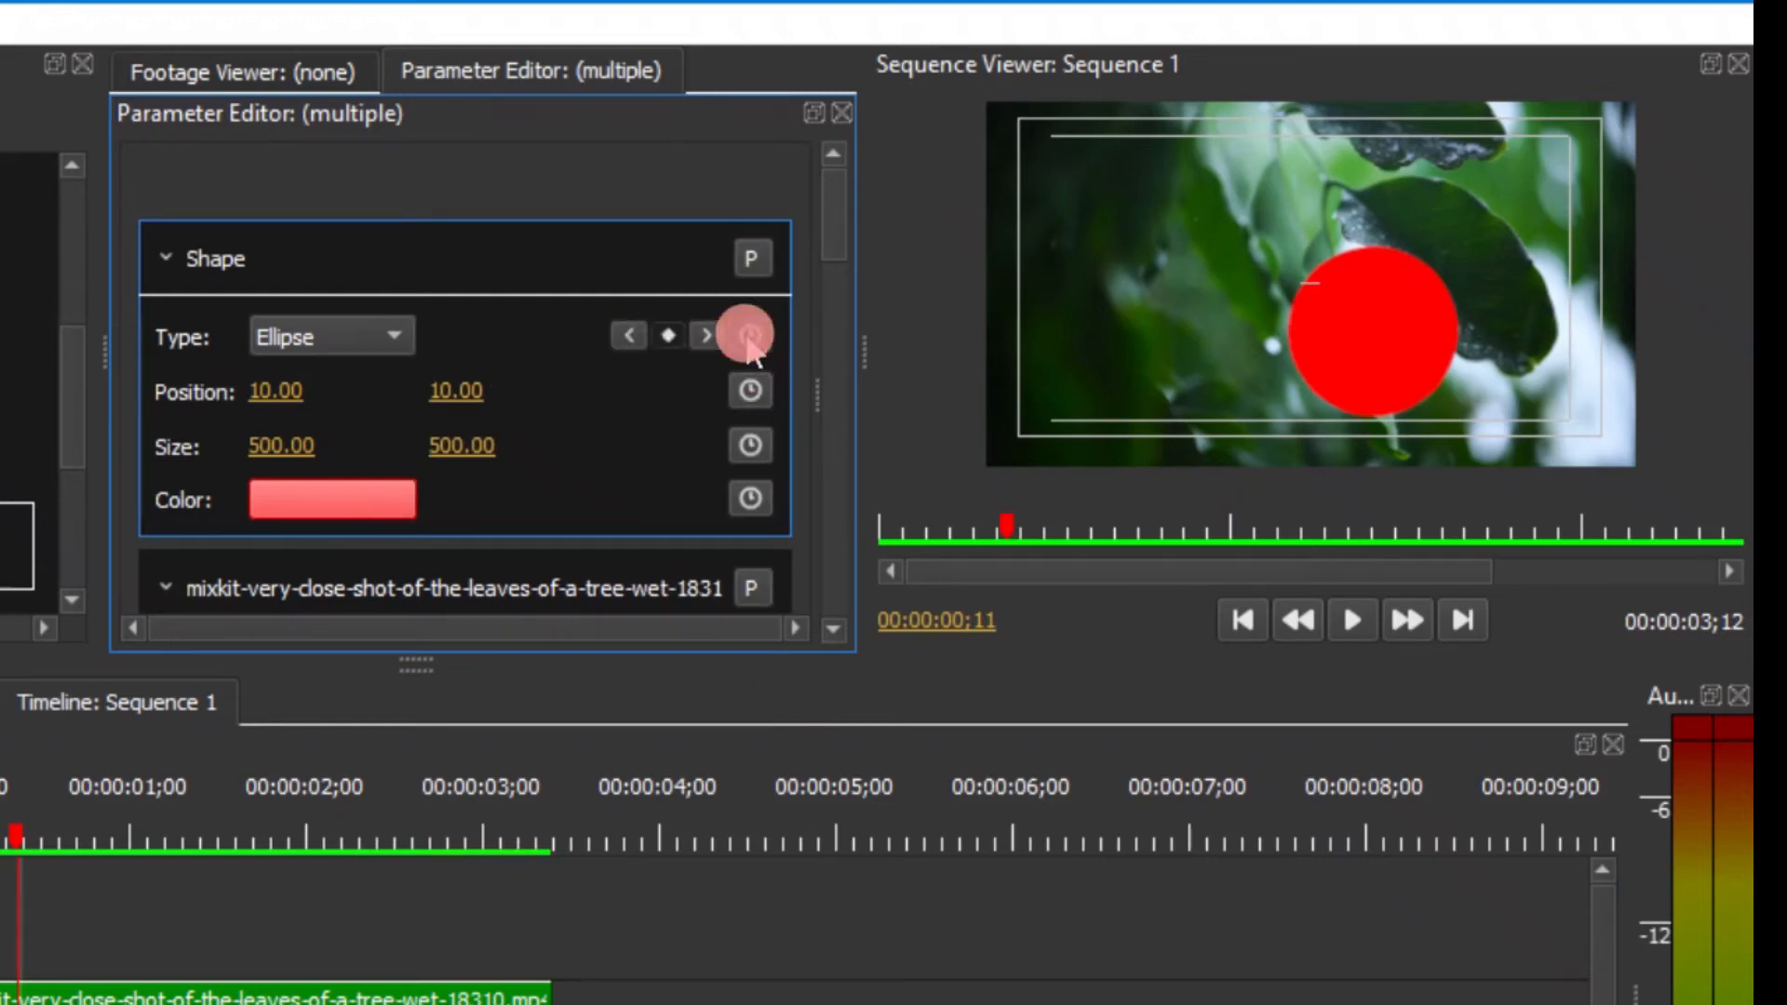
Keyframe the shape's type as Rectangle at 00:00:00;19 and play back the change of shape.
{"action": "left_click_drag", "start_coordinate": [13, 840], "coordinate": [63, 840]}
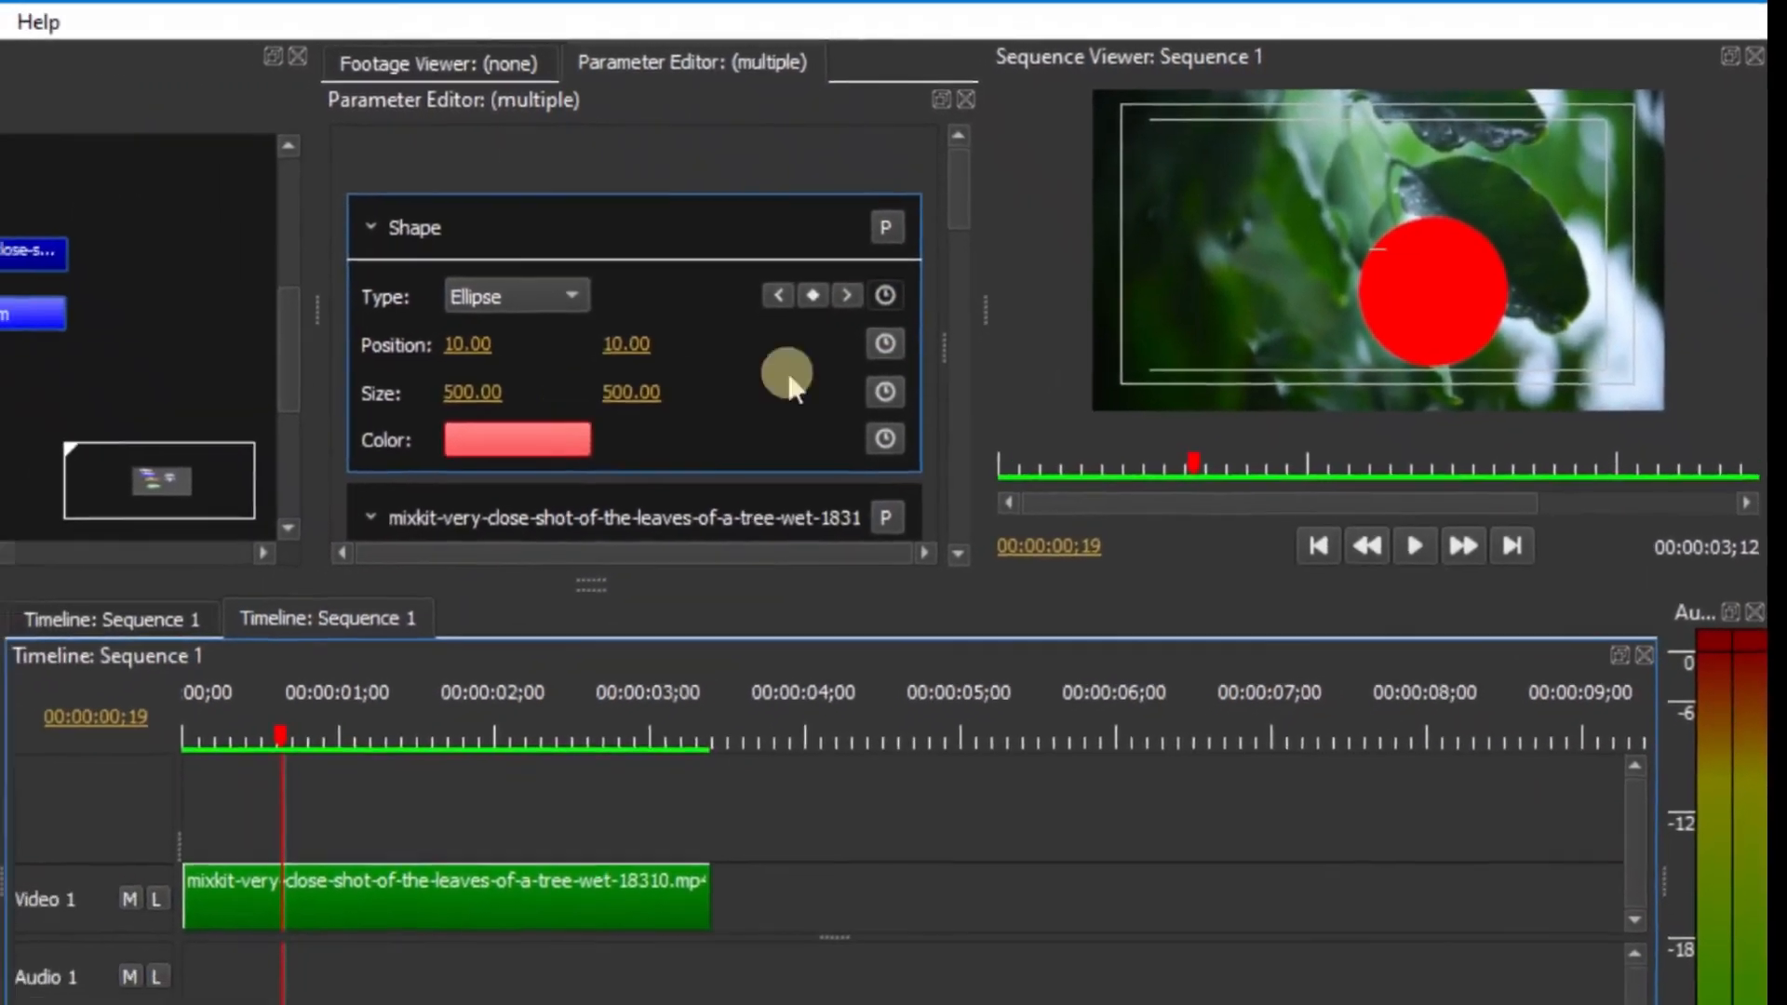
{"action": "left_click", "coordinate": [813, 295]}
{"action": "left_click", "coordinate": [615, 279]}
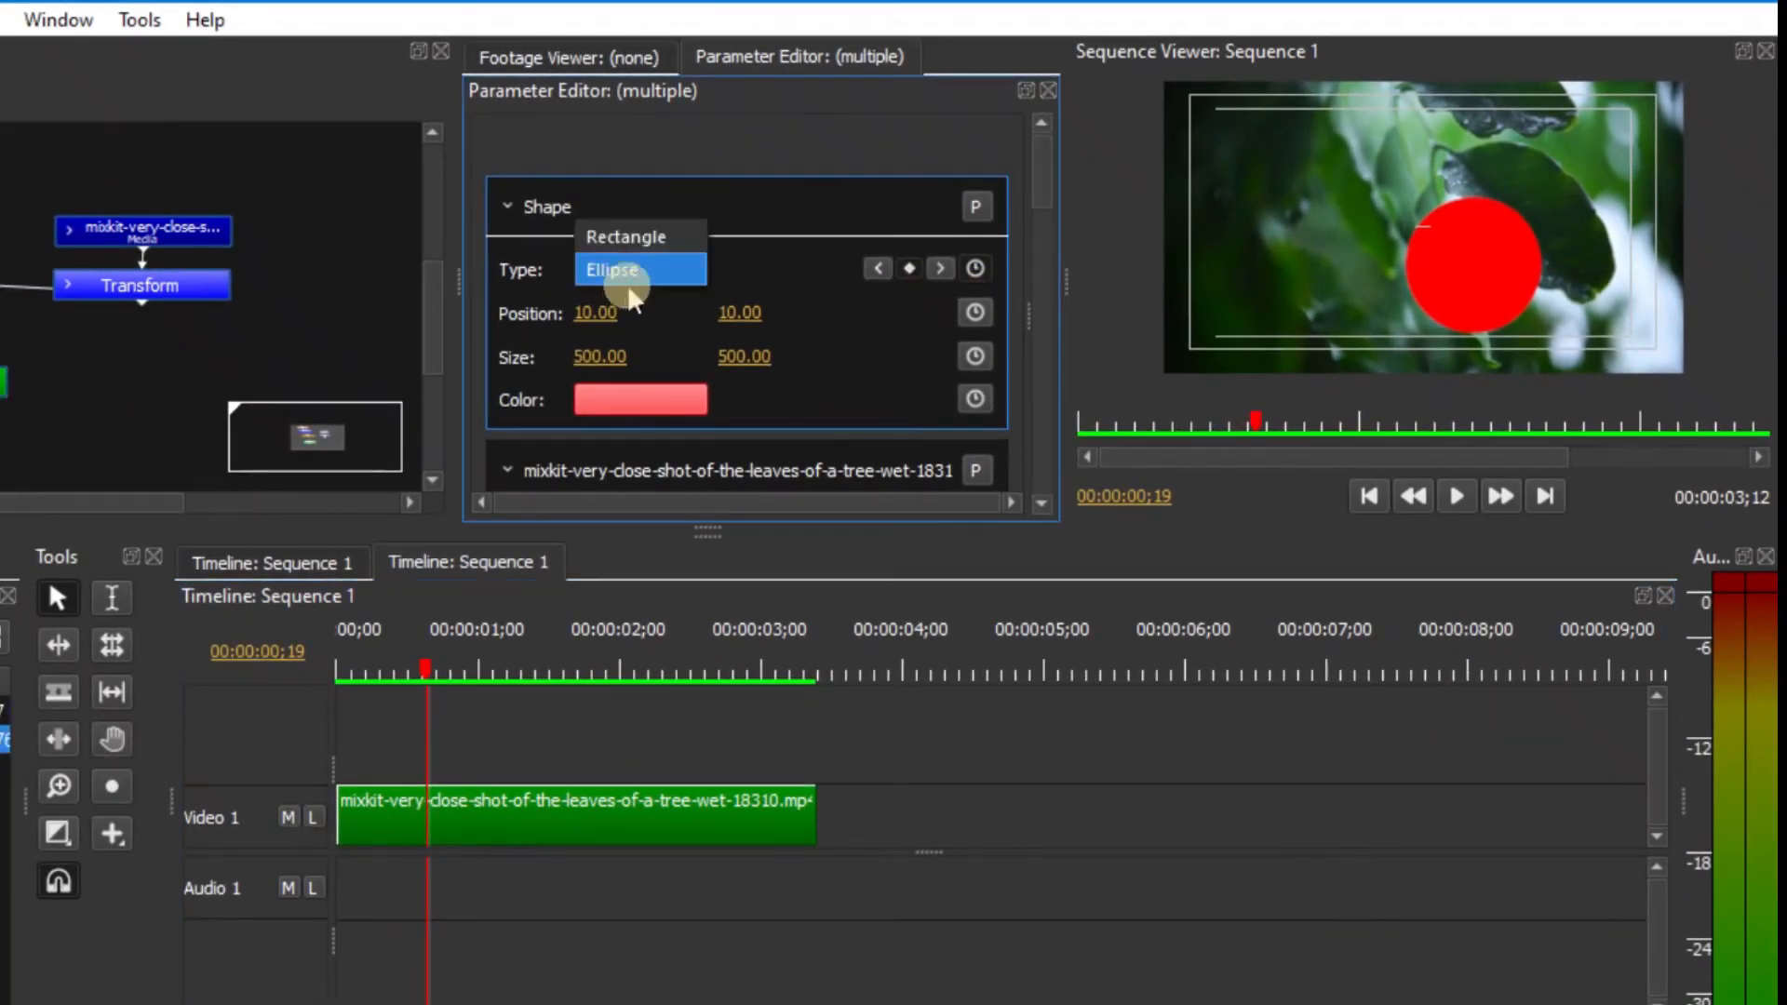
{"action": "left_click", "coordinate": [638, 231]}
{"action": "mouse_move", "coordinate": [416, 663]}
{"action": "left_mouse_down"}
{"action": "mouse_move", "coordinate": [386, 665]}
{"action": "mouse_move", "coordinate": [417, 667]}
{"action": "left_mouse_up"}
{"action": "key", "text": "space"}
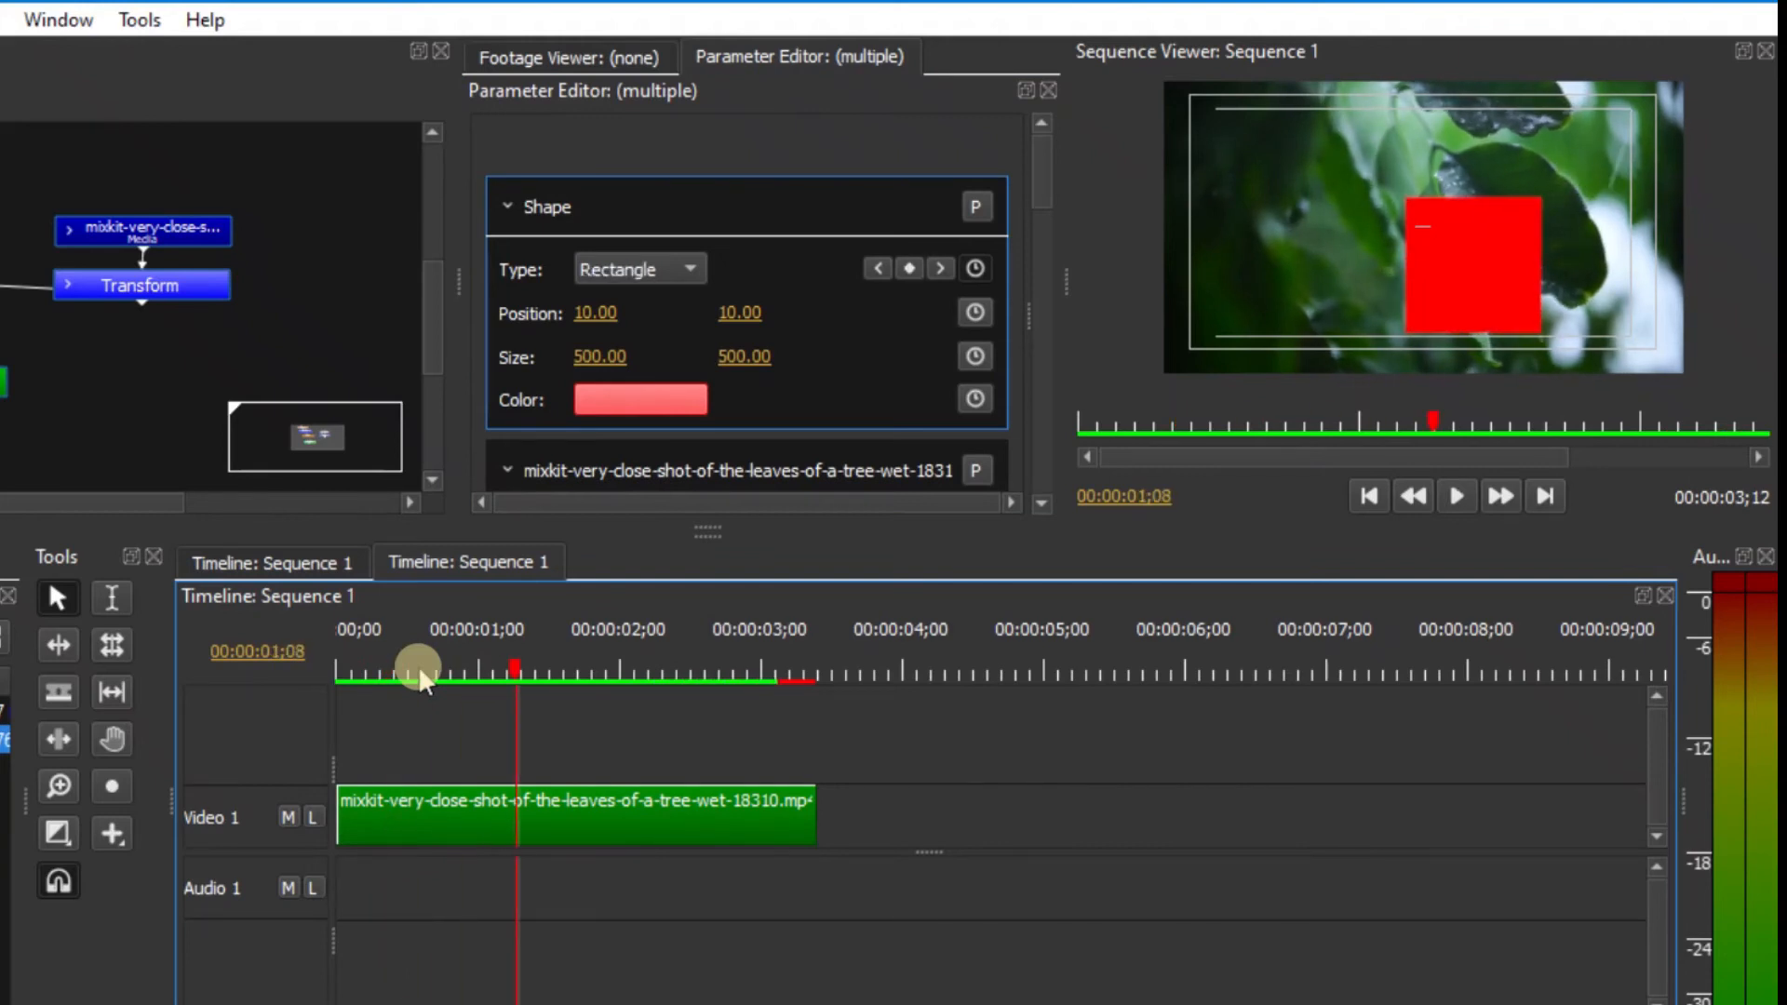
Reshape the rectangle into a thin bar about 517 by 23, positioned at about 194 horizontally and 766 vertically.
{"action": "left_click_drag", "start_coordinate": [511, 667], "coordinate": [439, 679]}
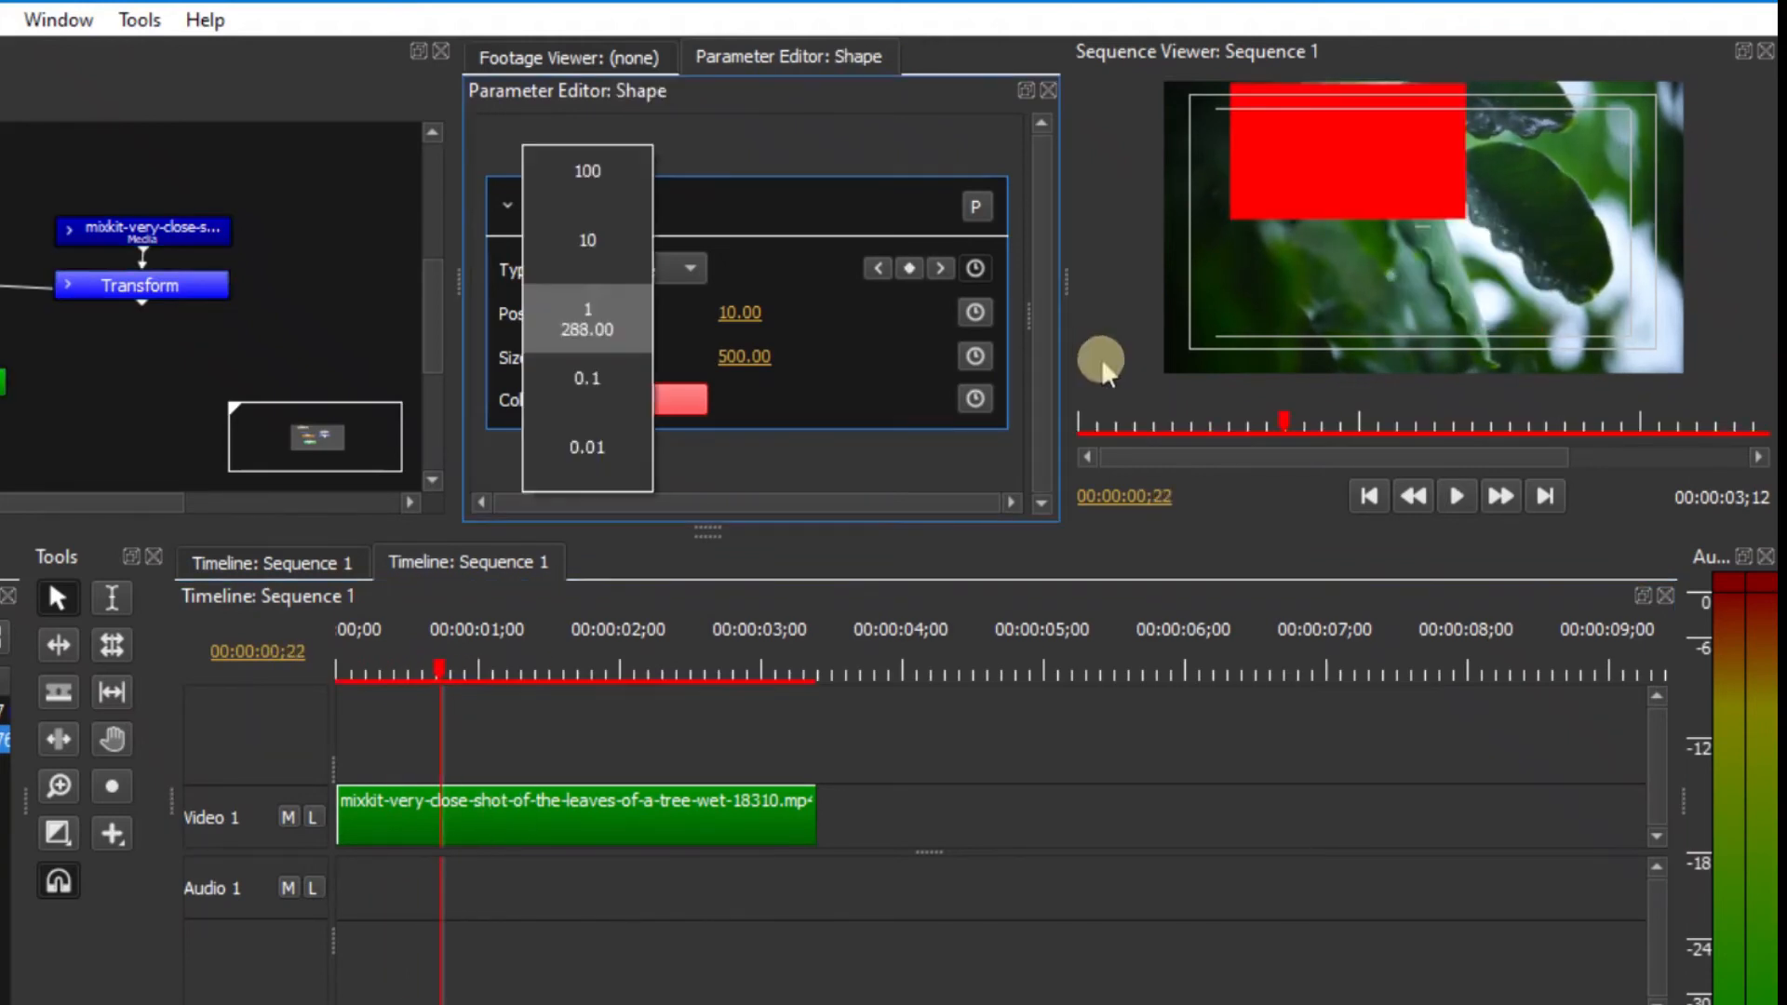
{"action": "left_click_drag", "start_coordinate": [1102, 358], "coordinate": [1287, 386]}
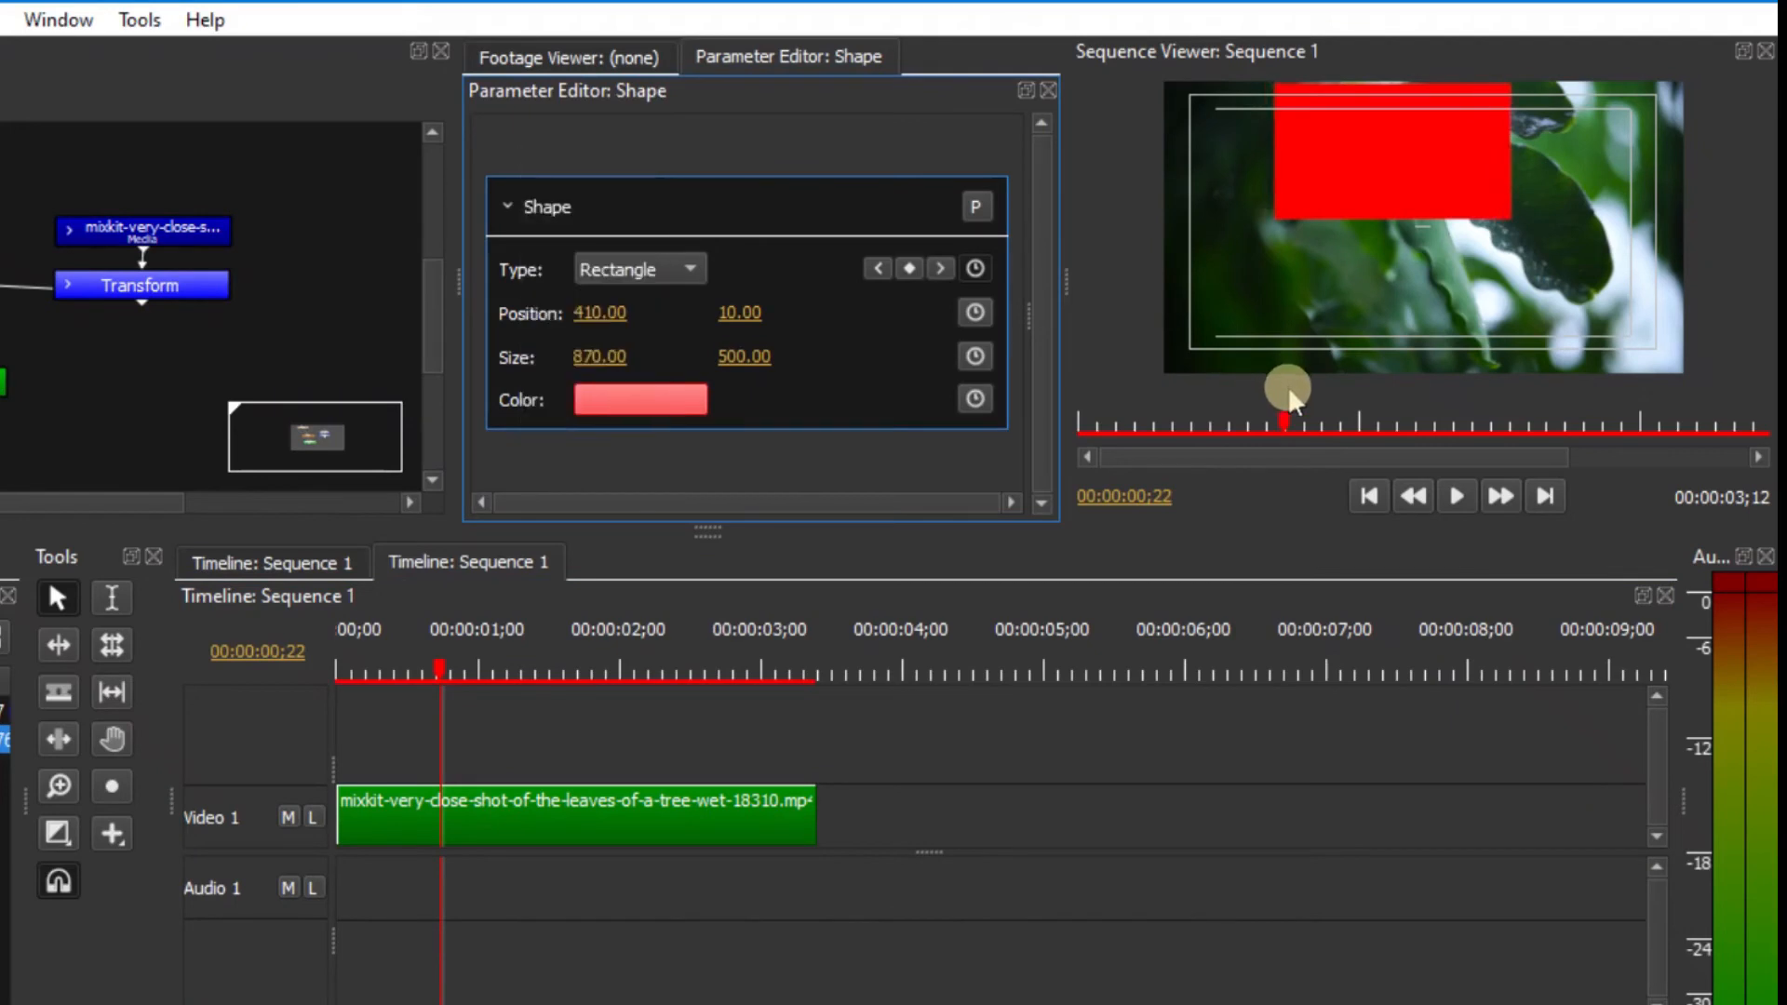
{"action": "left_click_drag", "start_coordinate": [742, 301], "coordinate": [833, 296]}
{"action": "left_click_drag", "start_coordinate": [570, 313], "coordinate": [698, 339]}
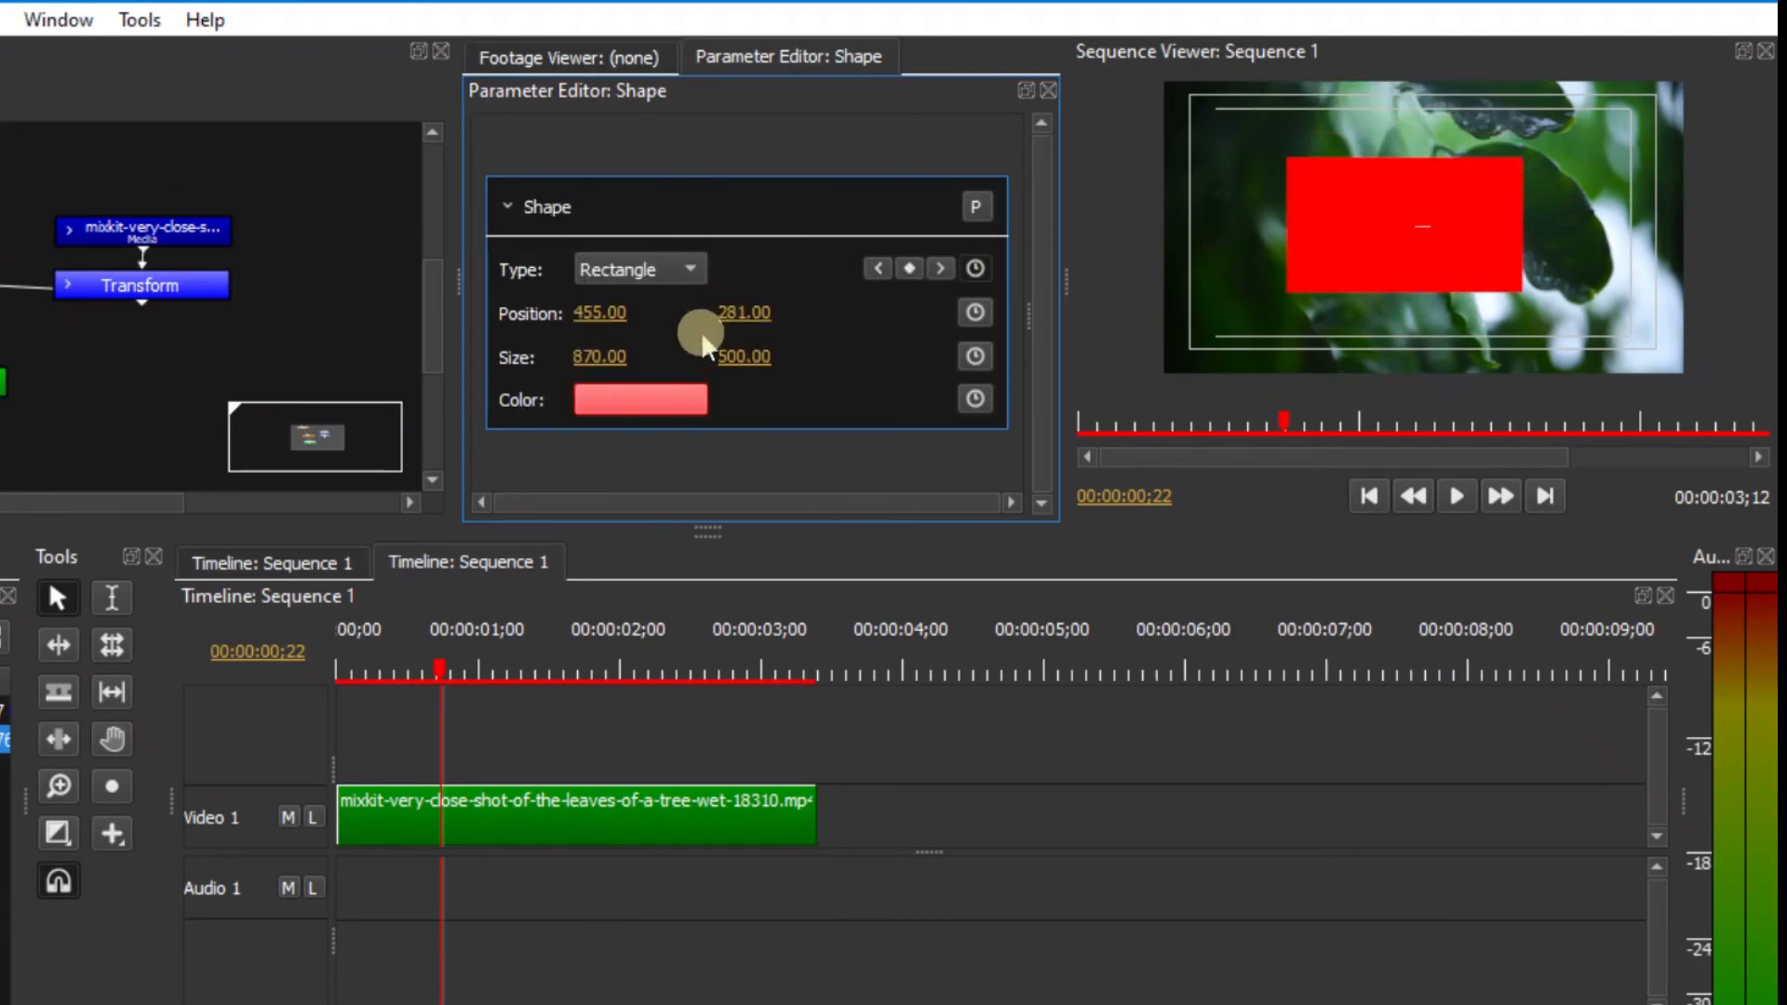
{"action": "left_click_drag", "start_coordinate": [592, 356], "coordinate": [866, 353]}
{"action": "left_click_drag", "start_coordinate": [755, 352], "coordinate": [151, 467]}
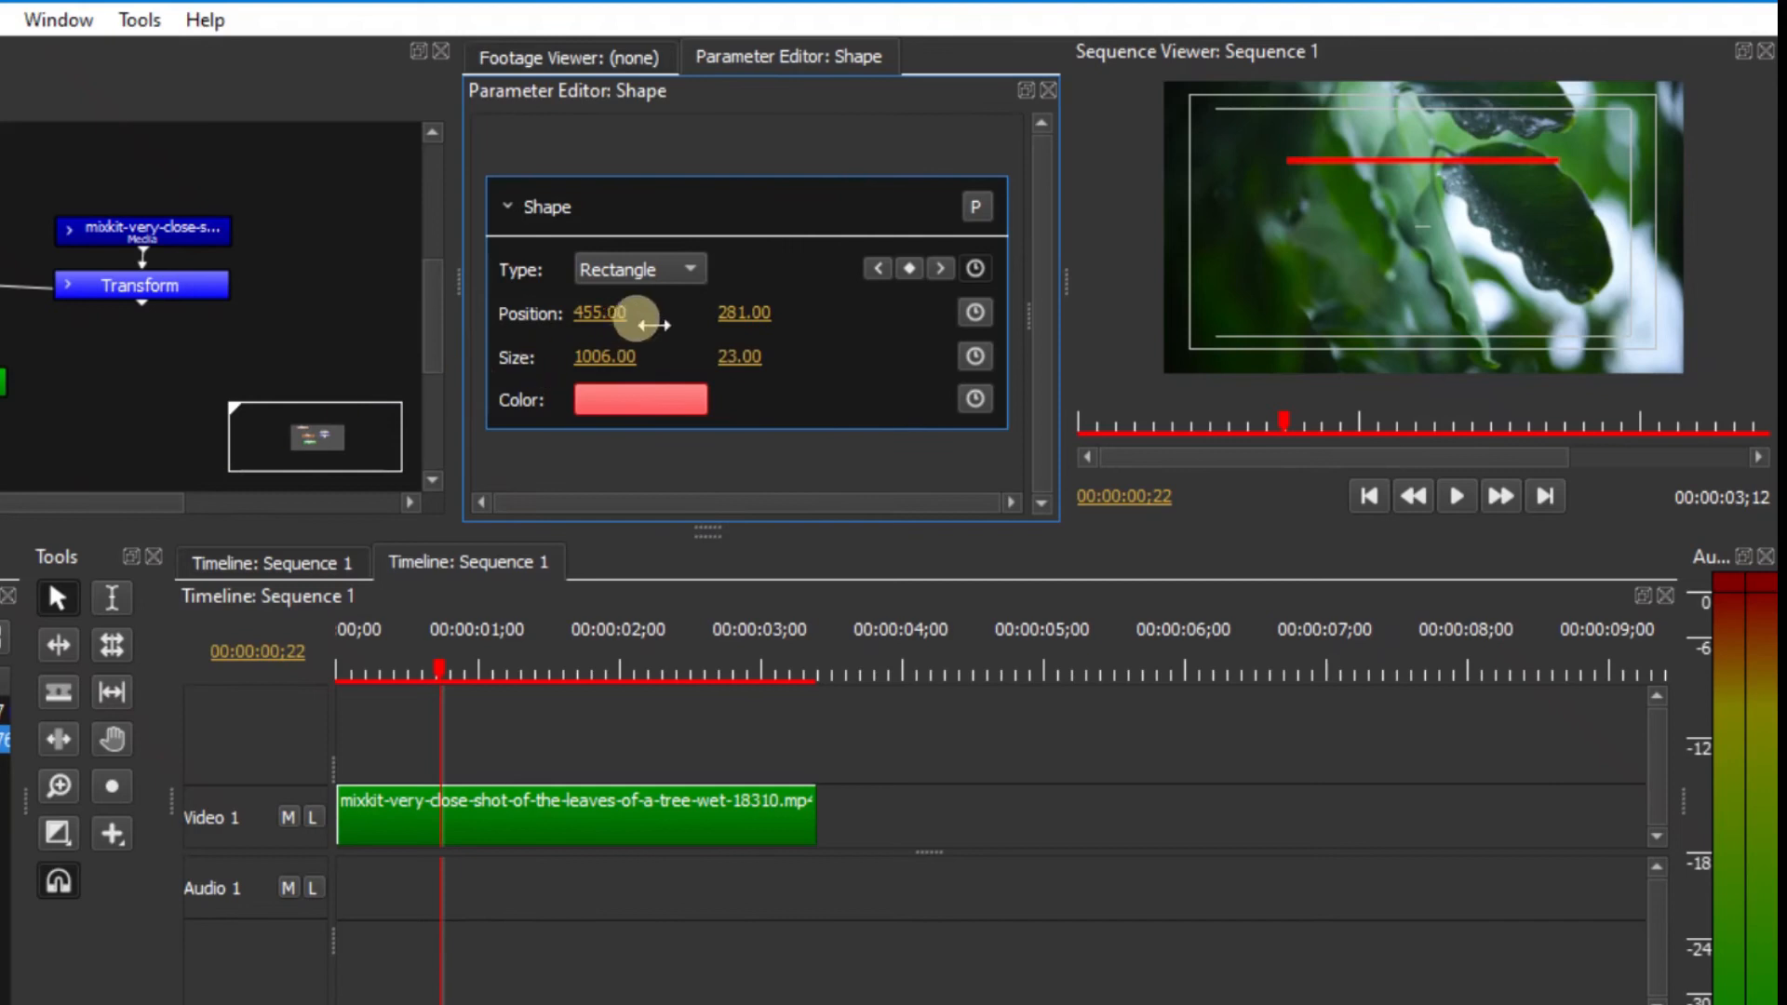
{"action": "left_click_drag", "start_coordinate": [736, 313], "coordinate": [1550, 51]}
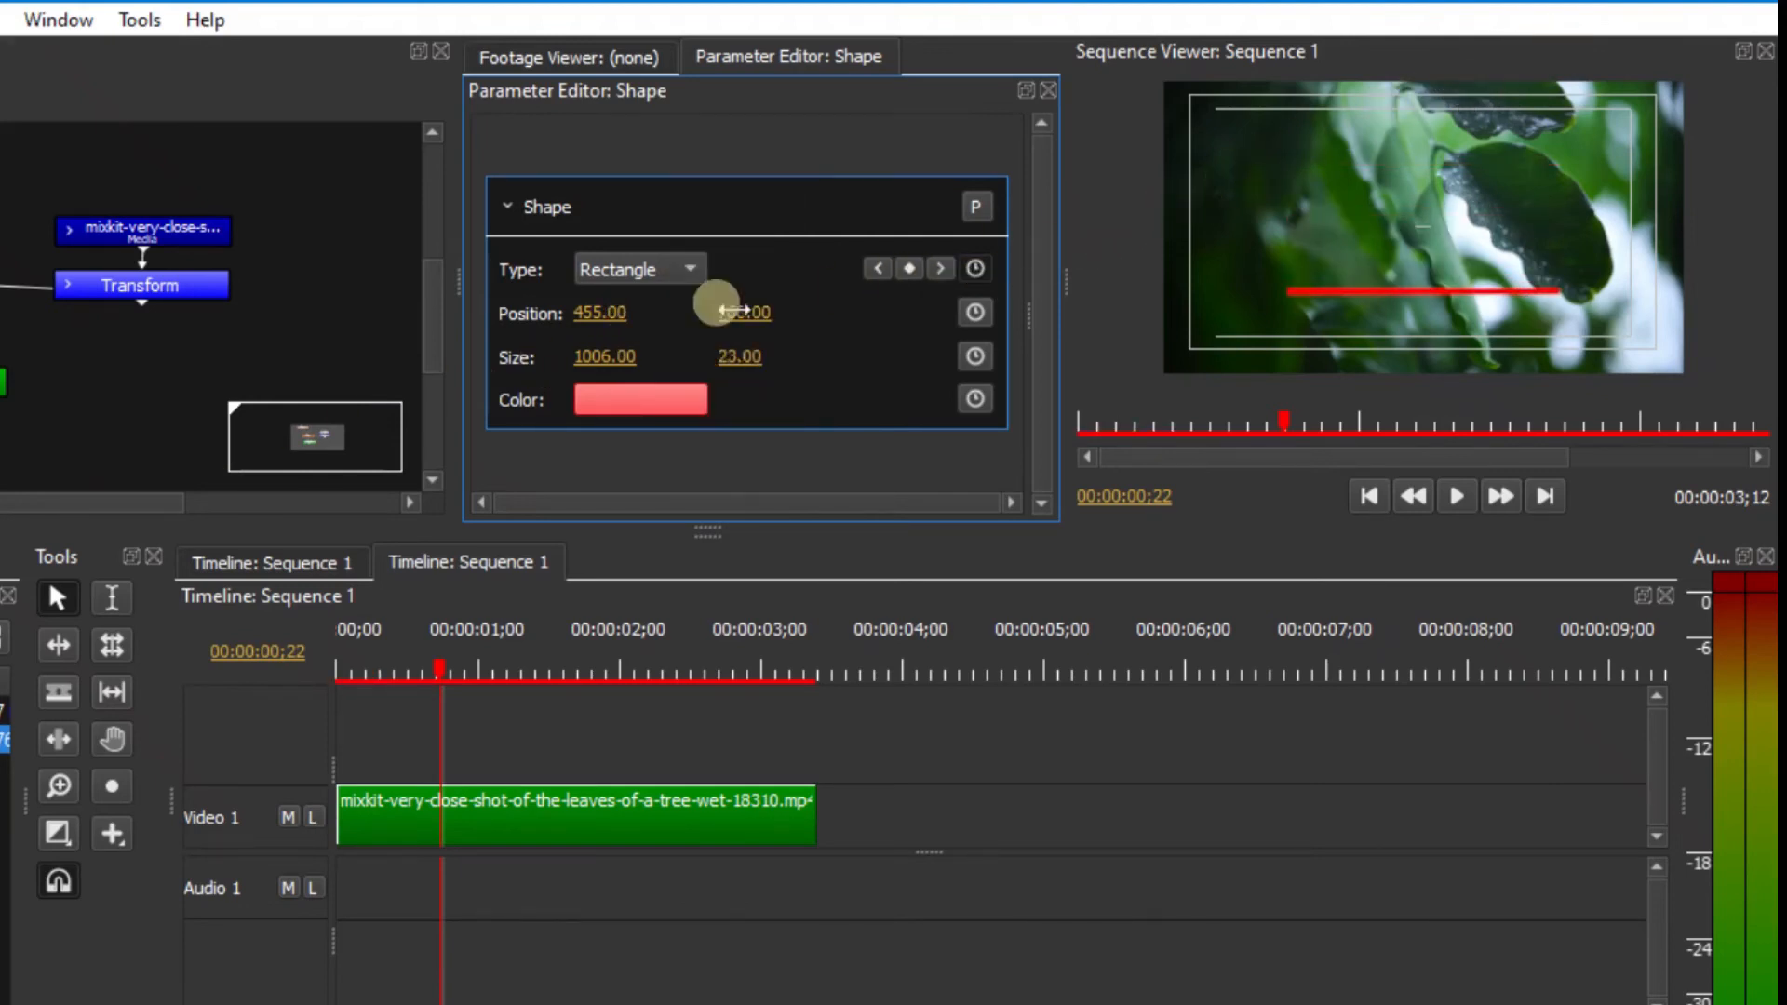
{"action": "left_click_drag", "start_coordinate": [600, 312], "coordinate": [152, 359]}
{"action": "mouse_move", "coordinate": [745, 313]}
{"action": "left_mouse_down"}
{"action": "mouse_move", "coordinate": [966, 199]}
{"action": "mouse_move", "coordinate": [745, 280]}
{"action": "mouse_move", "coordinate": [735, 307]}
{"action": "left_mouse_up"}
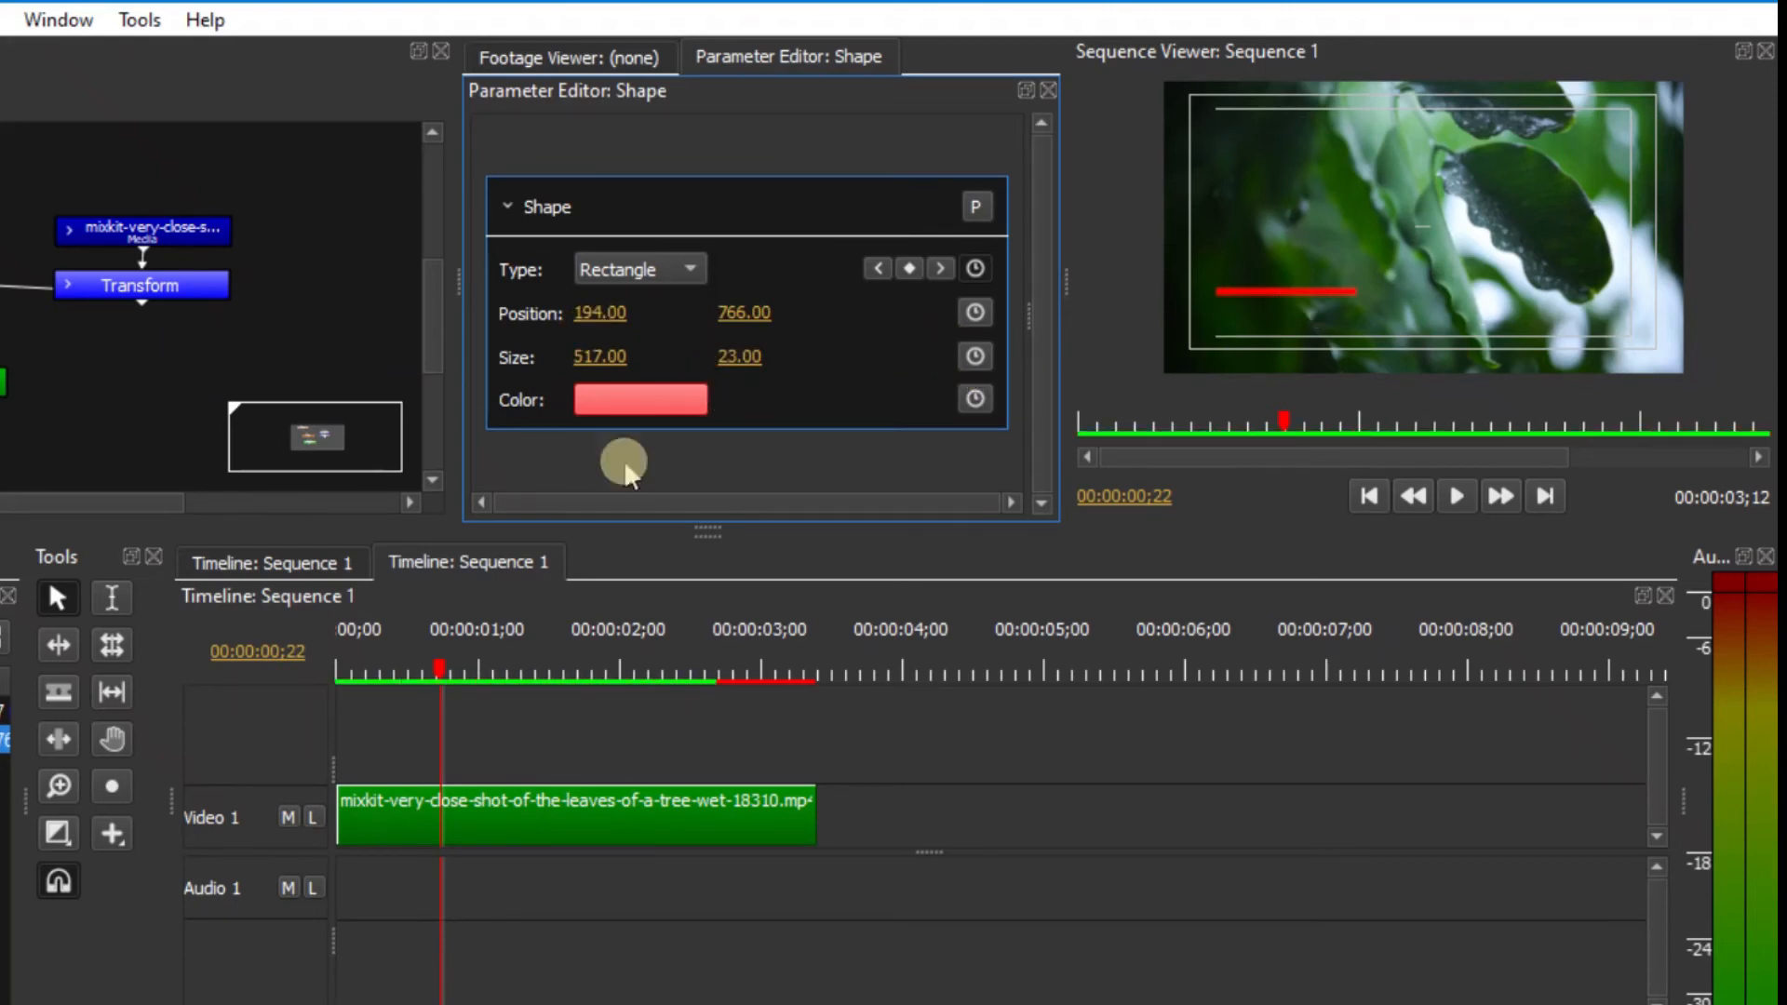
Enable size keyframing at 00:00:00;25 and set the bar's width to 0.
{"action": "left_click_drag", "start_coordinate": [396, 678], "coordinate": [463, 680]}
{"action": "left_click", "coordinate": [605, 404]}
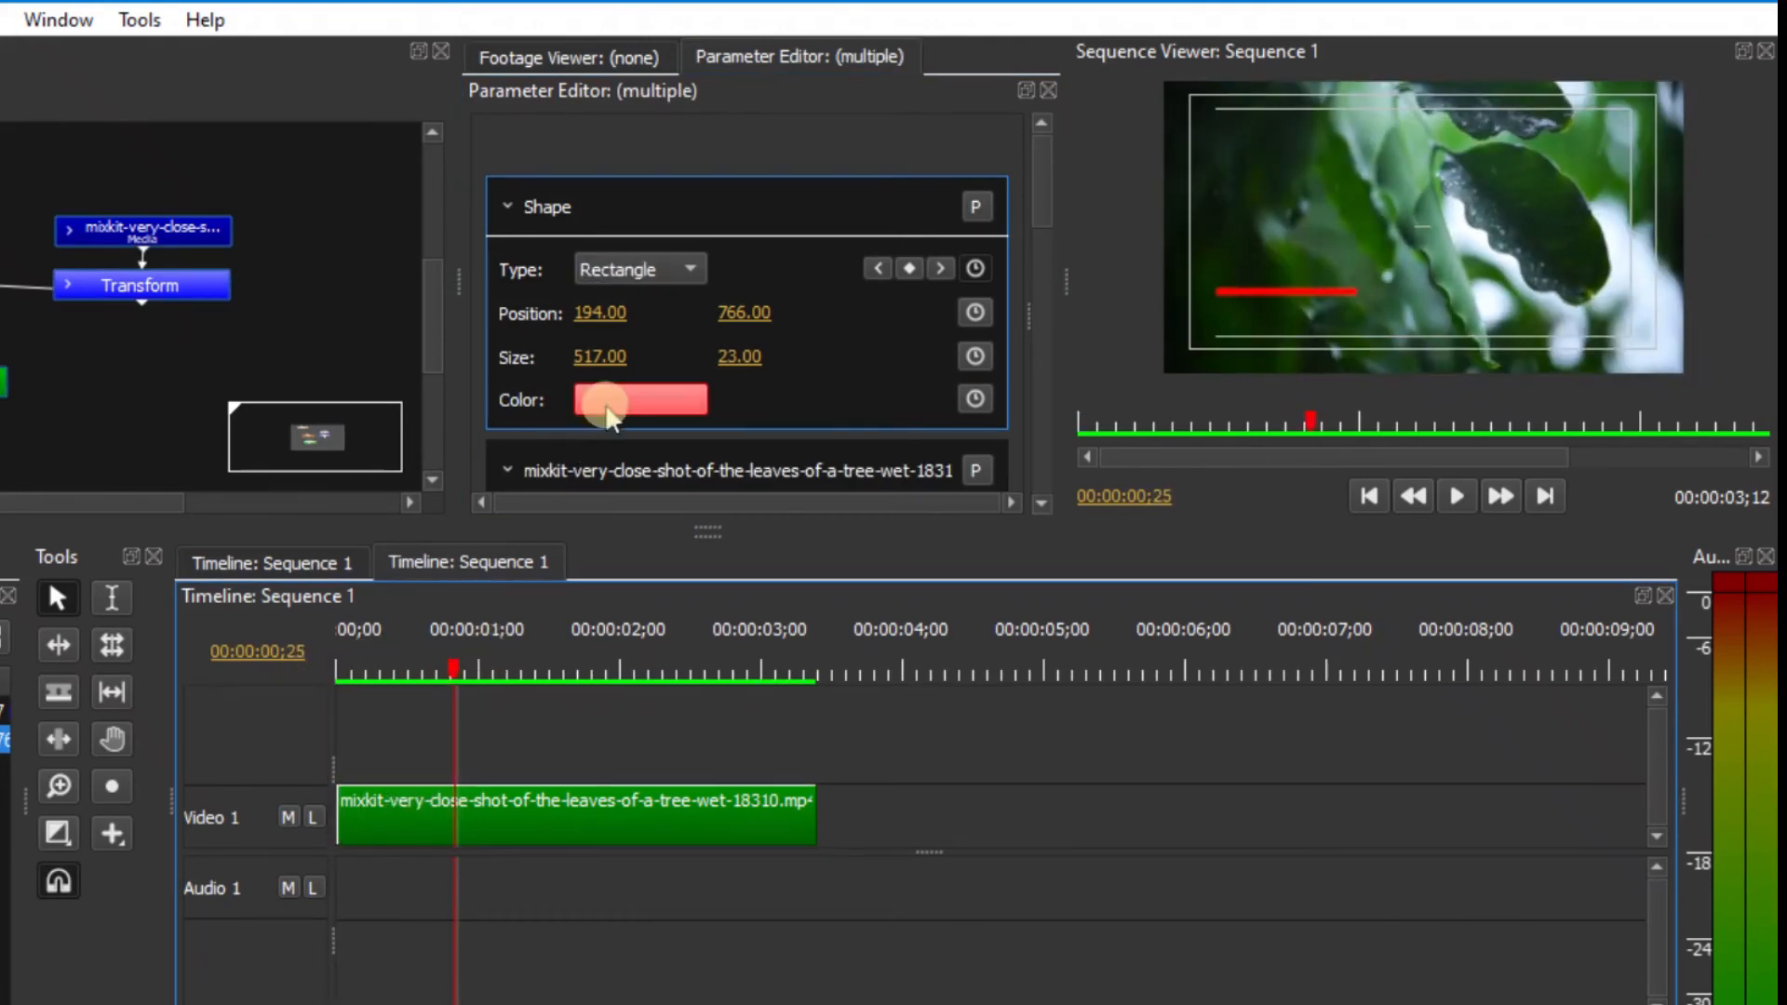
{"action": "left_click", "coordinate": [973, 359]}
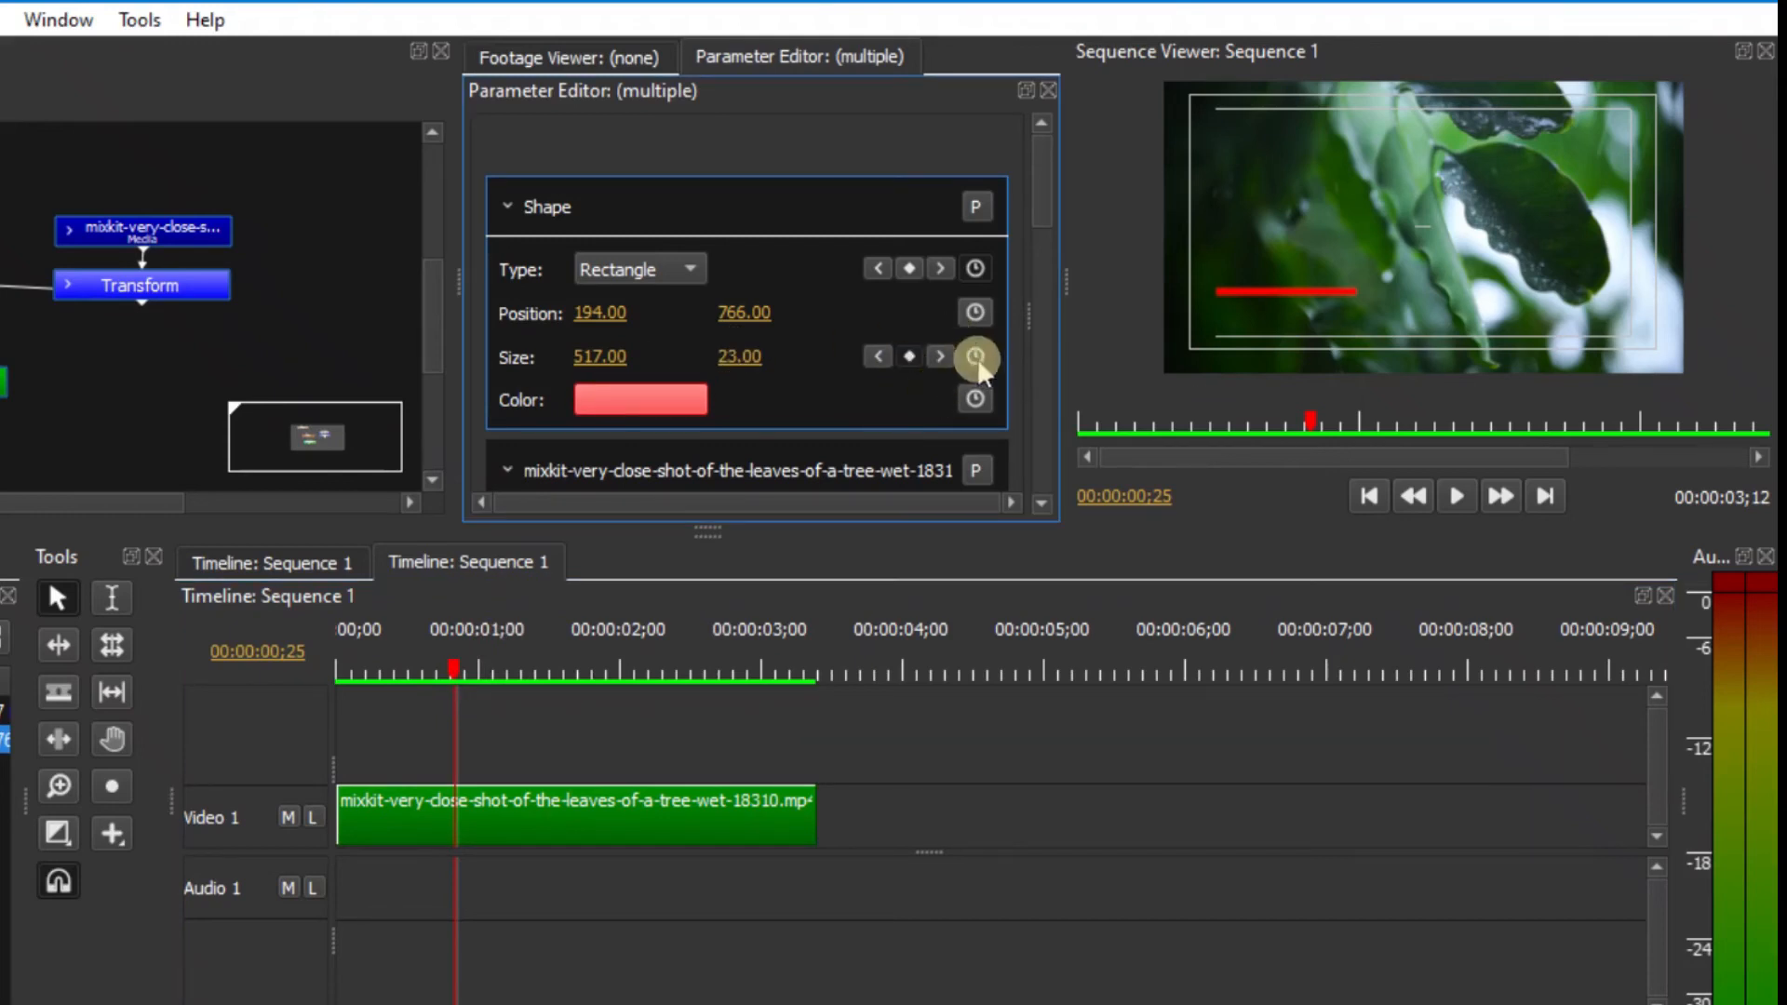
{"action": "left_click", "coordinate": [596, 355]}
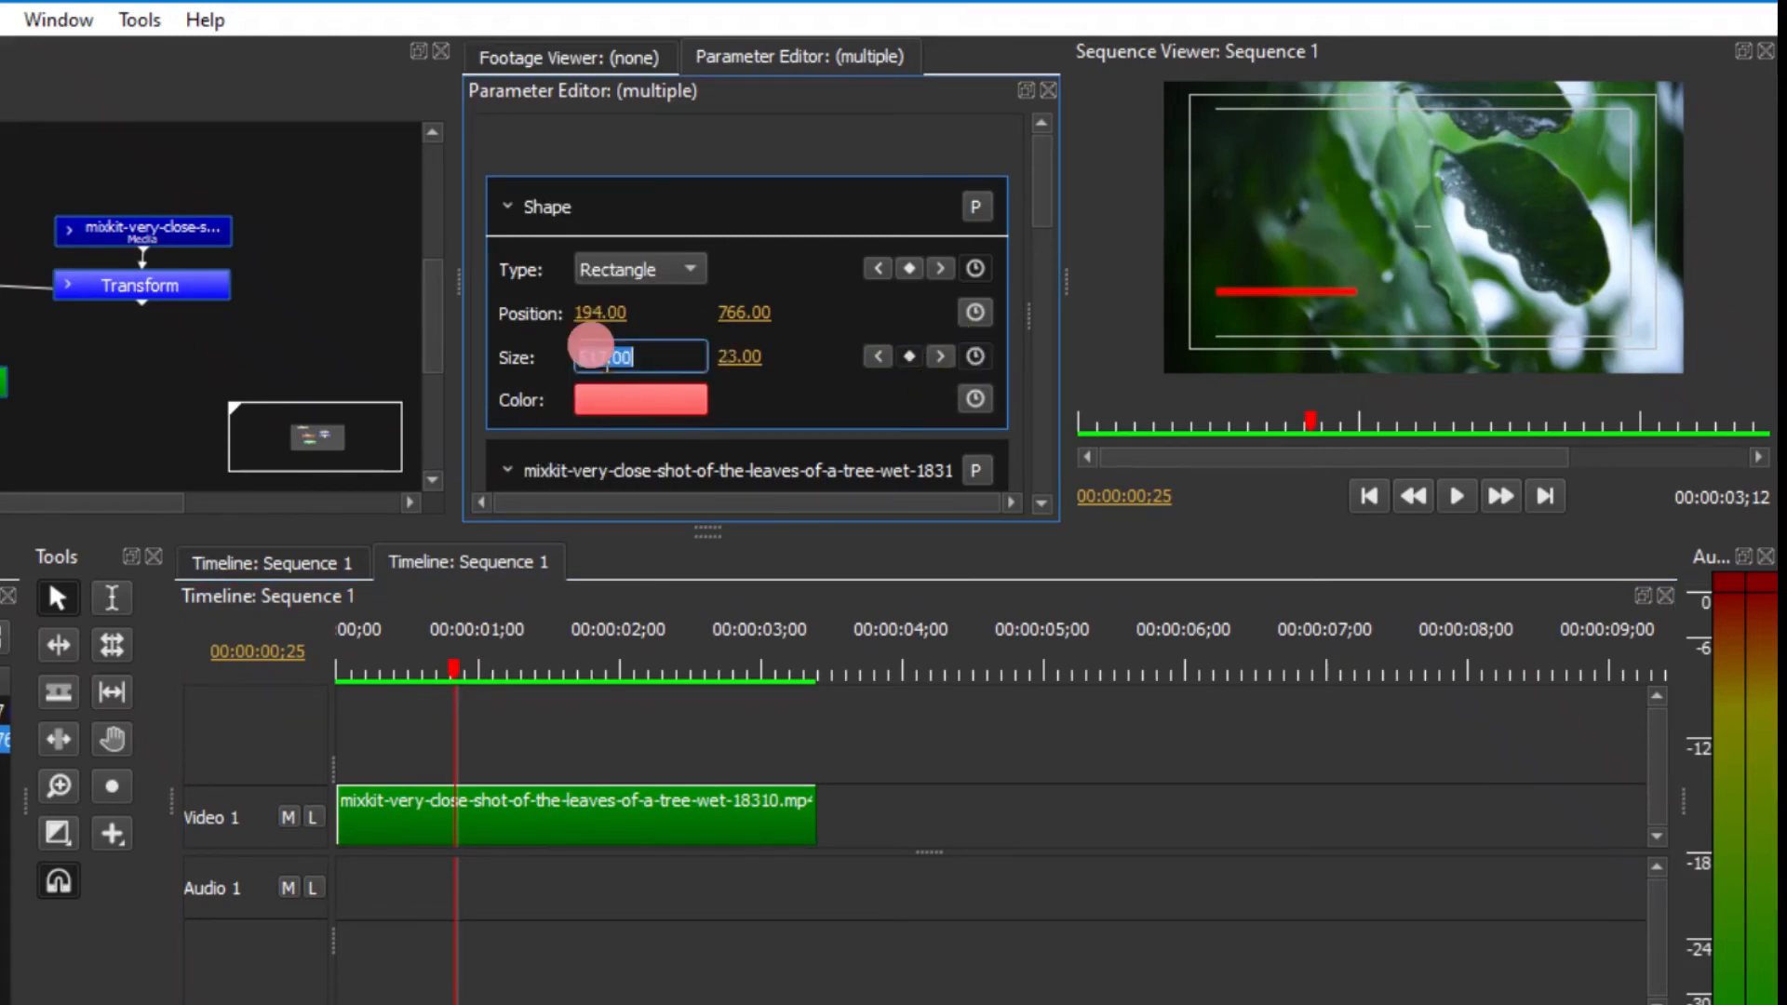
{"action": "type", "text": "0"}
{"action": "key", "text": "Return"}
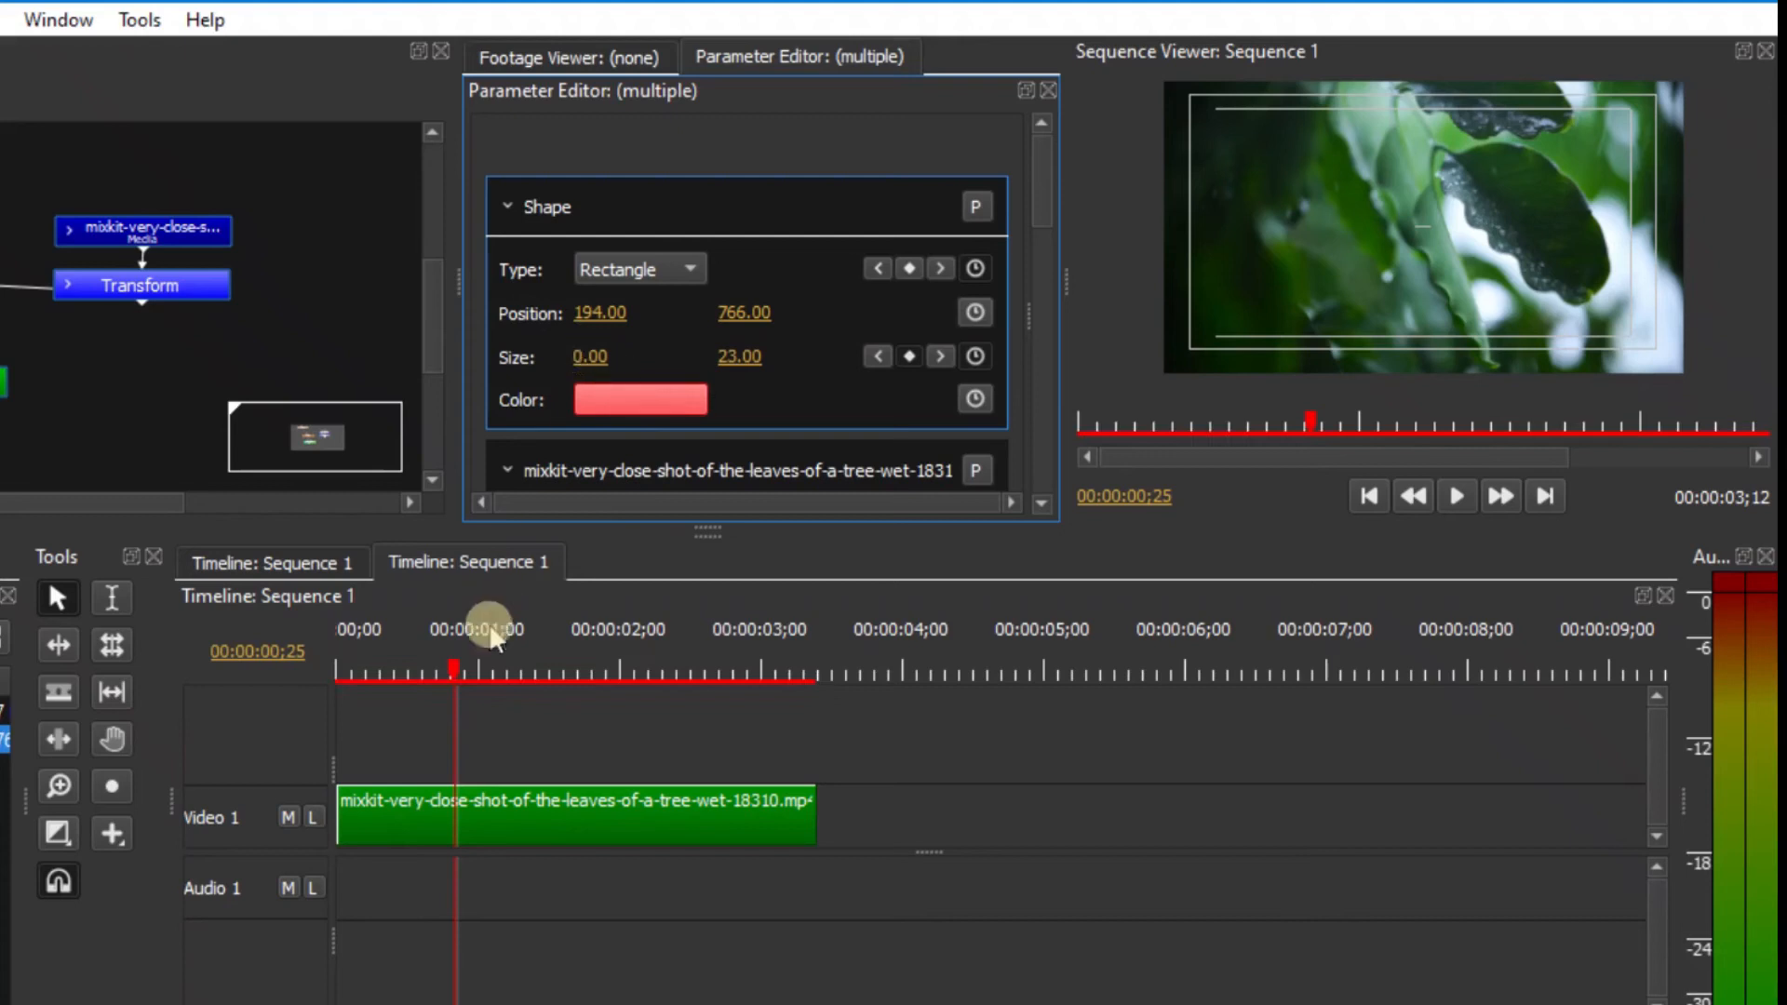
Keyframe the bar's width as 500 at 00:00:01;01.
{"action": "left_click_drag", "start_coordinate": [452, 667], "coordinate": [482, 671]}
{"action": "left_click", "coordinate": [943, 357]}
{"action": "left_click", "coordinate": [908, 358]}
{"action": "left_click", "coordinate": [586, 357]}
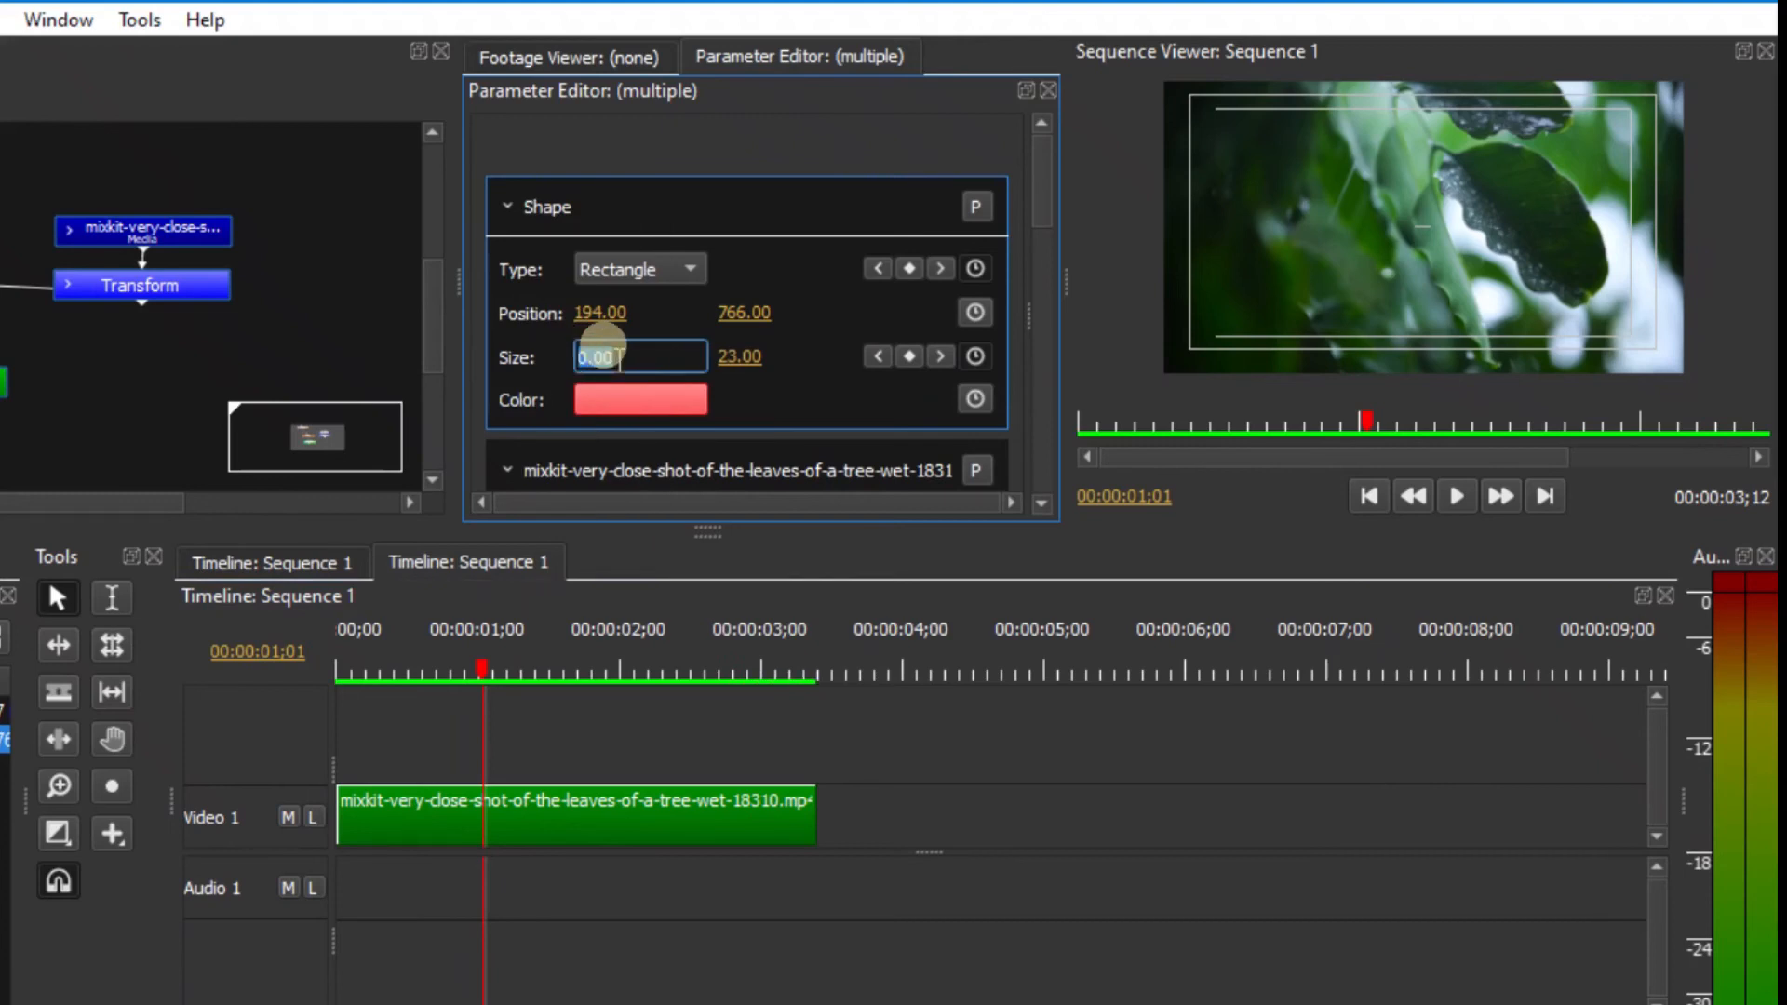
{"action": "key", "text": "Return"}
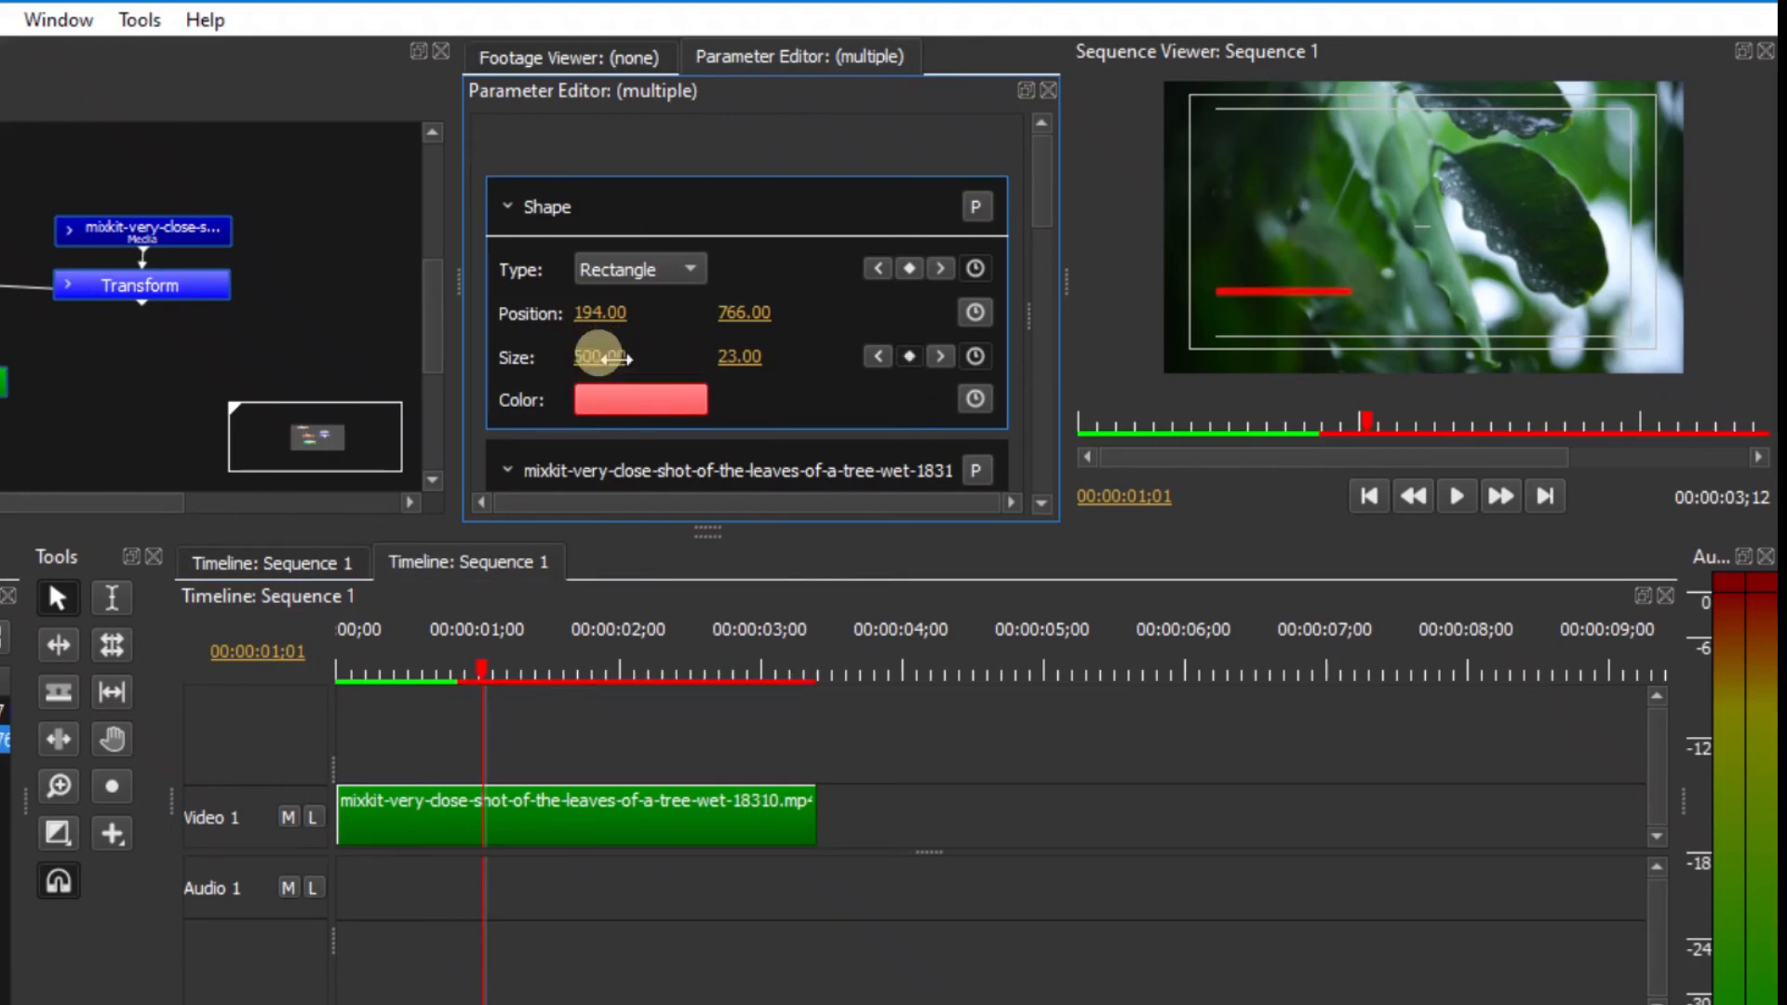
Play back the bar's width animation from about 00:00:00;23.
{"action": "left_click_drag", "start_coordinate": [486, 670], "coordinate": [449, 685]}
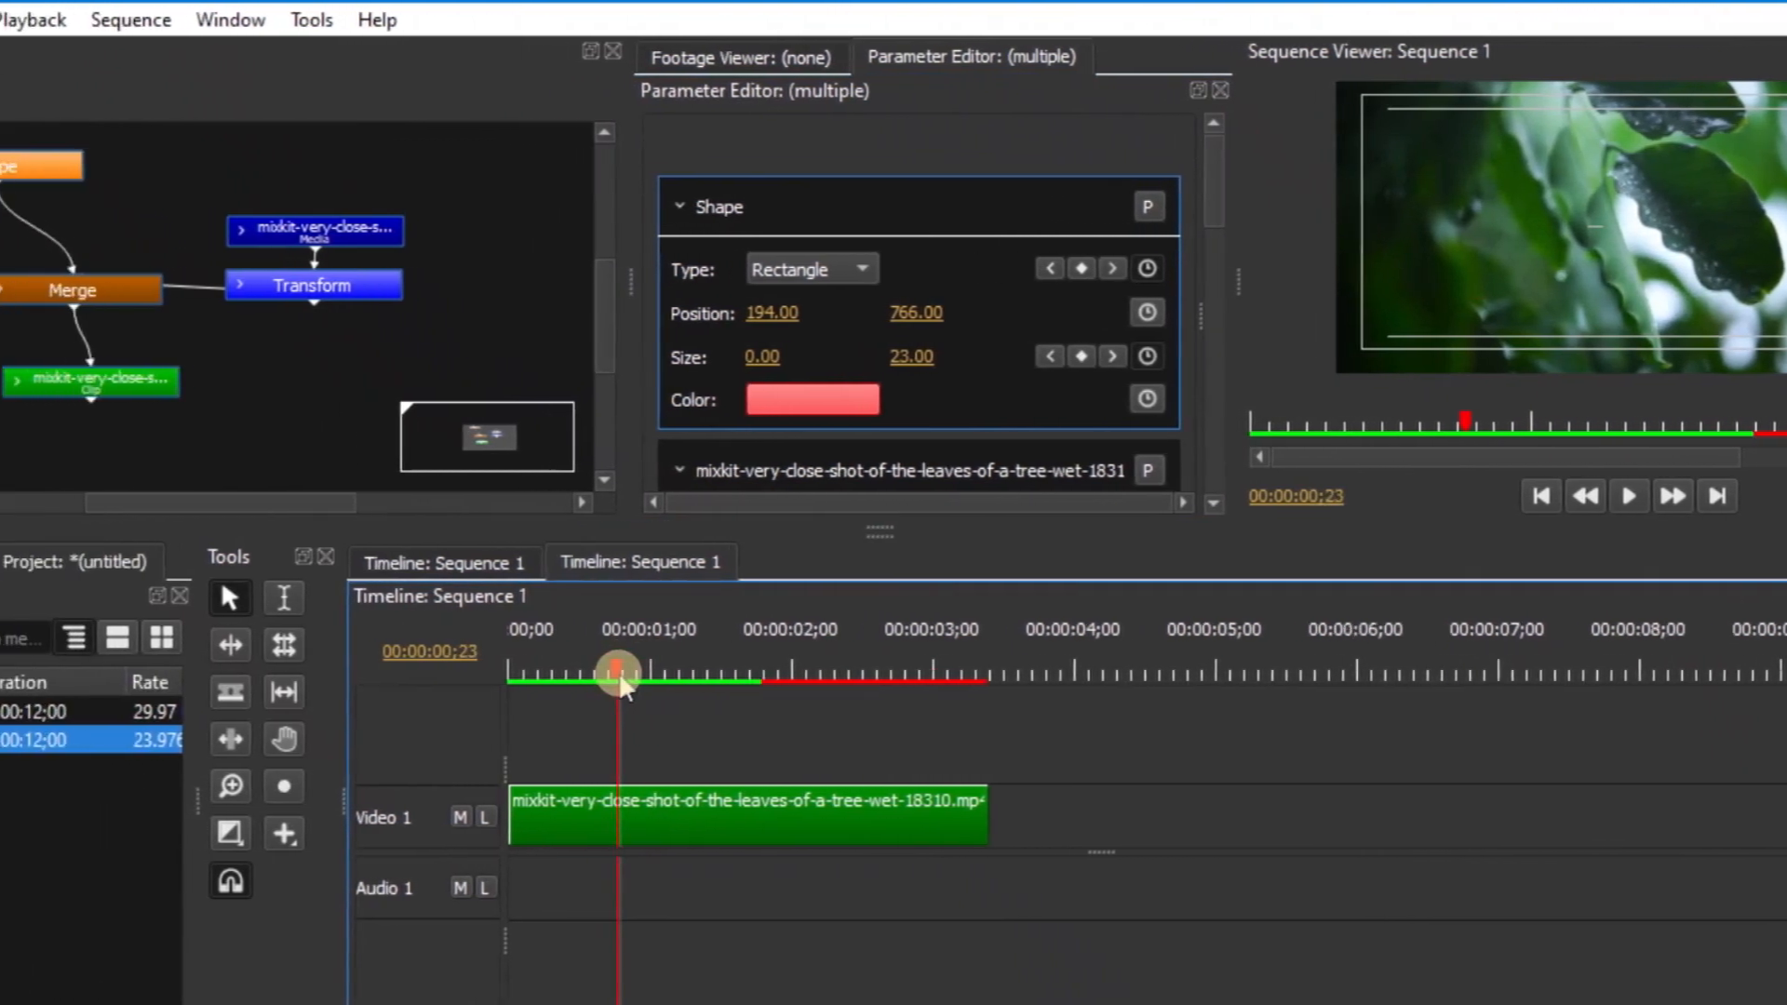
{"action": "key", "text": "space"}
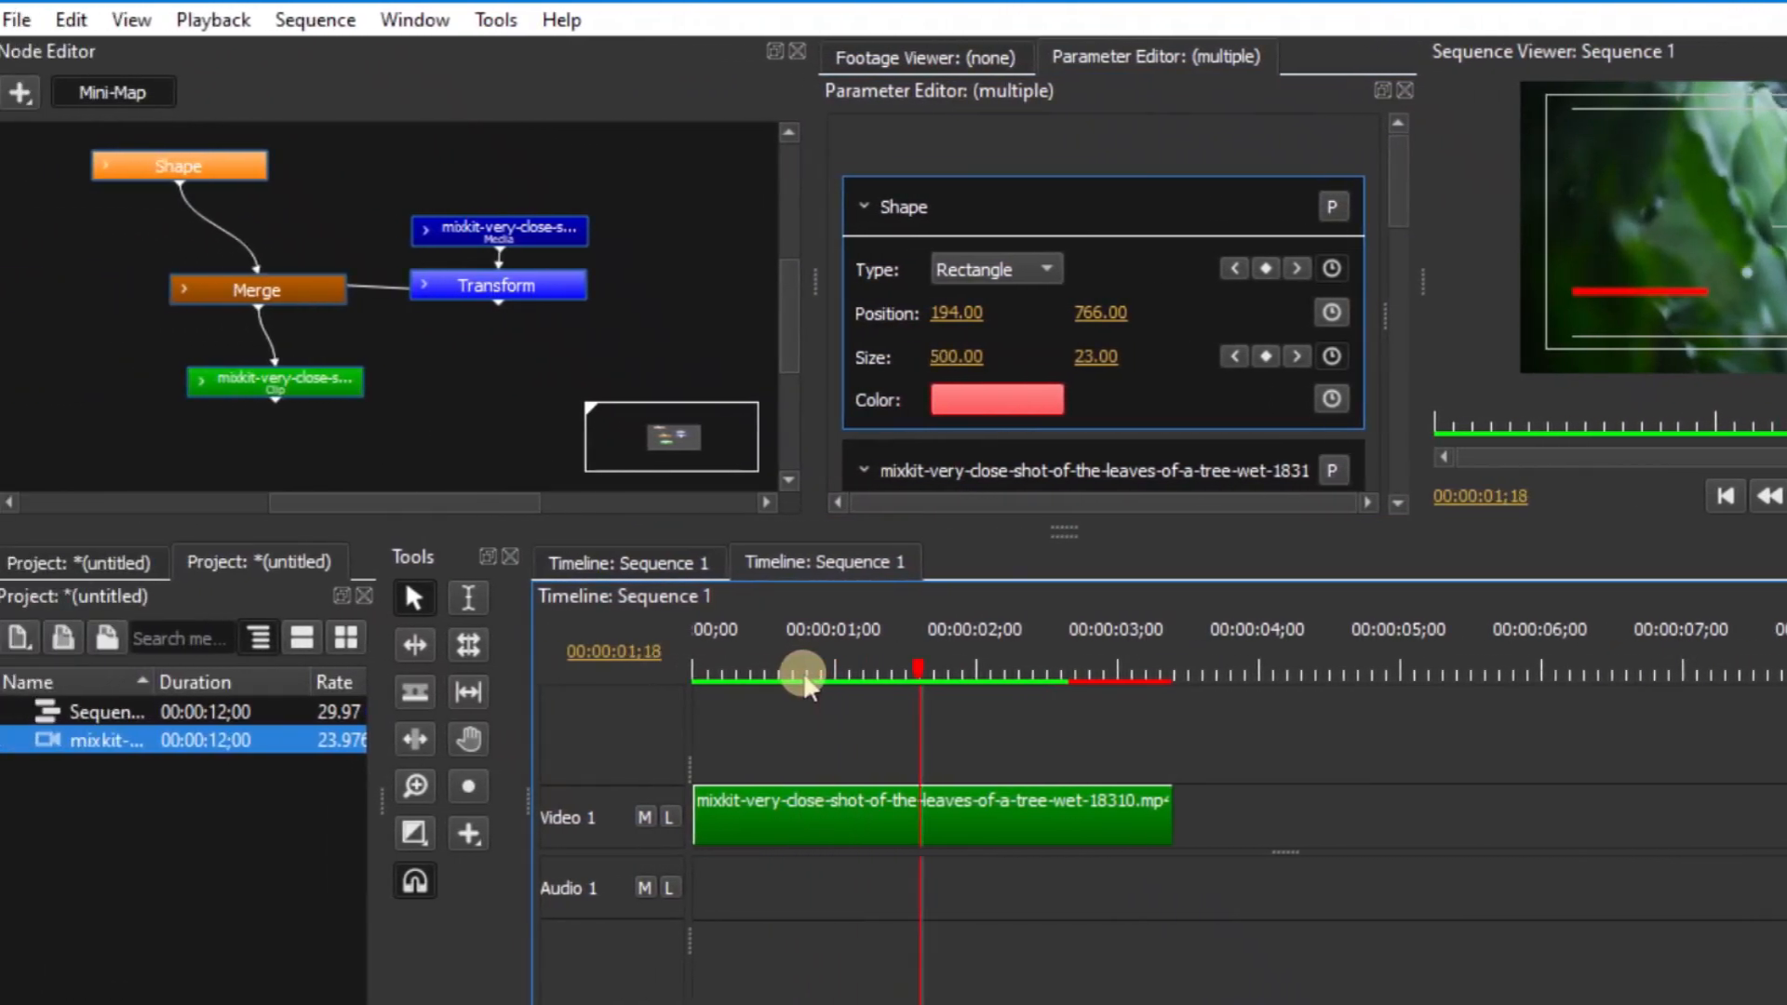
{"action": "left_click_drag", "start_coordinate": [922, 652], "coordinate": [854, 708]}
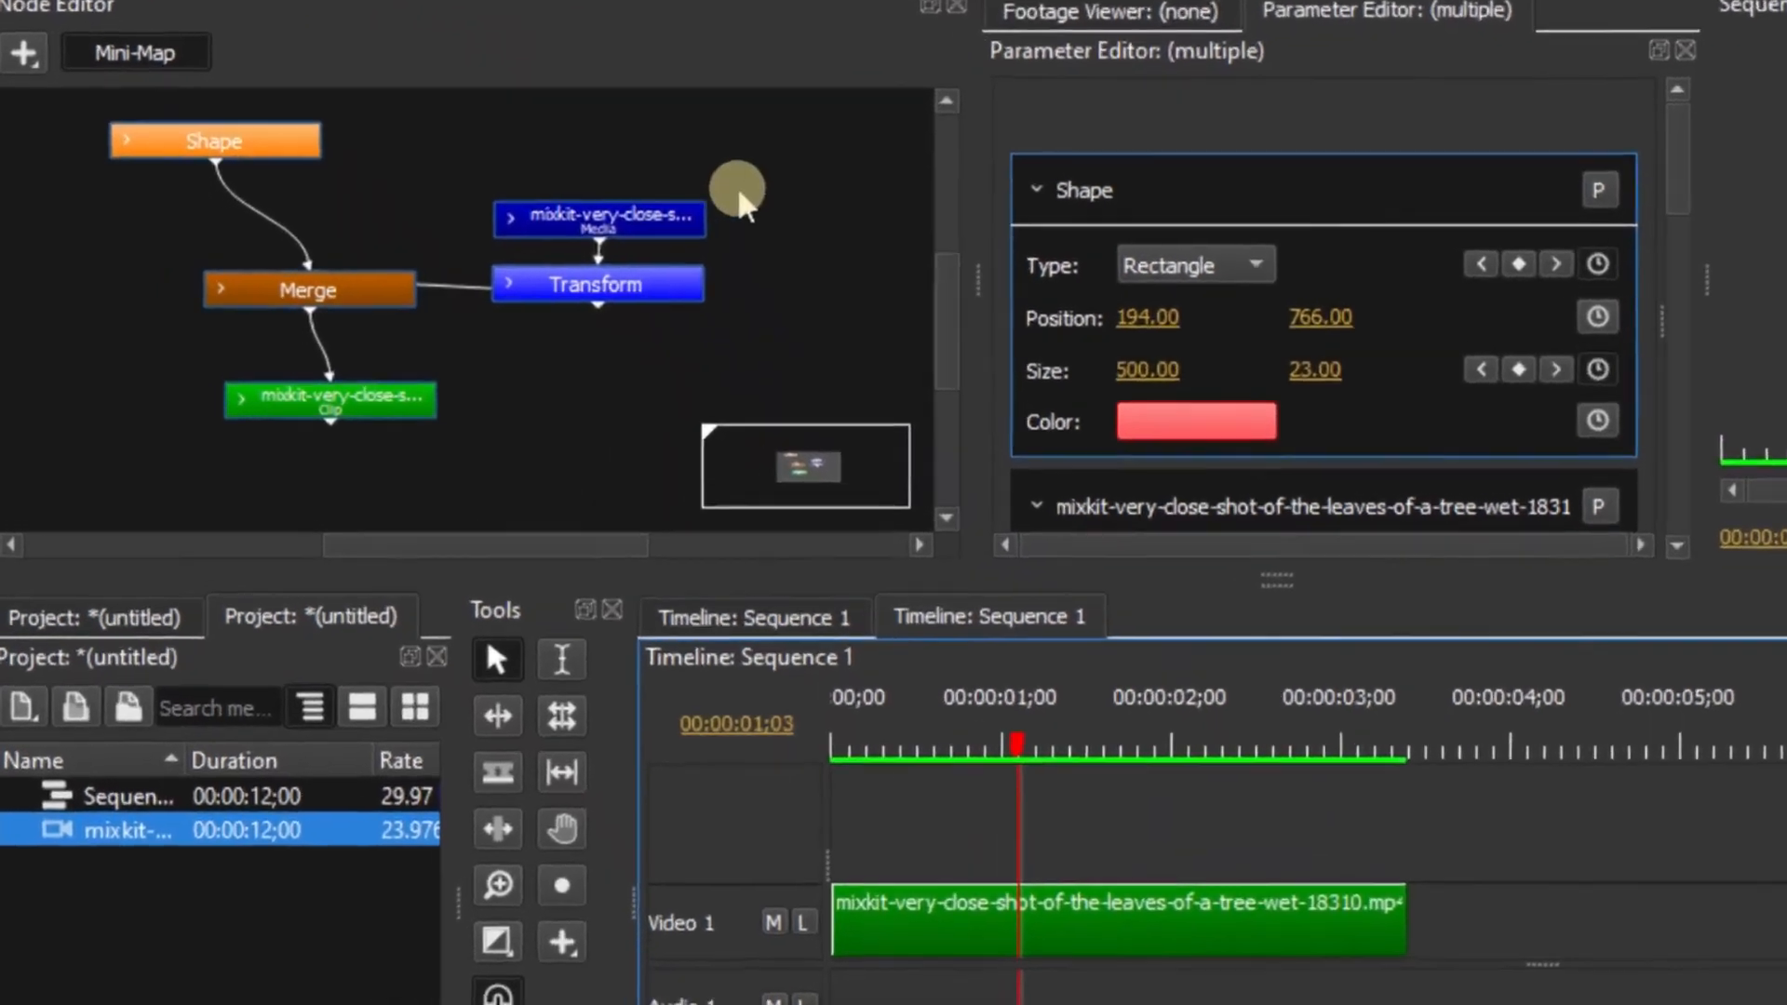
Move the footage's Media and Transform nodes above the Merge node, next to the Shape node.
{"action": "left_click", "coordinate": [631, 227]}
{"action": "left_click_drag", "start_coordinate": [904, 191], "coordinate": [752, 286]}
{"action": "left_click_drag", "start_coordinate": [720, 223], "coordinate": [556, 85]}
{"action": "left_click", "coordinate": [712, 263]}
Add a Text generator node beside the footage's Media and Transform nodes.
{"action": "left_click", "coordinate": [29, 56]}
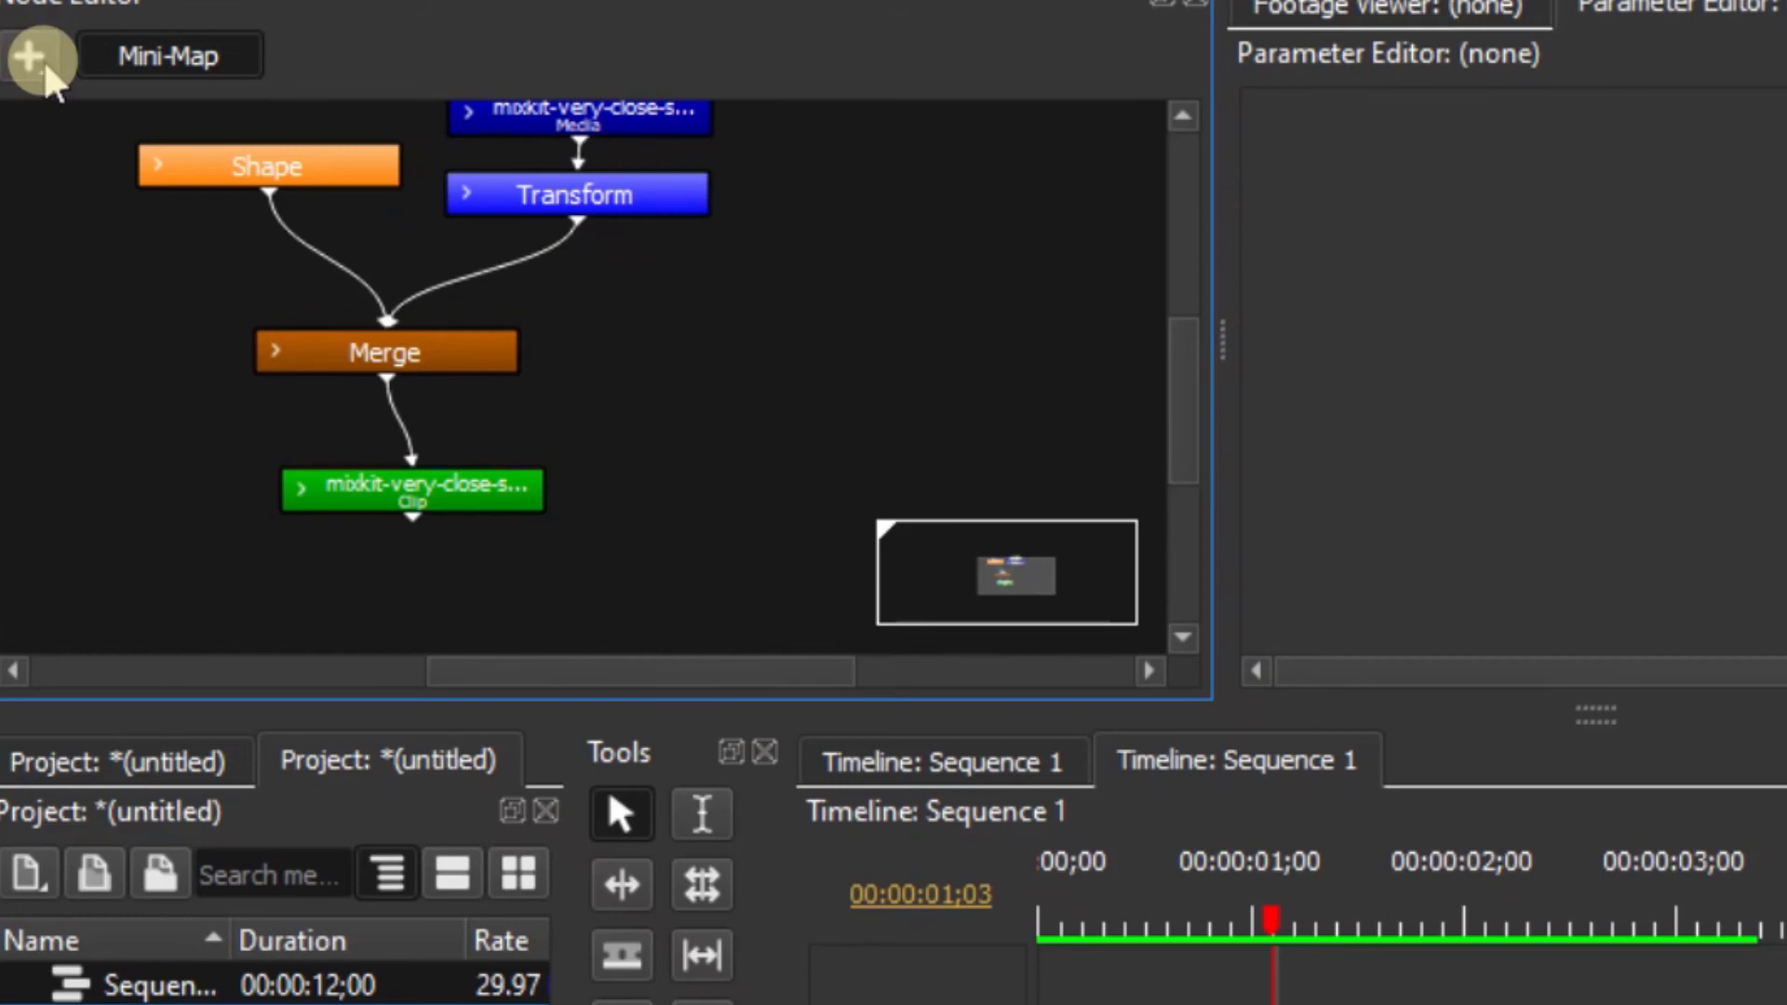
{"action": "mouse_move", "coordinate": [294, 322]}
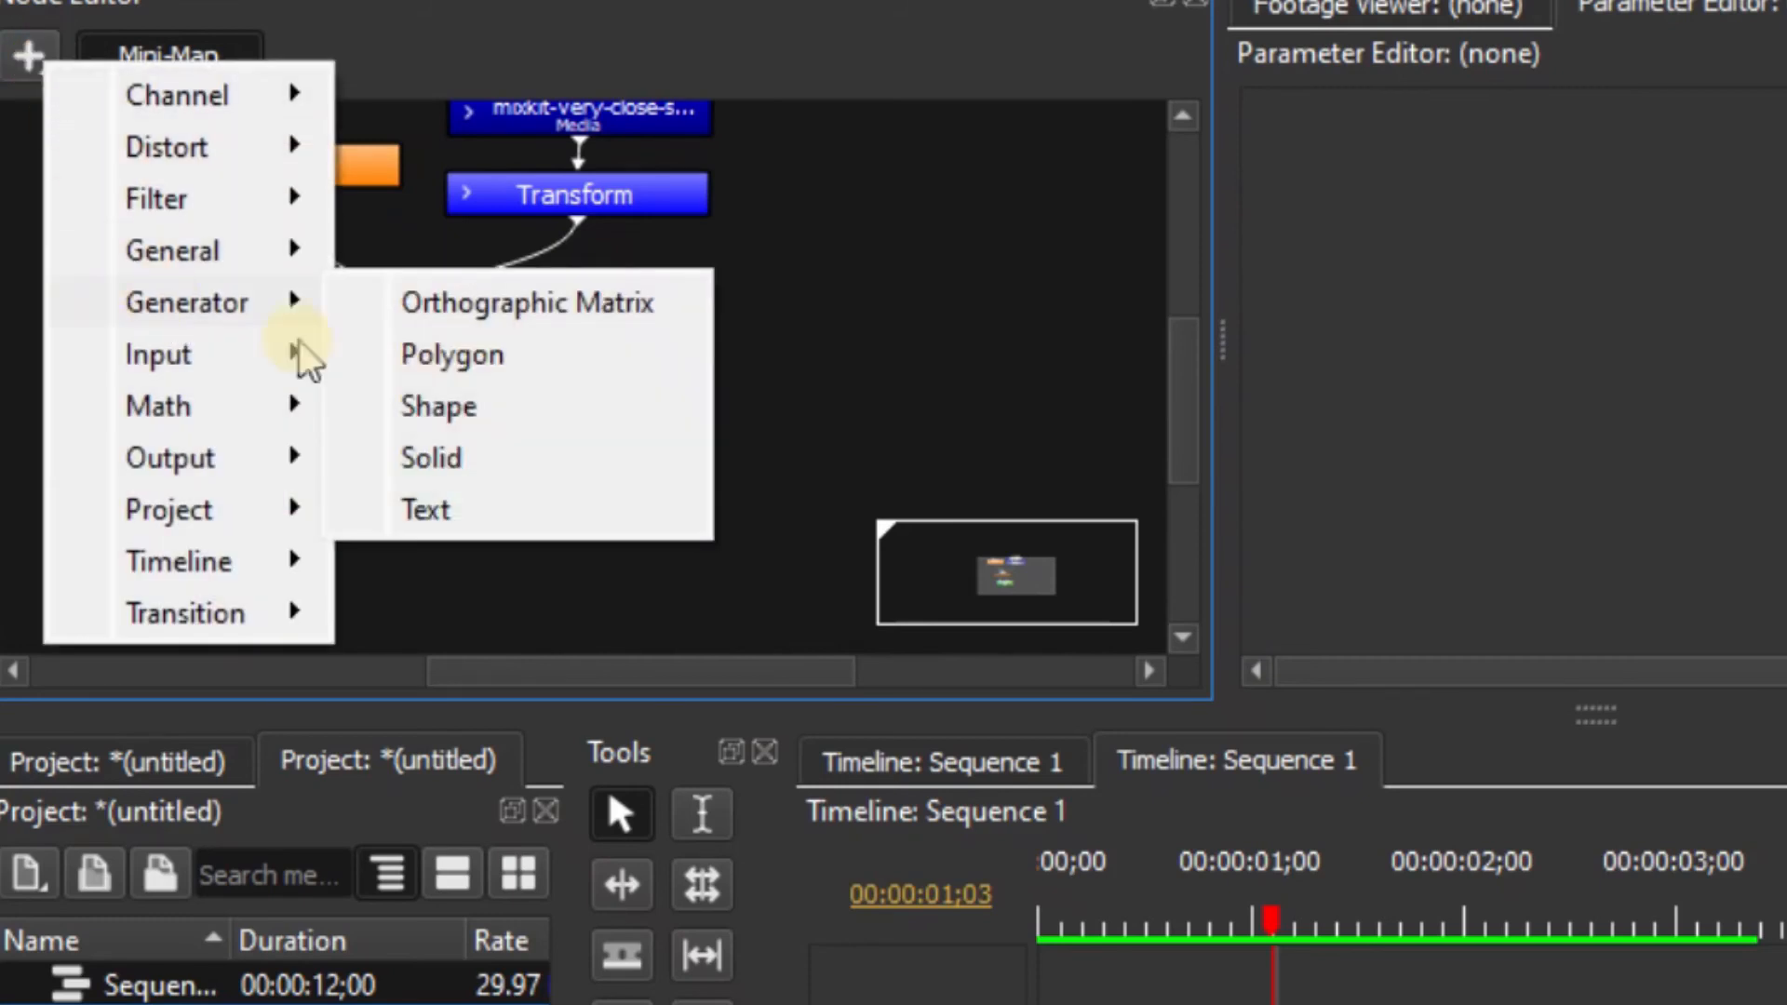
{"action": "left_click", "coordinate": [450, 508]}
{"action": "left_click", "coordinate": [897, 149]}
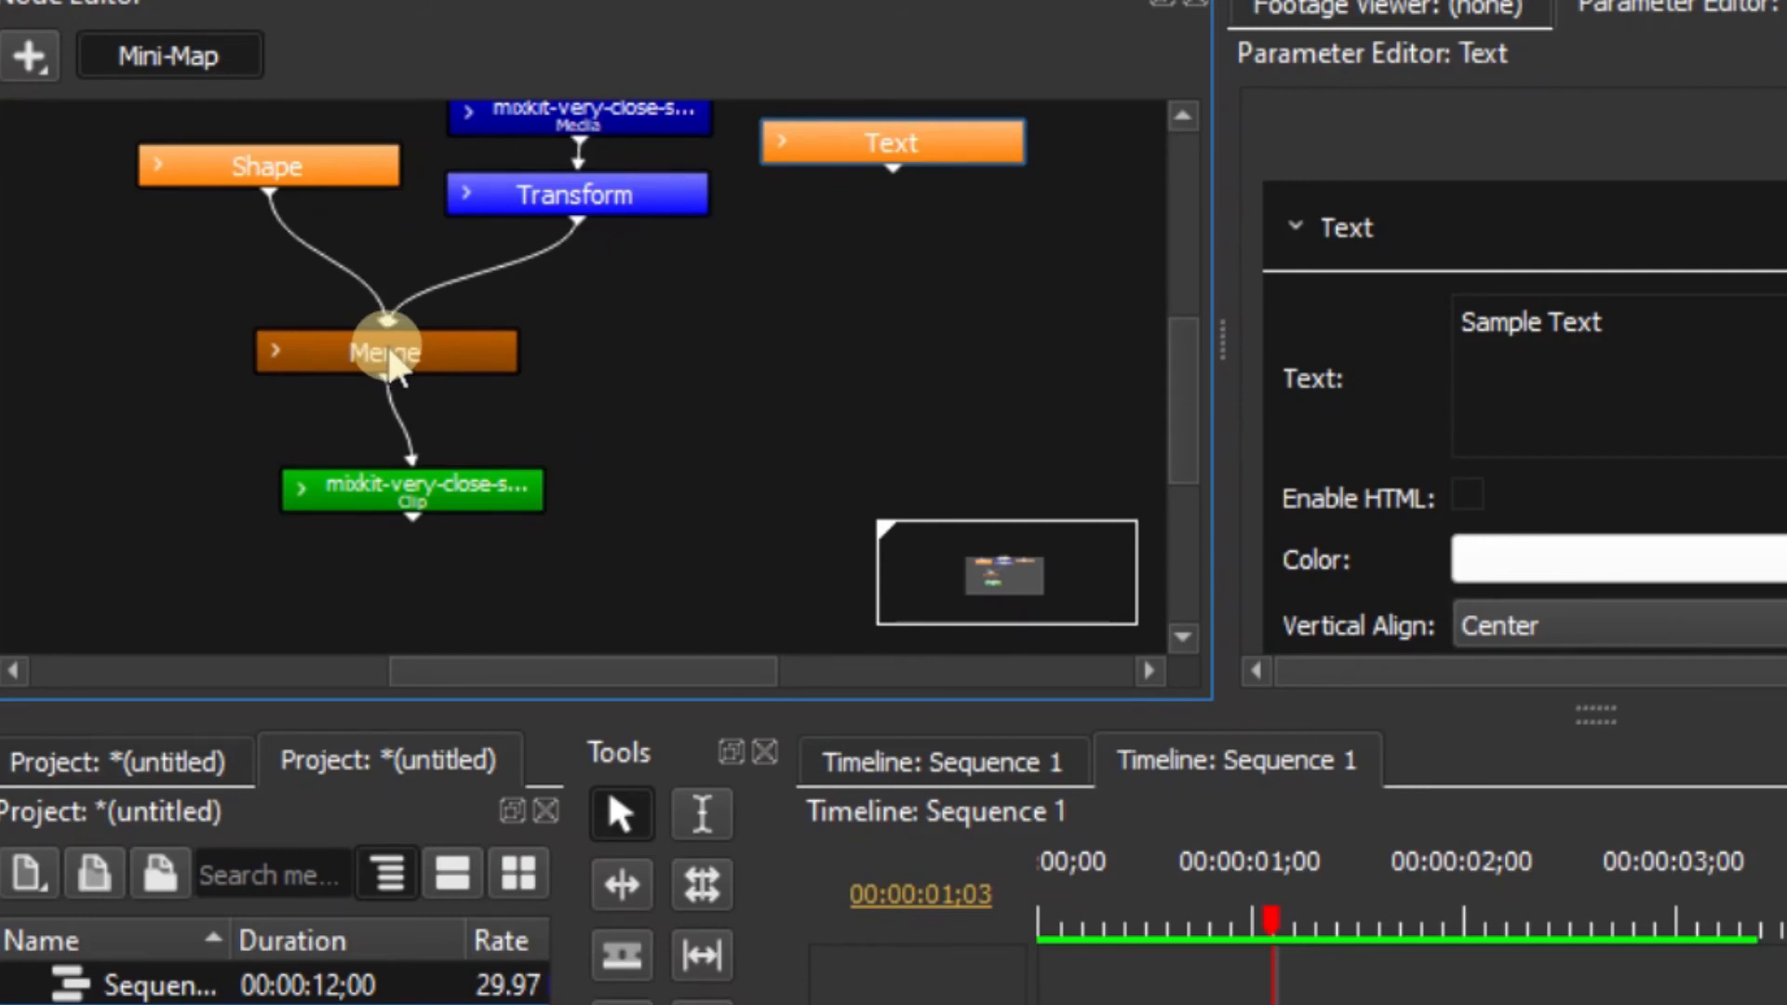
Add a second Merge node that blends the Text over the first Merge's output and feeds the Clip node.
{"action": "left_click", "coordinate": [30, 58]}
{"action": "mouse_move", "coordinate": [144, 404]}
{"action": "left_click", "coordinate": [372, 456]}
{"action": "left_click", "coordinate": [846, 321]}
{"action": "left_click_drag", "start_coordinate": [895, 169], "coordinate": [848, 296]}
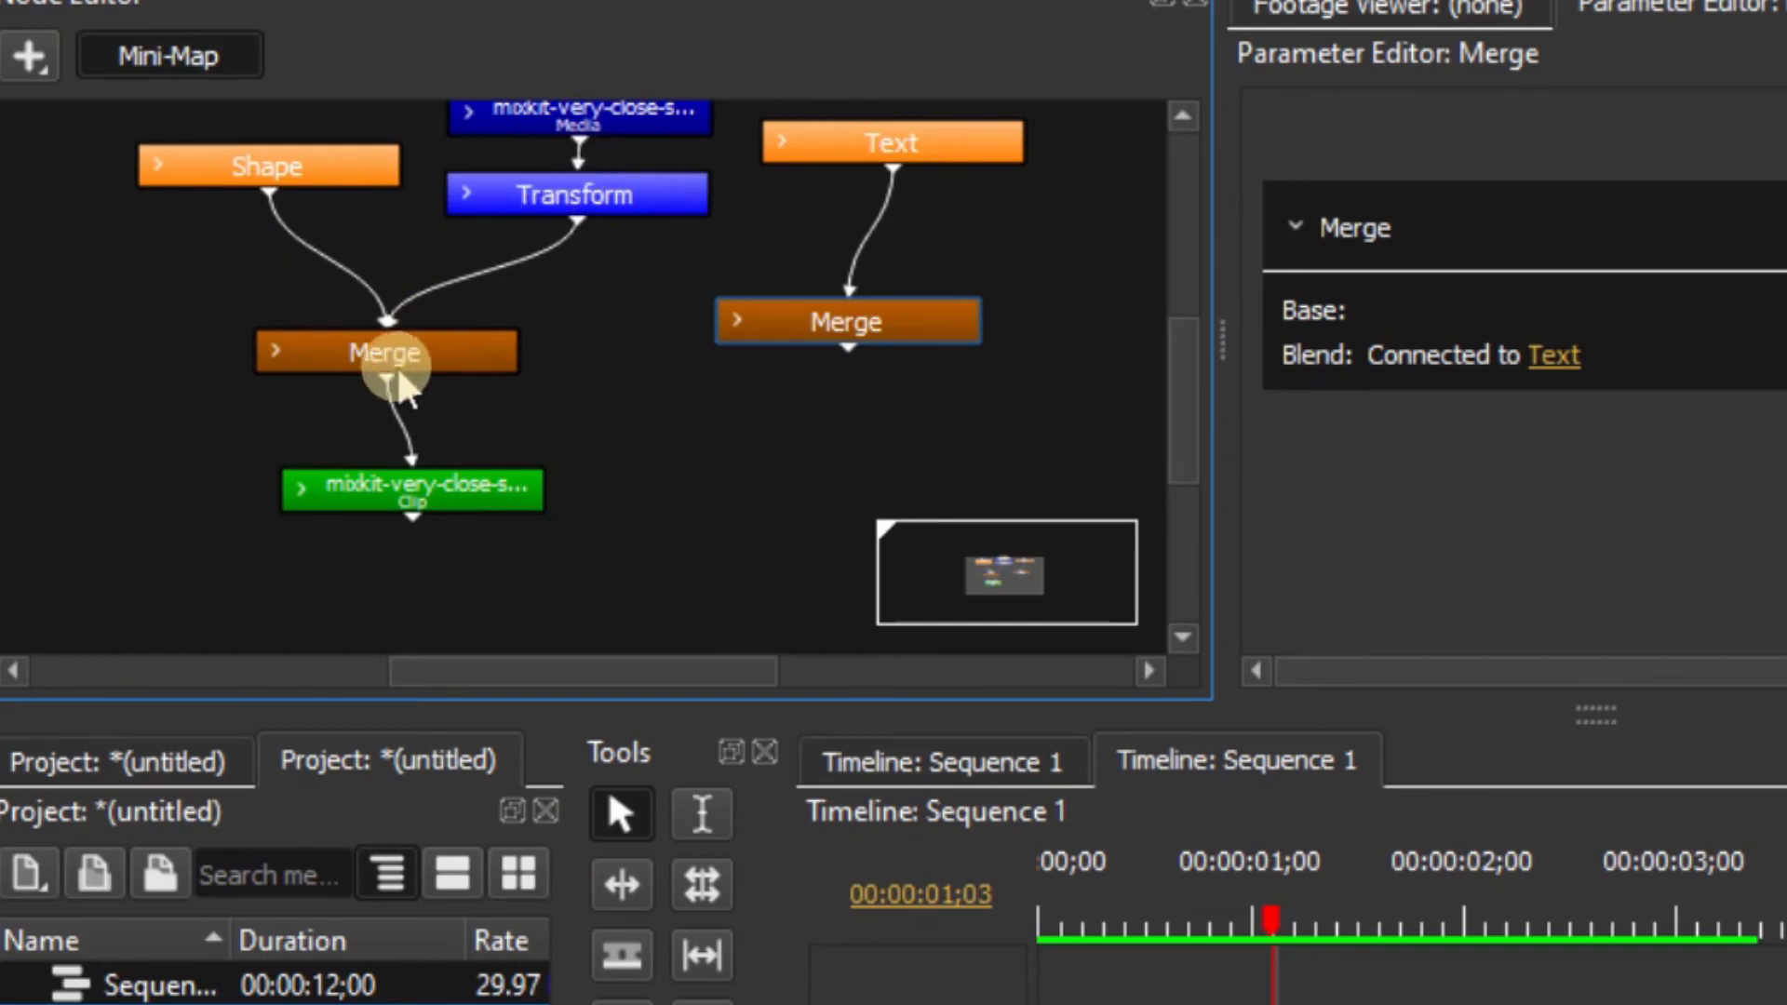
{"action": "left_click_drag", "start_coordinate": [387, 375], "coordinate": [447, 499]}
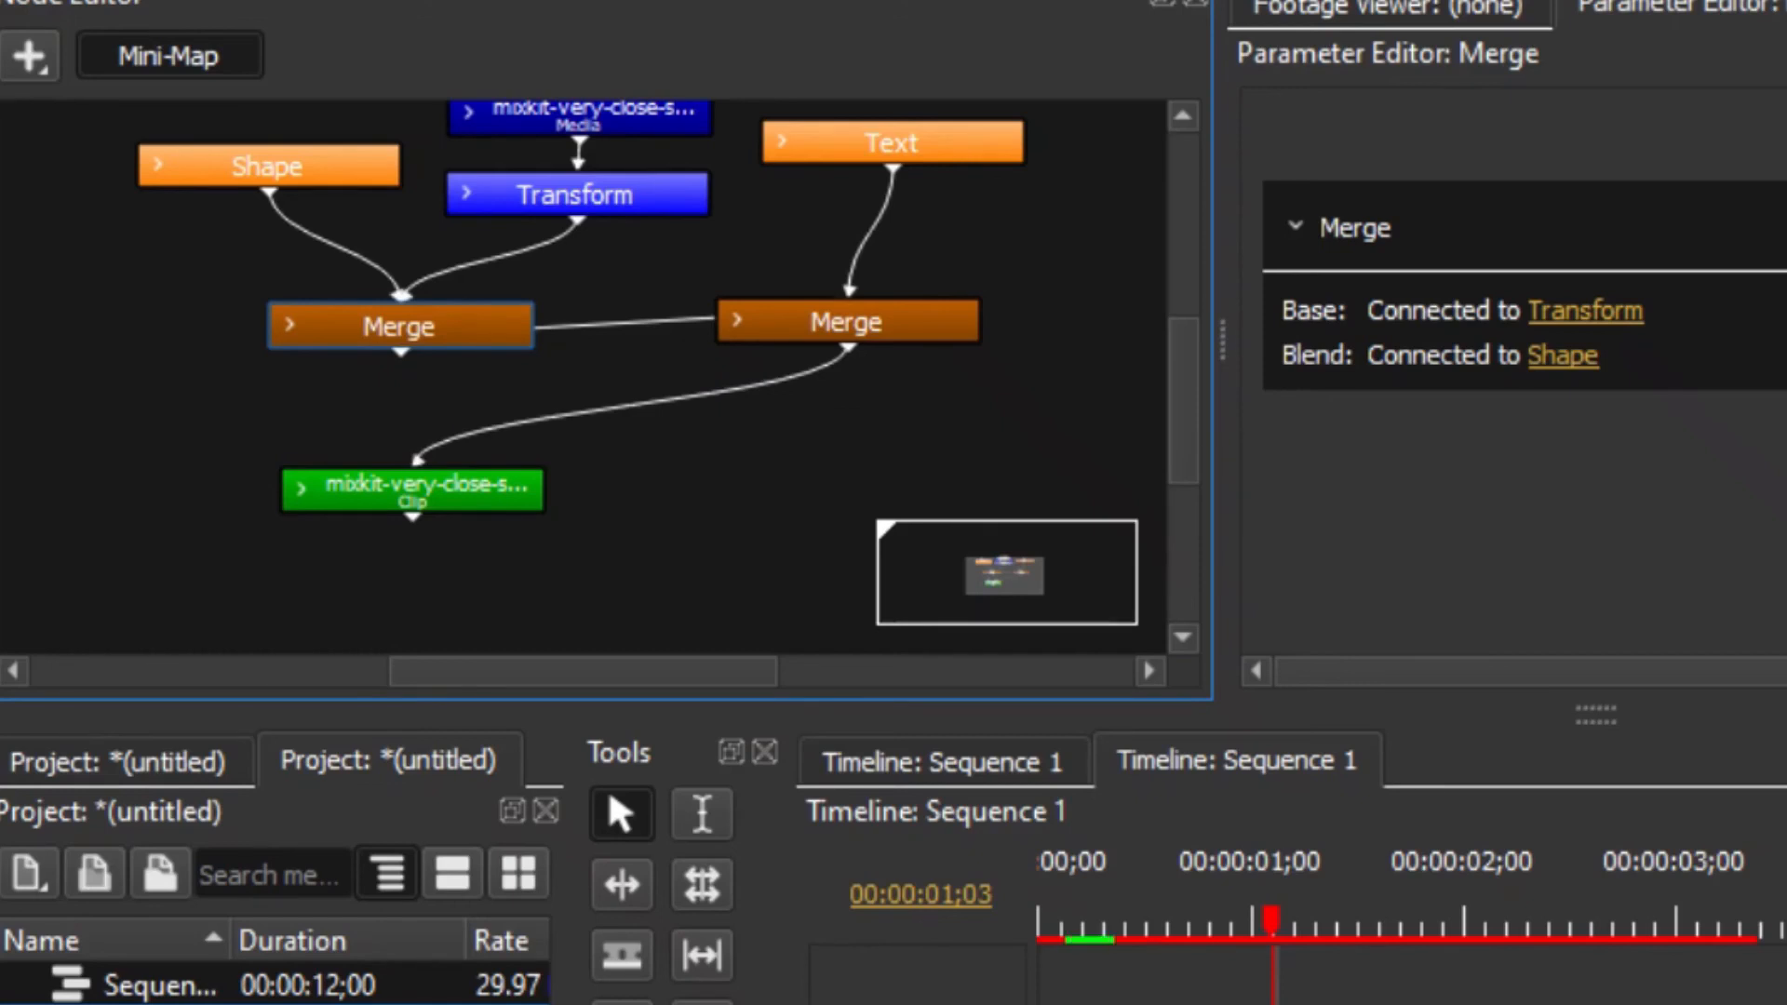
Insert a Transform node on the connection between the Text node and the second Merge node.
{"action": "left_click", "coordinate": [30, 57]}
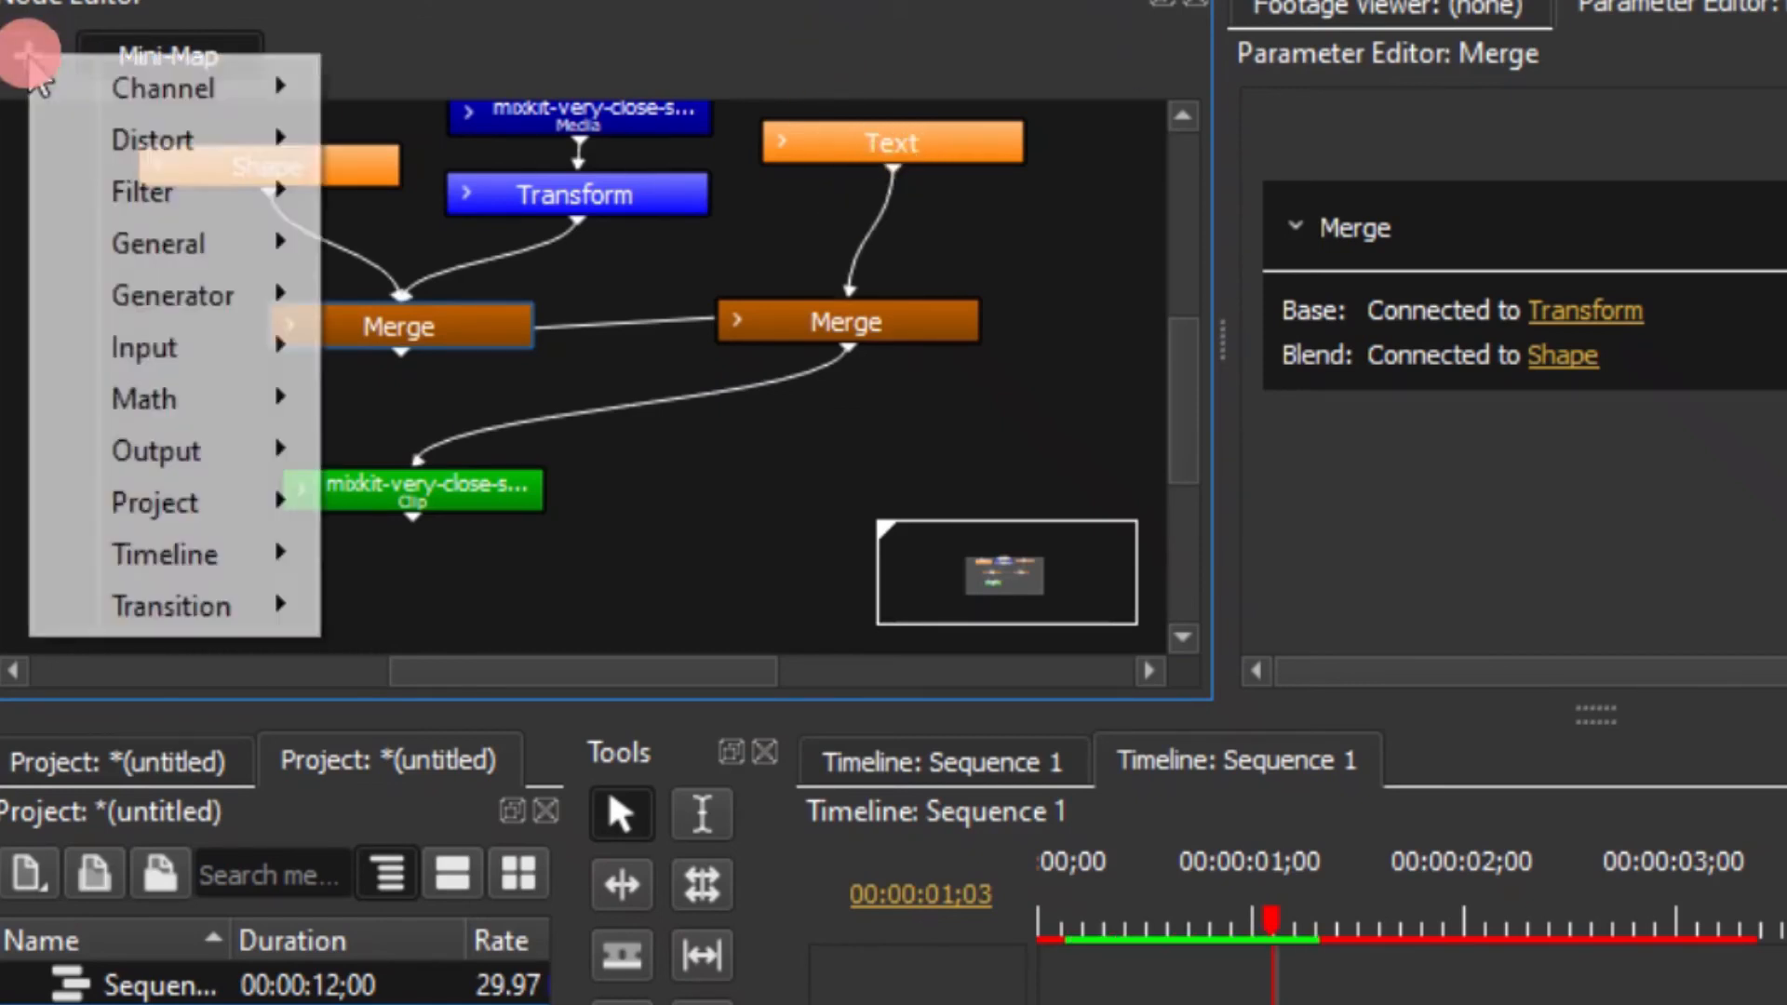
{"action": "mouse_move", "coordinate": [158, 139]}
{"action": "left_click", "coordinate": [451, 187]}
{"action": "left_click", "coordinate": [888, 244]}
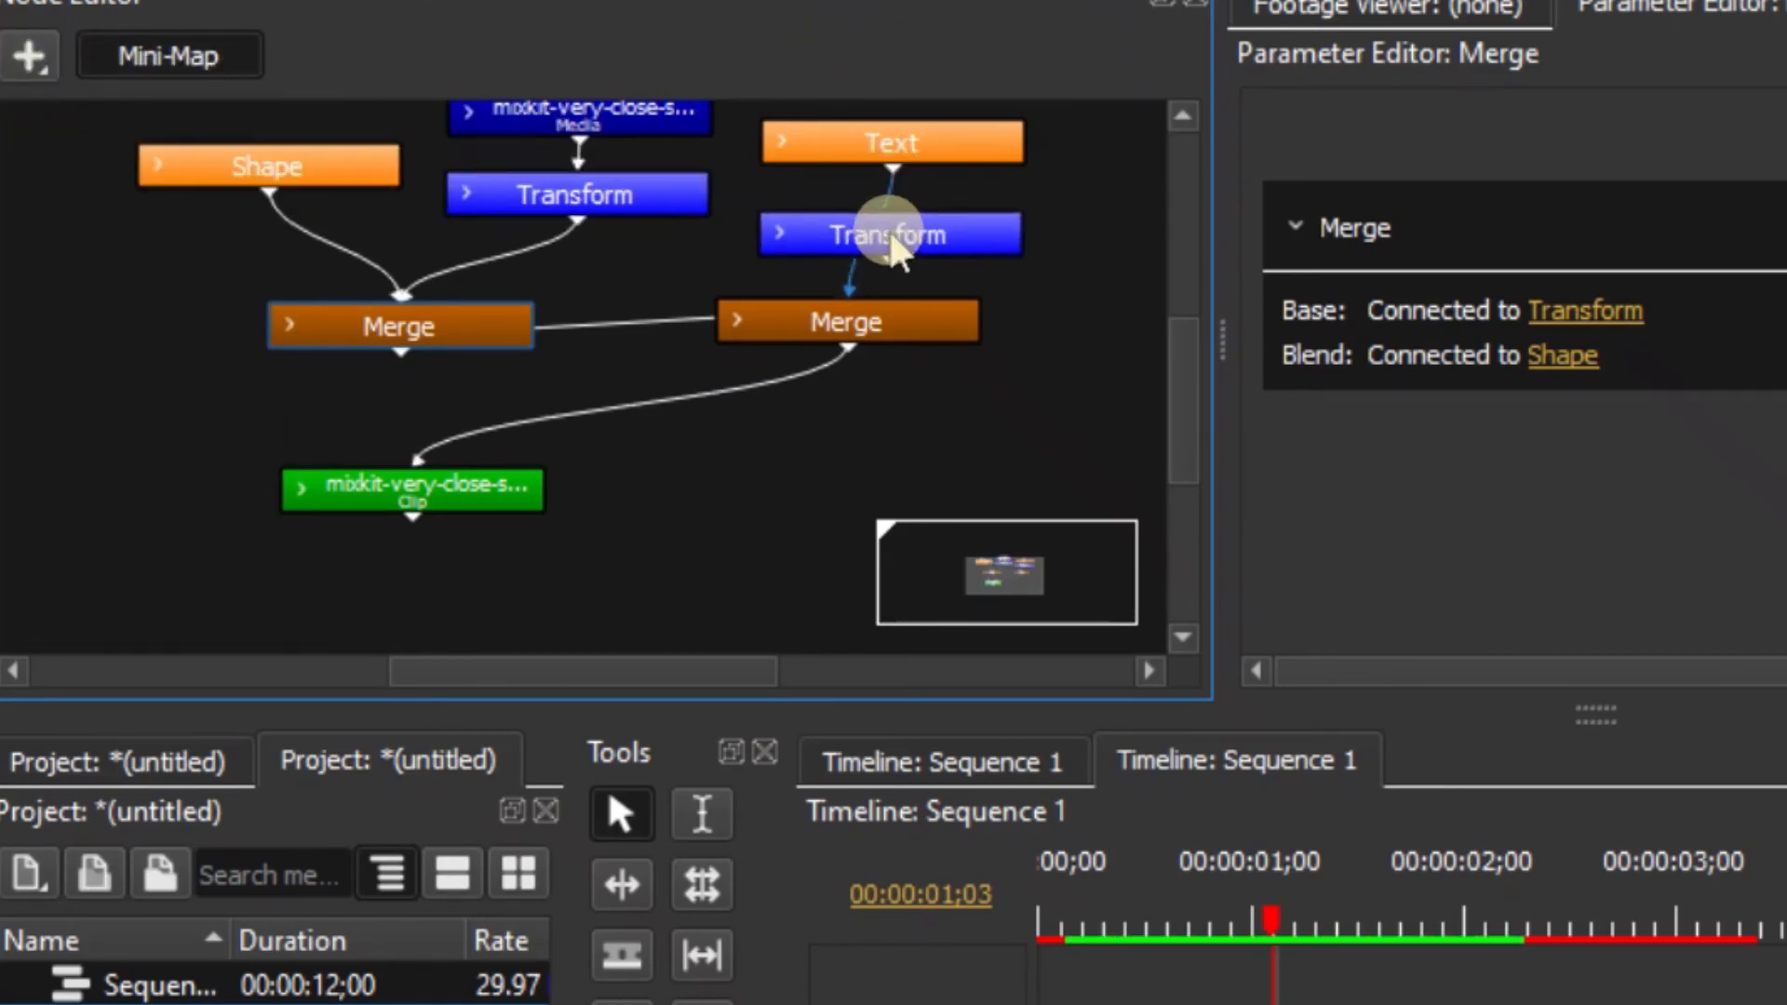
Set the text's Transform position to about 436 horizontally and 695 vertically, just above the red bar.
{"action": "left_click", "coordinate": [889, 244]}
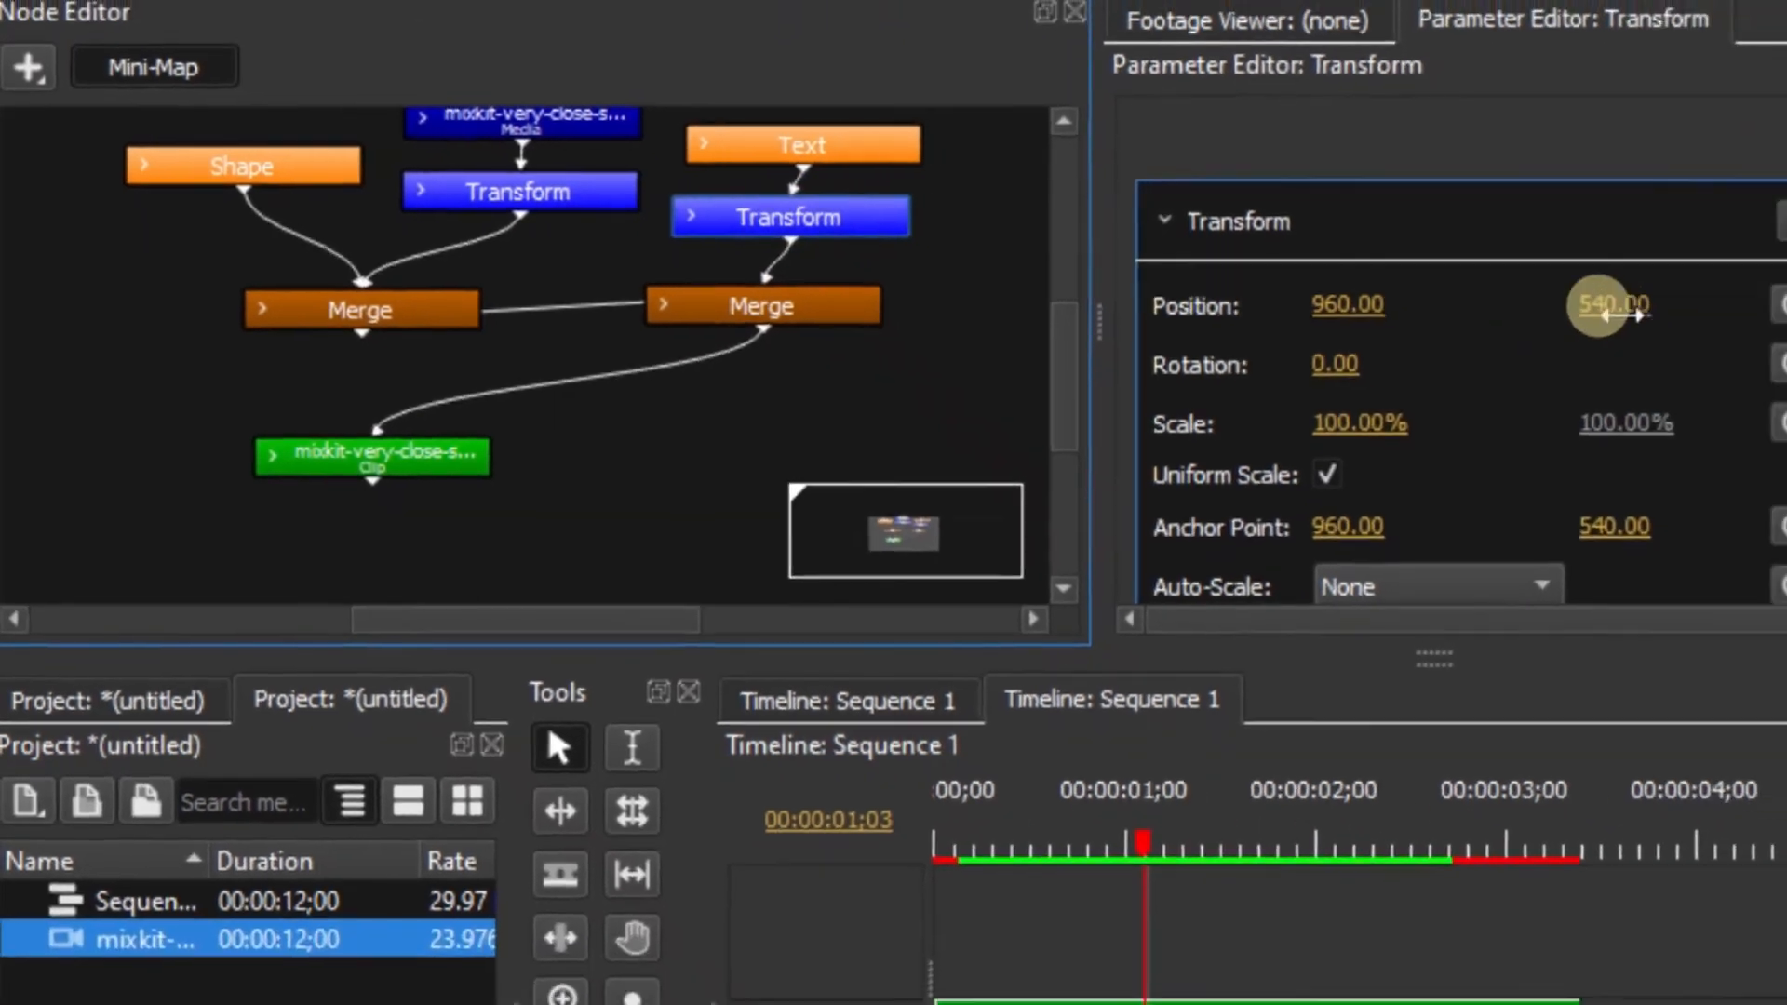
{"action": "left_click_drag", "start_coordinate": [1618, 309], "coordinate": [1785, 281]}
{"action": "left_click_drag", "start_coordinate": [1596, 307], "coordinate": [1585, 312]}
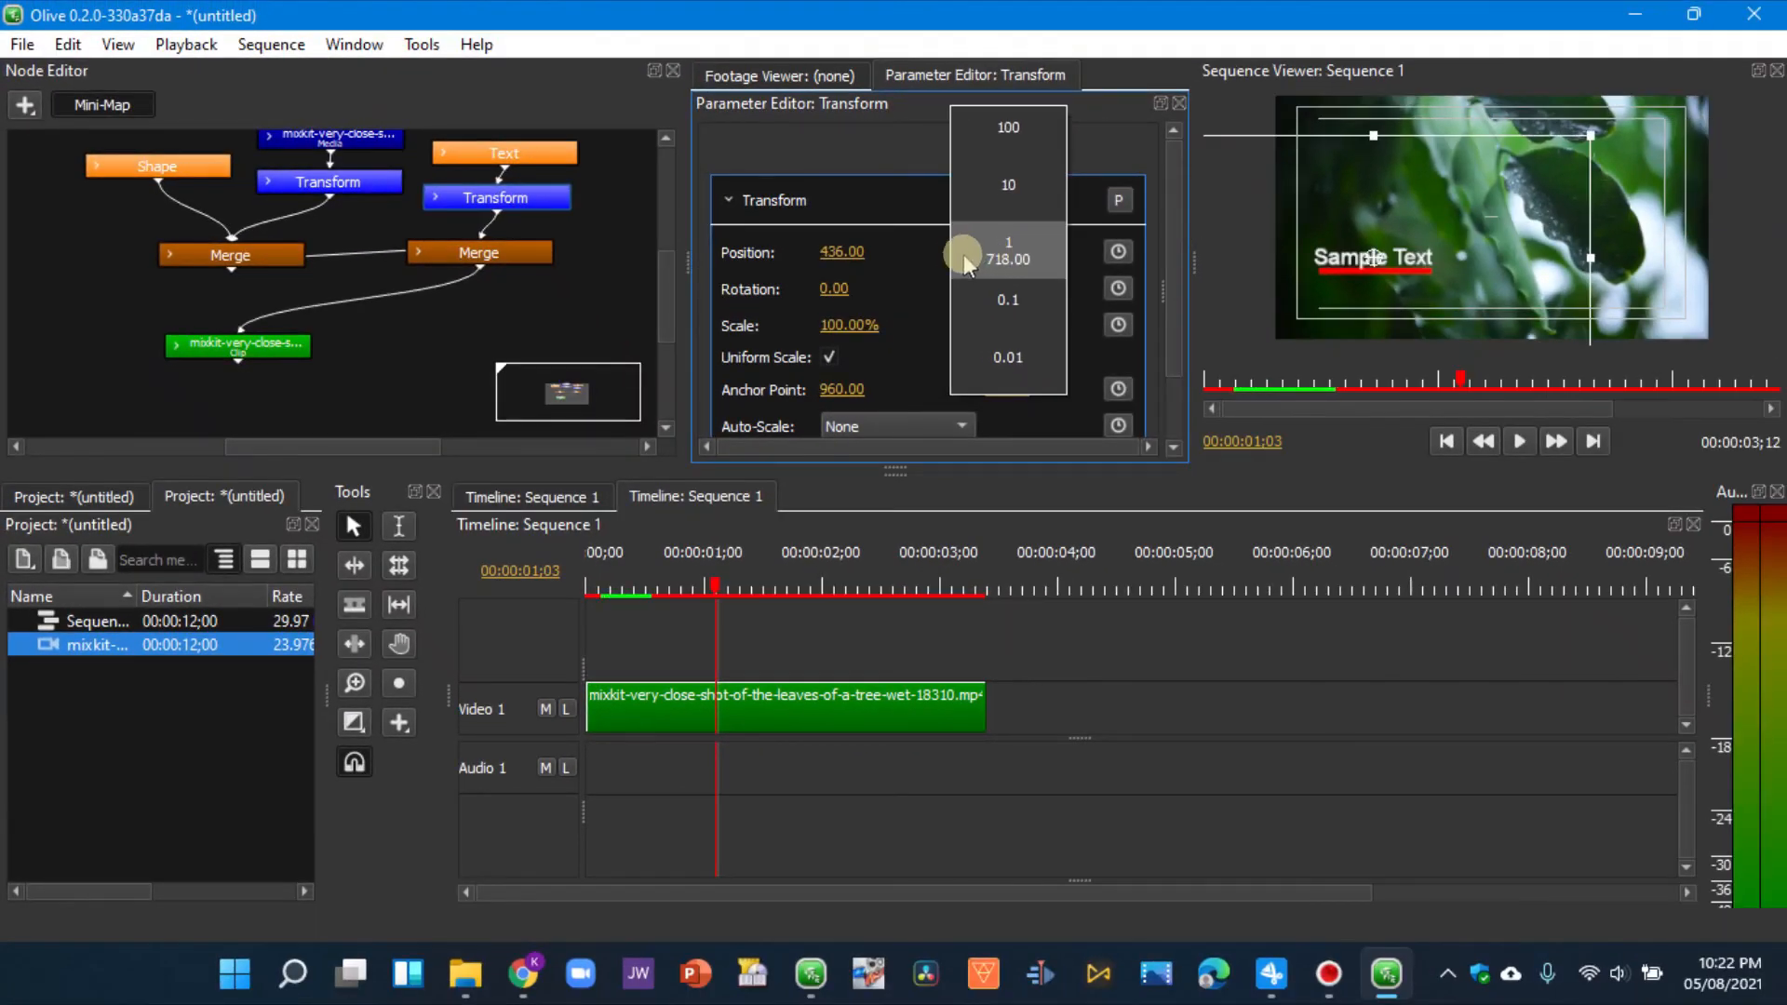
{"action": "left_click_drag", "start_coordinate": [965, 263], "coordinate": [917, 265]}
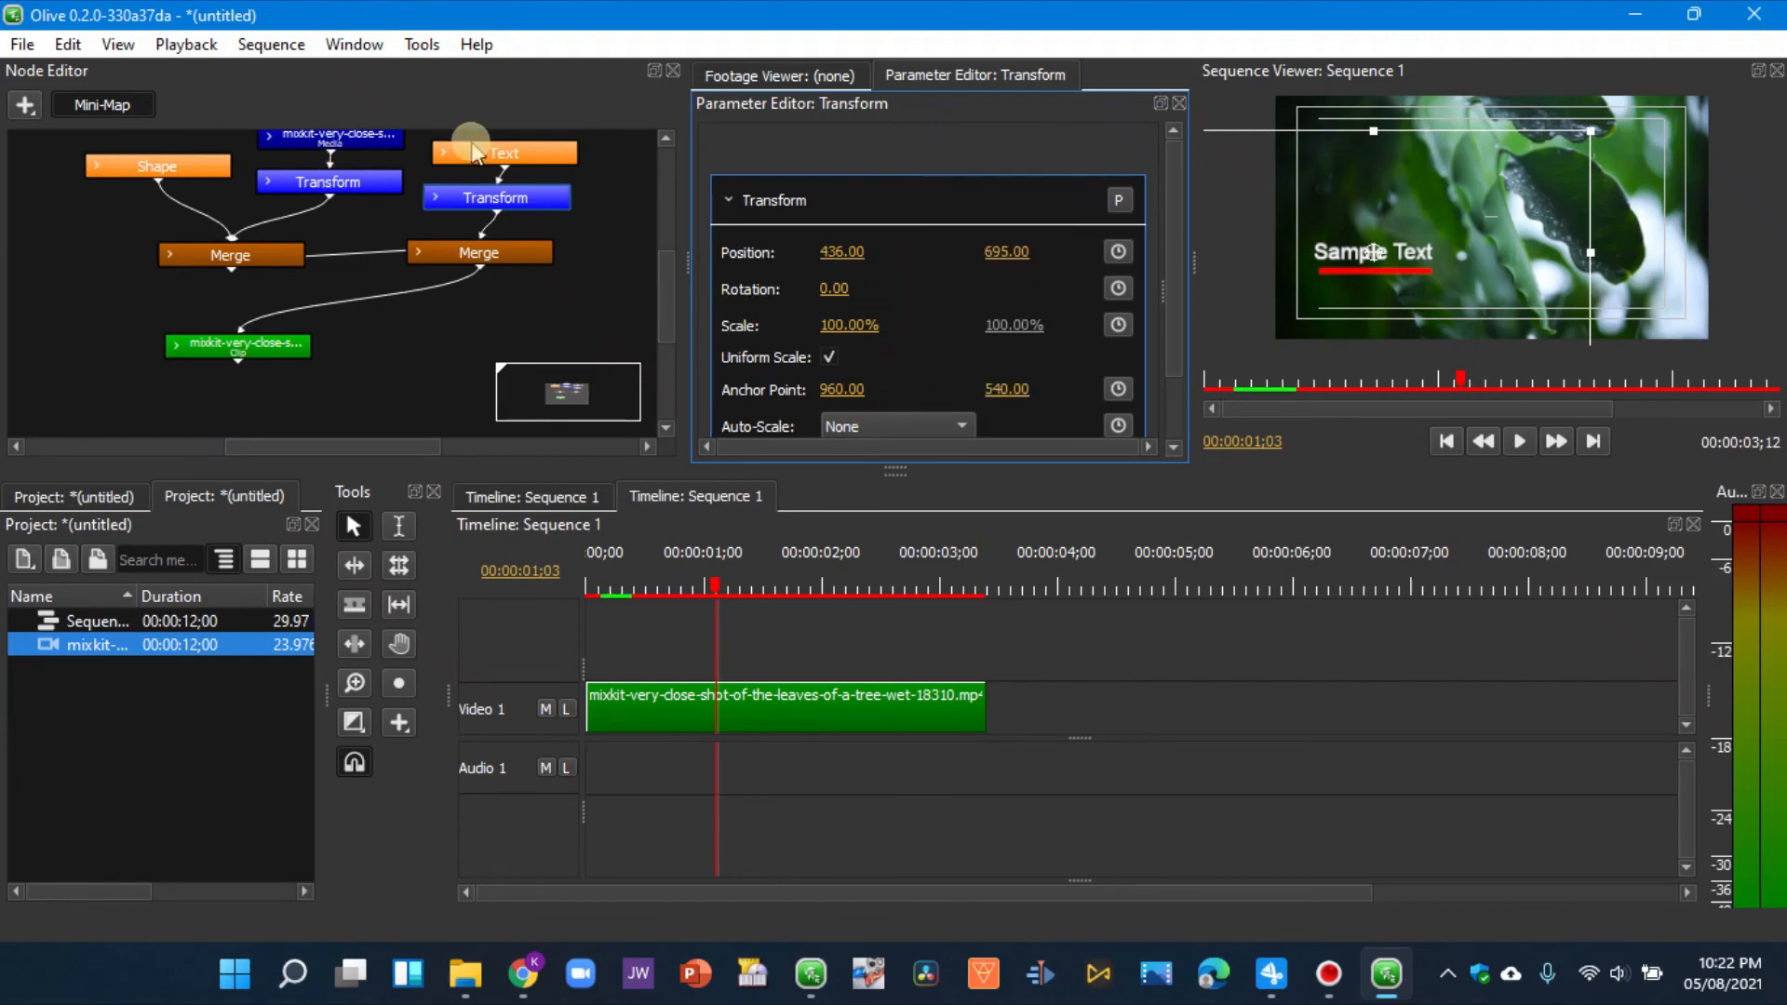
Replace the Text node's sample wording with "SHAPE".
{"action": "left_click", "coordinate": [498, 150]}
{"action": "left_click_drag", "start_coordinate": [920, 248], "coordinate": [764, 232]}
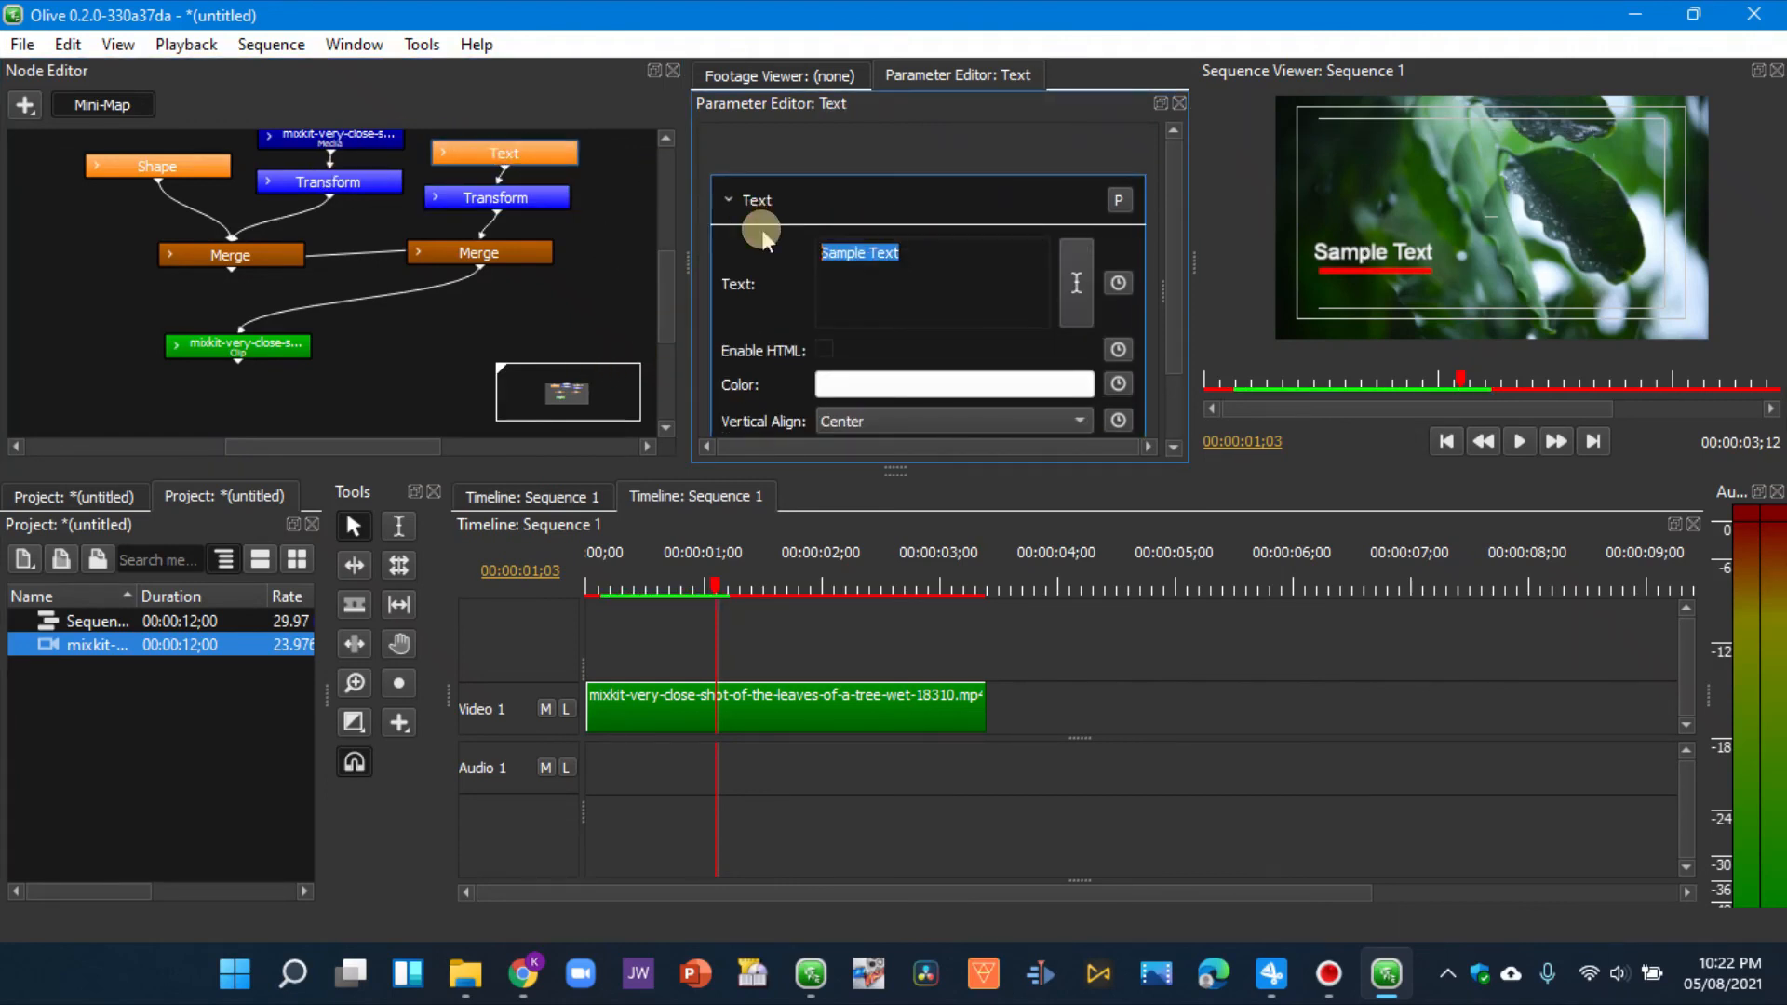
{"action": "type", "text": "SHAPE"}
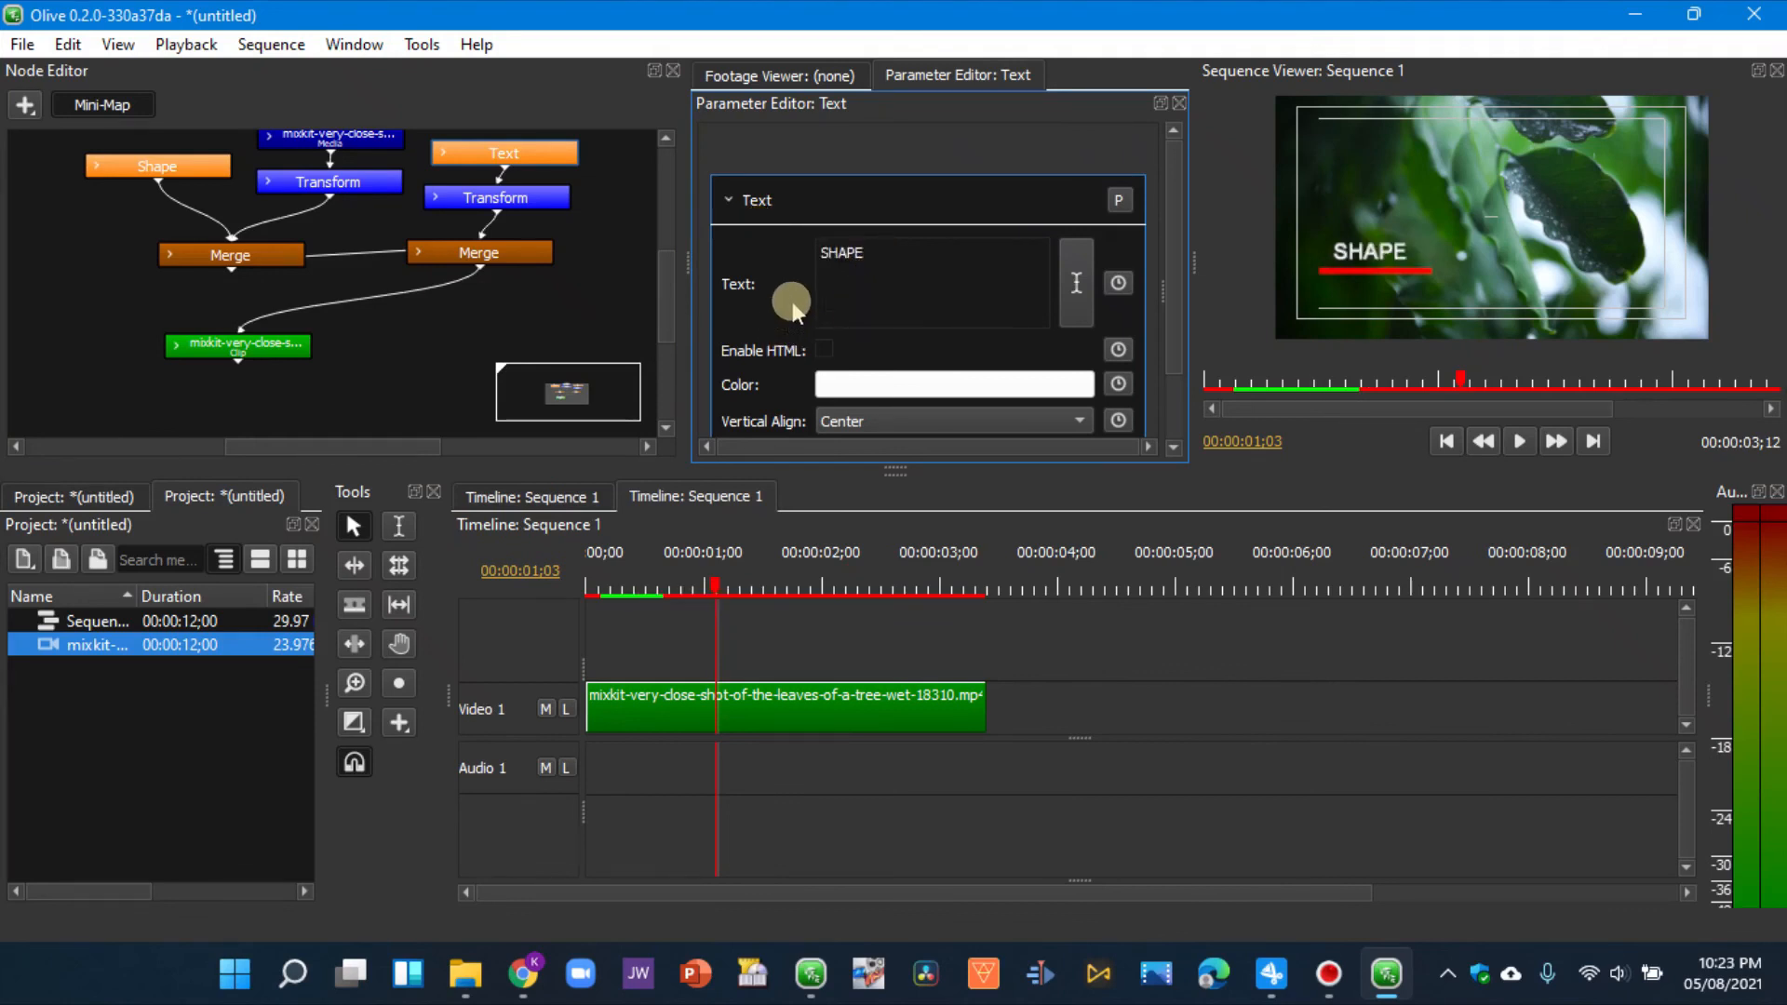
{"action": "scroll", "coordinate": [792, 308], "scroll_direction": "down", "scroll_amount": 2}
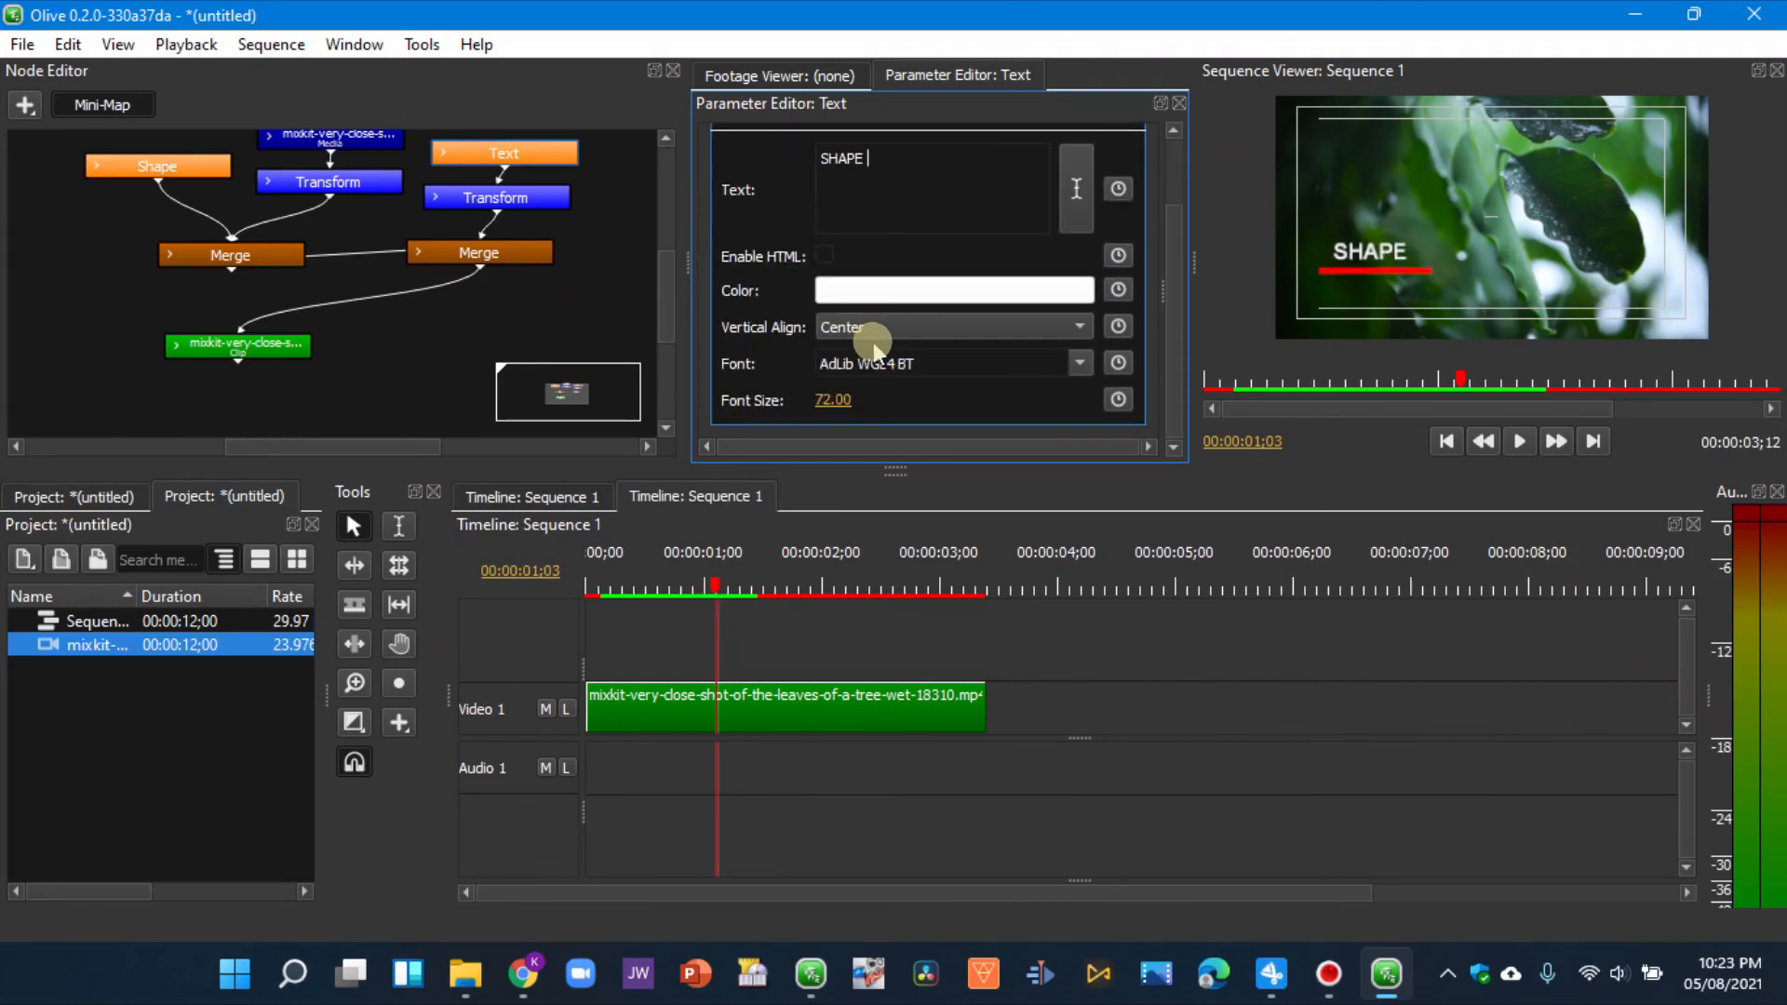
{"action": "scroll", "coordinate": [793, 220], "scroll_direction": "up", "scroll_amount": 2}
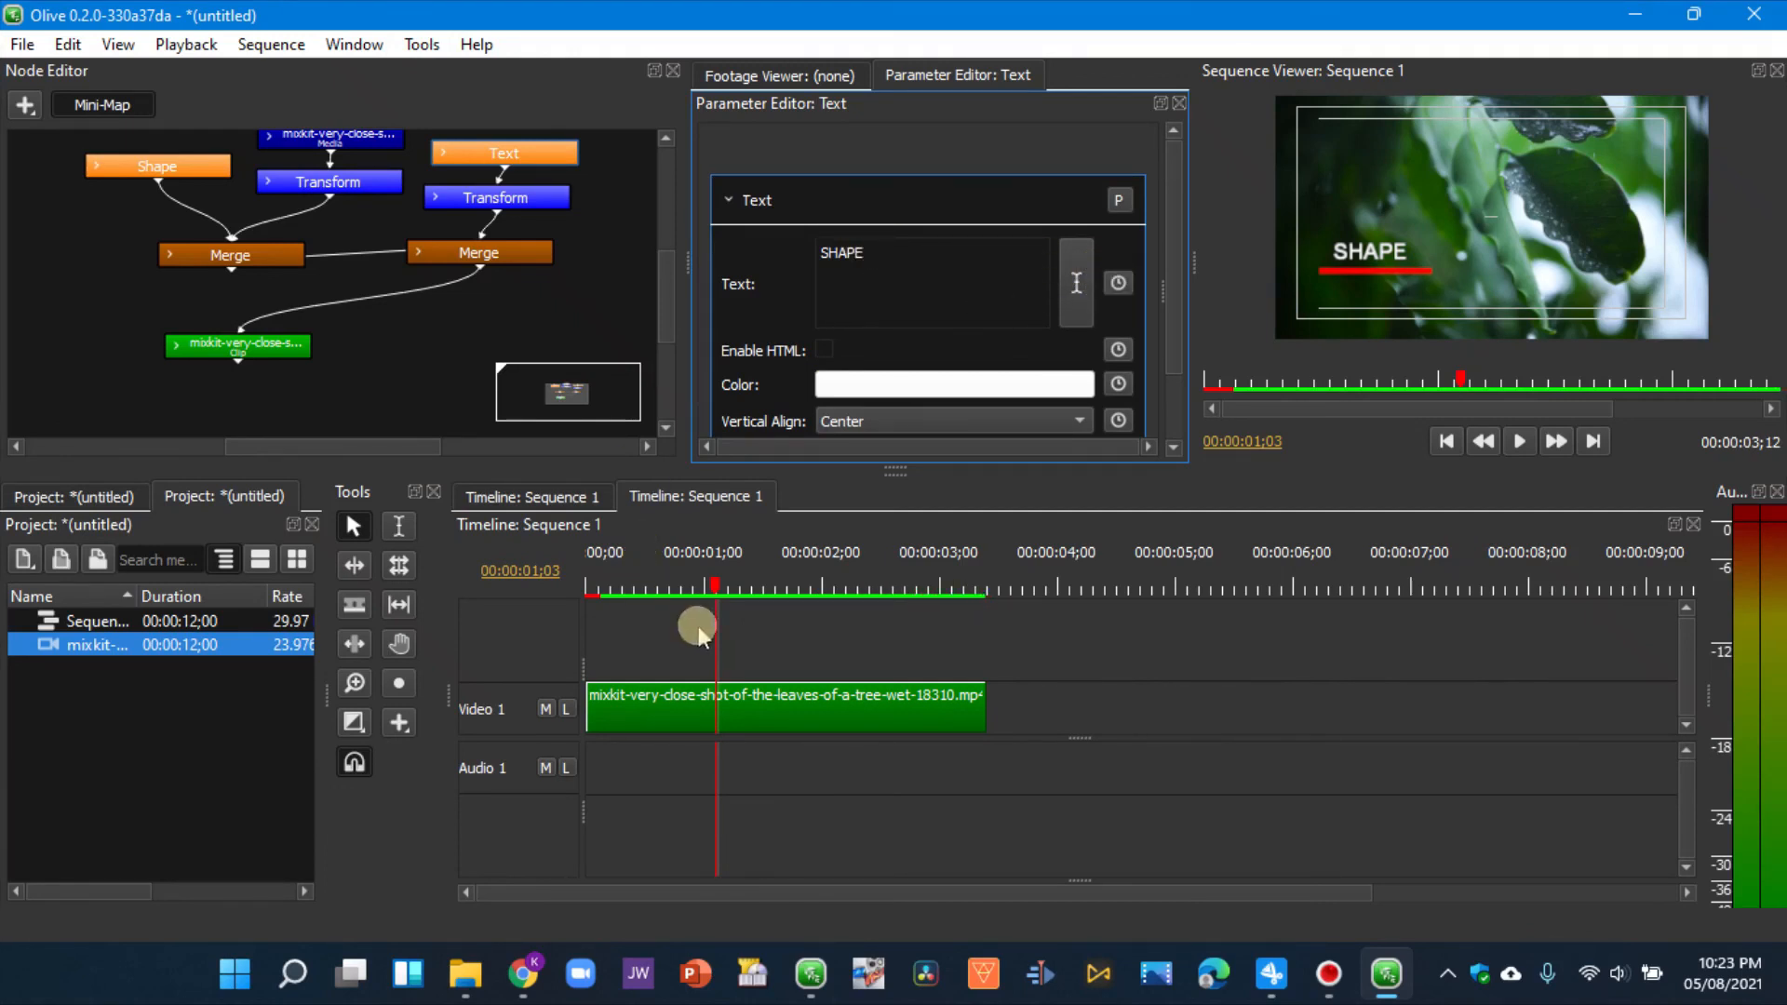
Enable keyframing for the Text node's text at 00:00:01;02 and make the text empty at that frame.
{"action": "left_click_drag", "start_coordinate": [714, 587], "coordinate": [664, 593]}
{"action": "left_click_drag", "start_coordinate": [661, 596], "coordinate": [715, 608]}
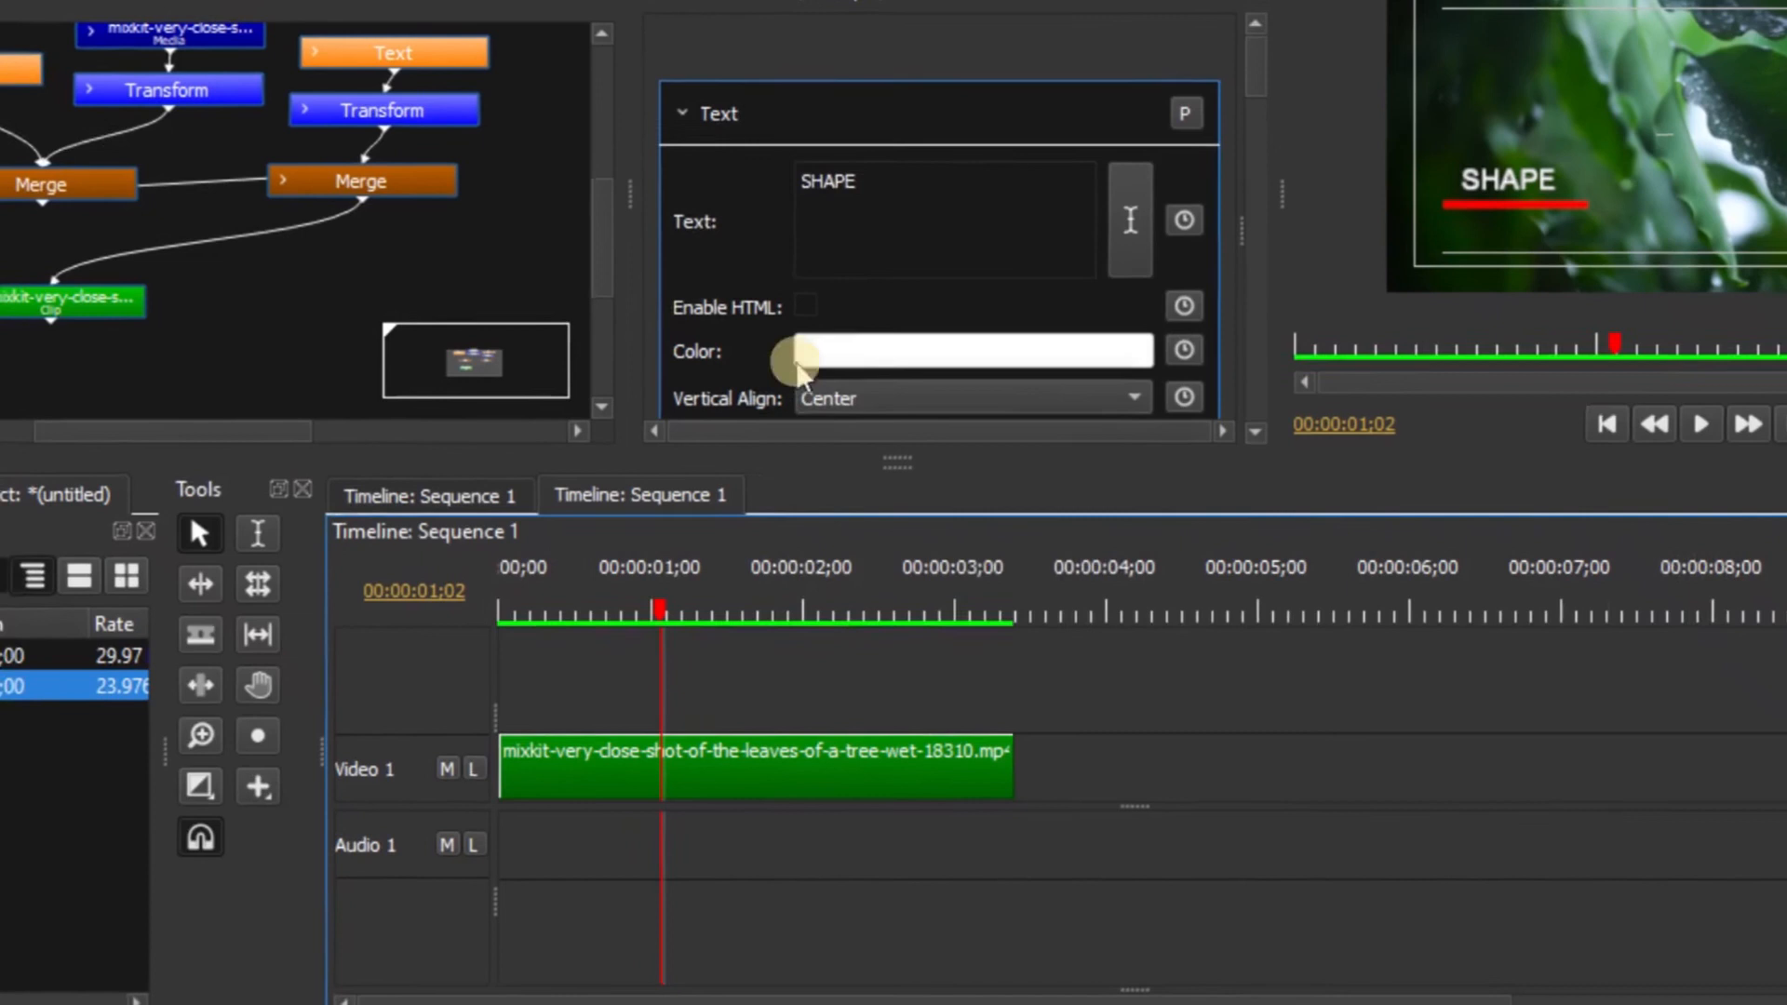
{"action": "left_click", "coordinate": [1159, 244]}
{"action": "left_click_drag", "start_coordinate": [886, 171], "coordinate": [817, 154]}
{"action": "key", "text": "BackSpace"}
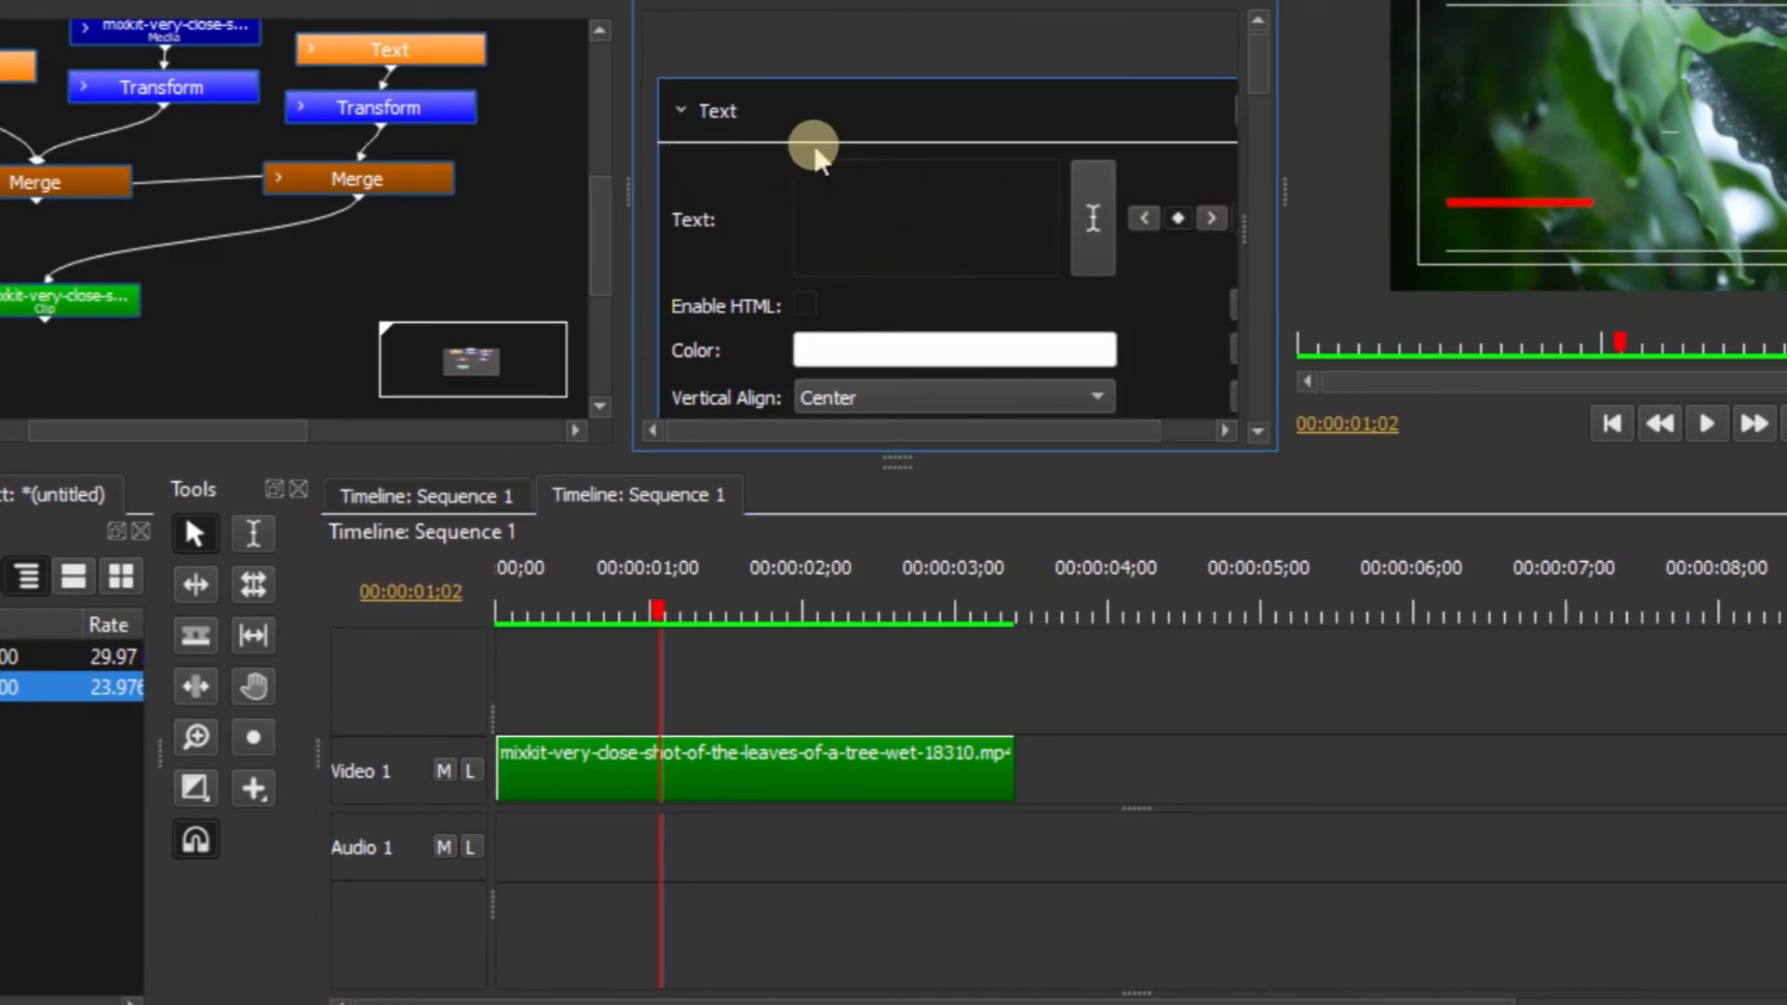
Add a text keyframe at 00:00:01;07 on the Text node with the wording "SHAPE".
{"action": "left_click", "coordinate": [666, 618]}
{"action": "left_click_drag", "start_coordinate": [666, 618], "coordinate": [686, 616]}
{"action": "left_click", "coordinate": [1178, 219]}
{"action": "left_click", "coordinate": [855, 182]}
{"action": "type", "text": "SHAPE"}
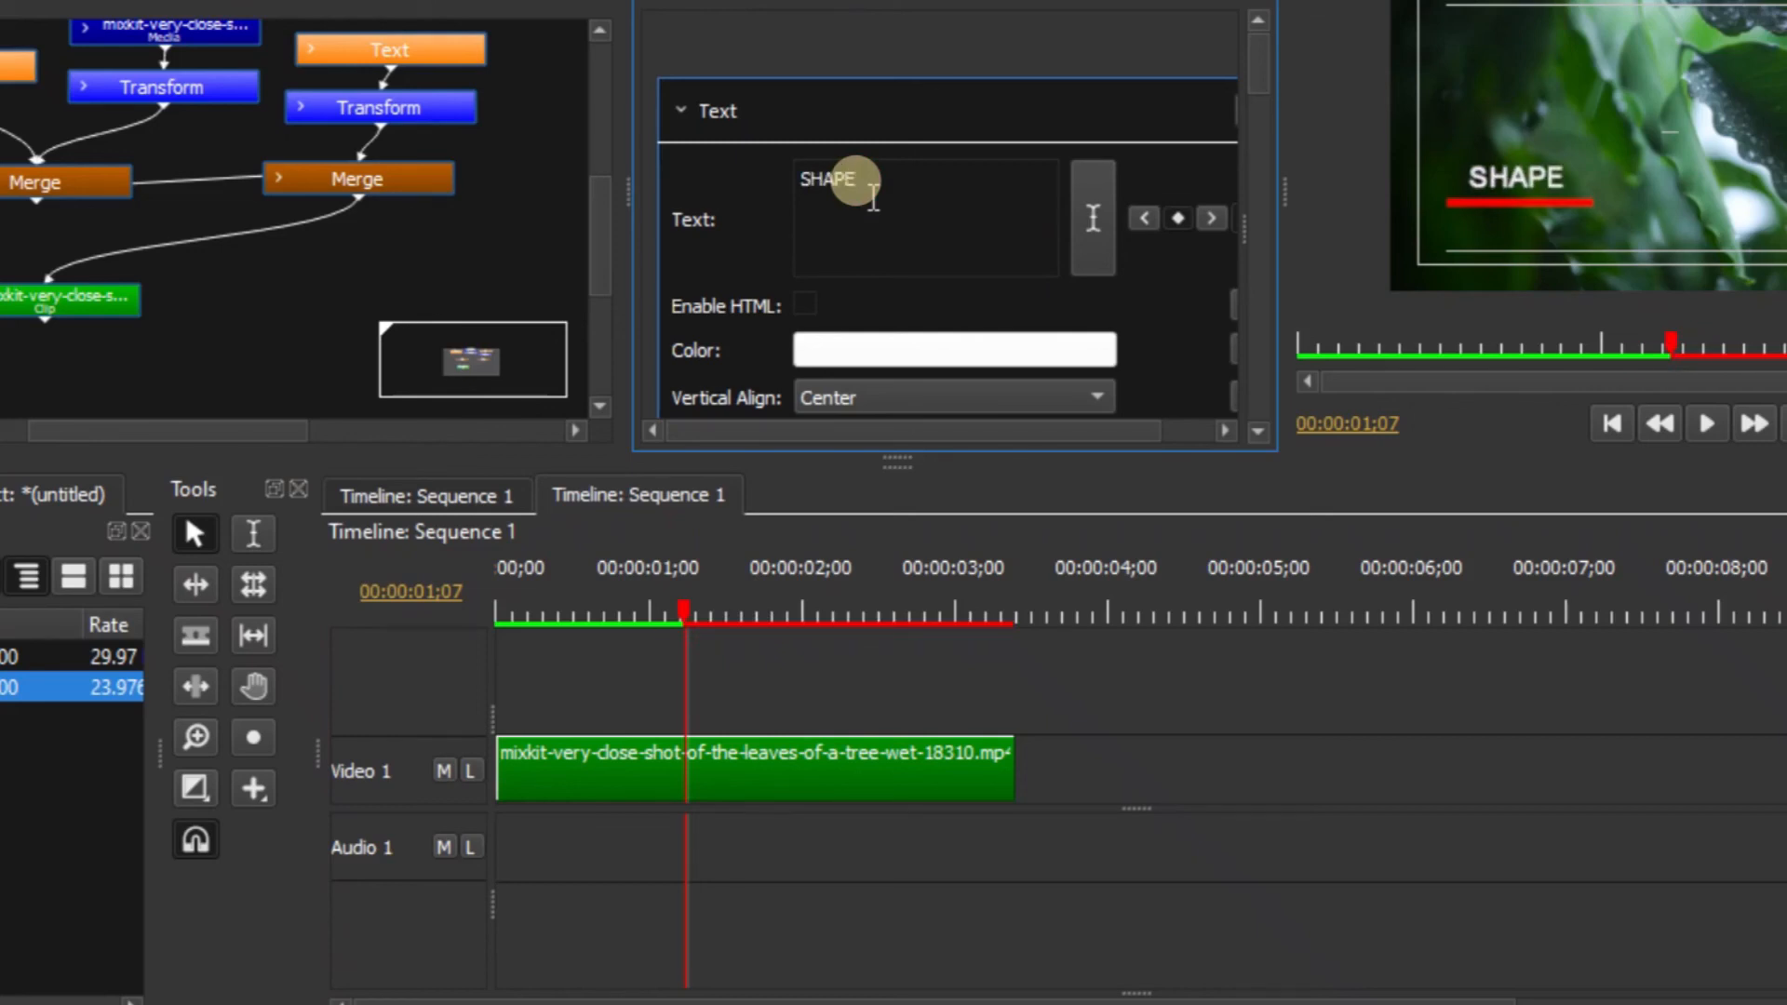
{"action": "left_click", "coordinate": [705, 614]}
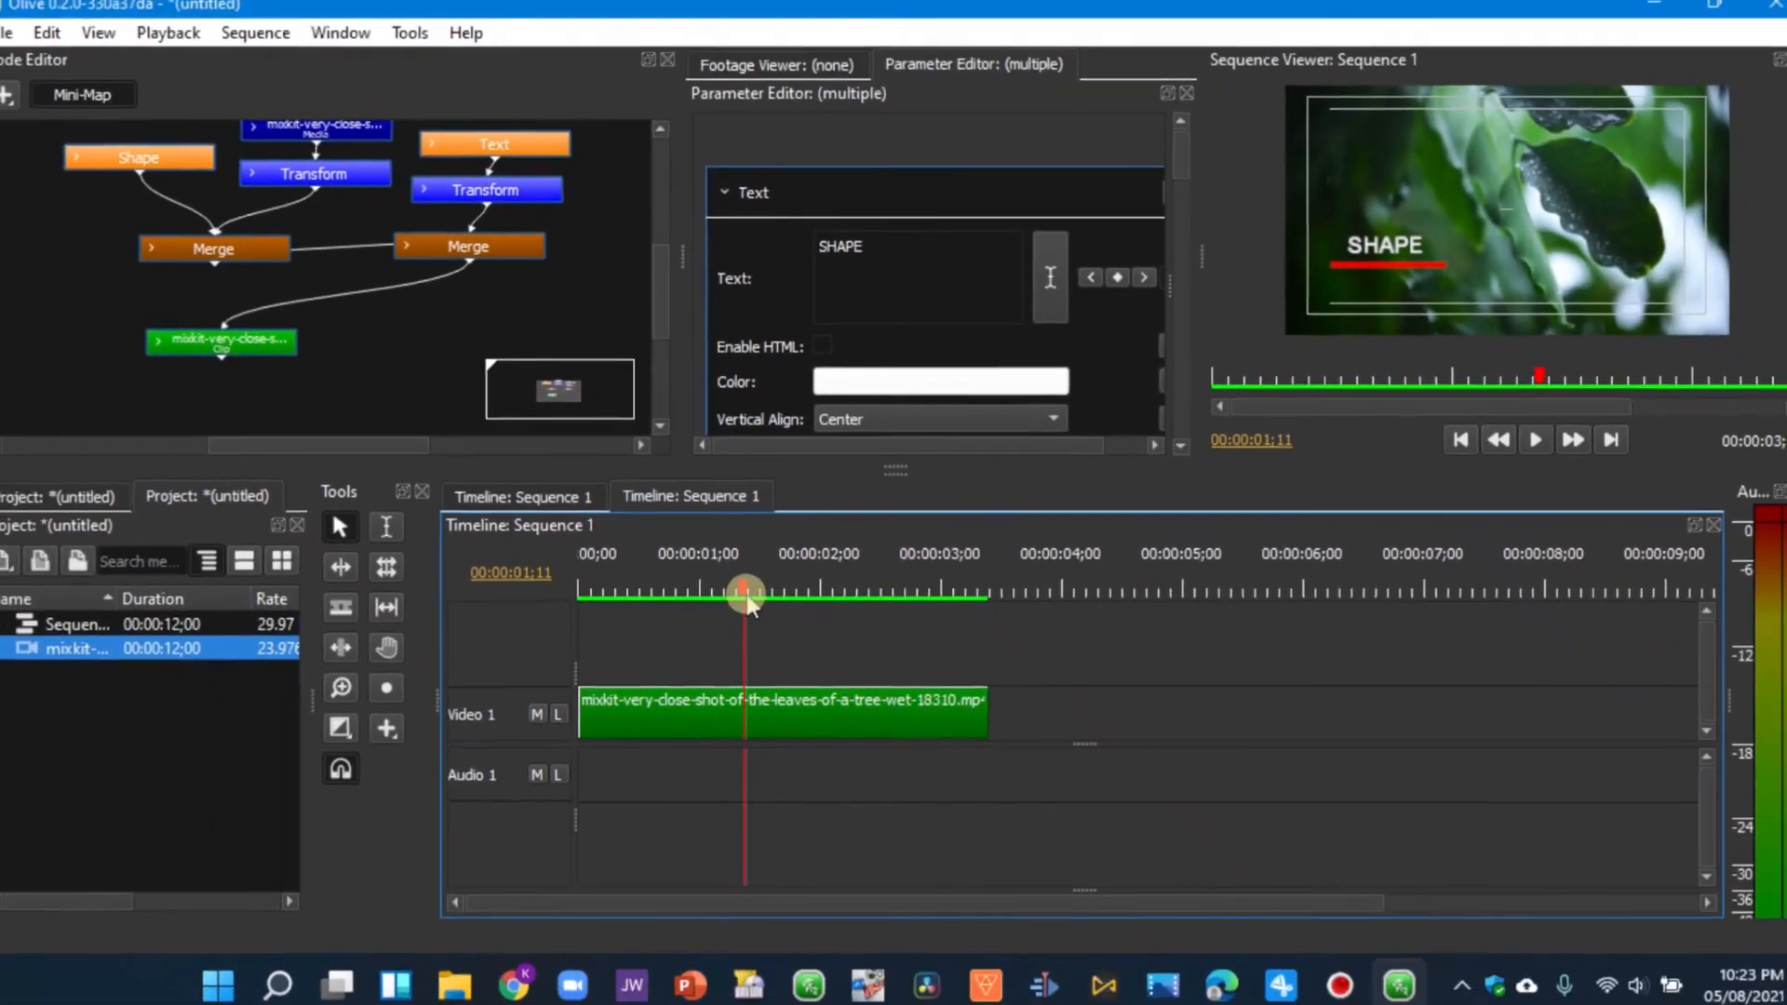